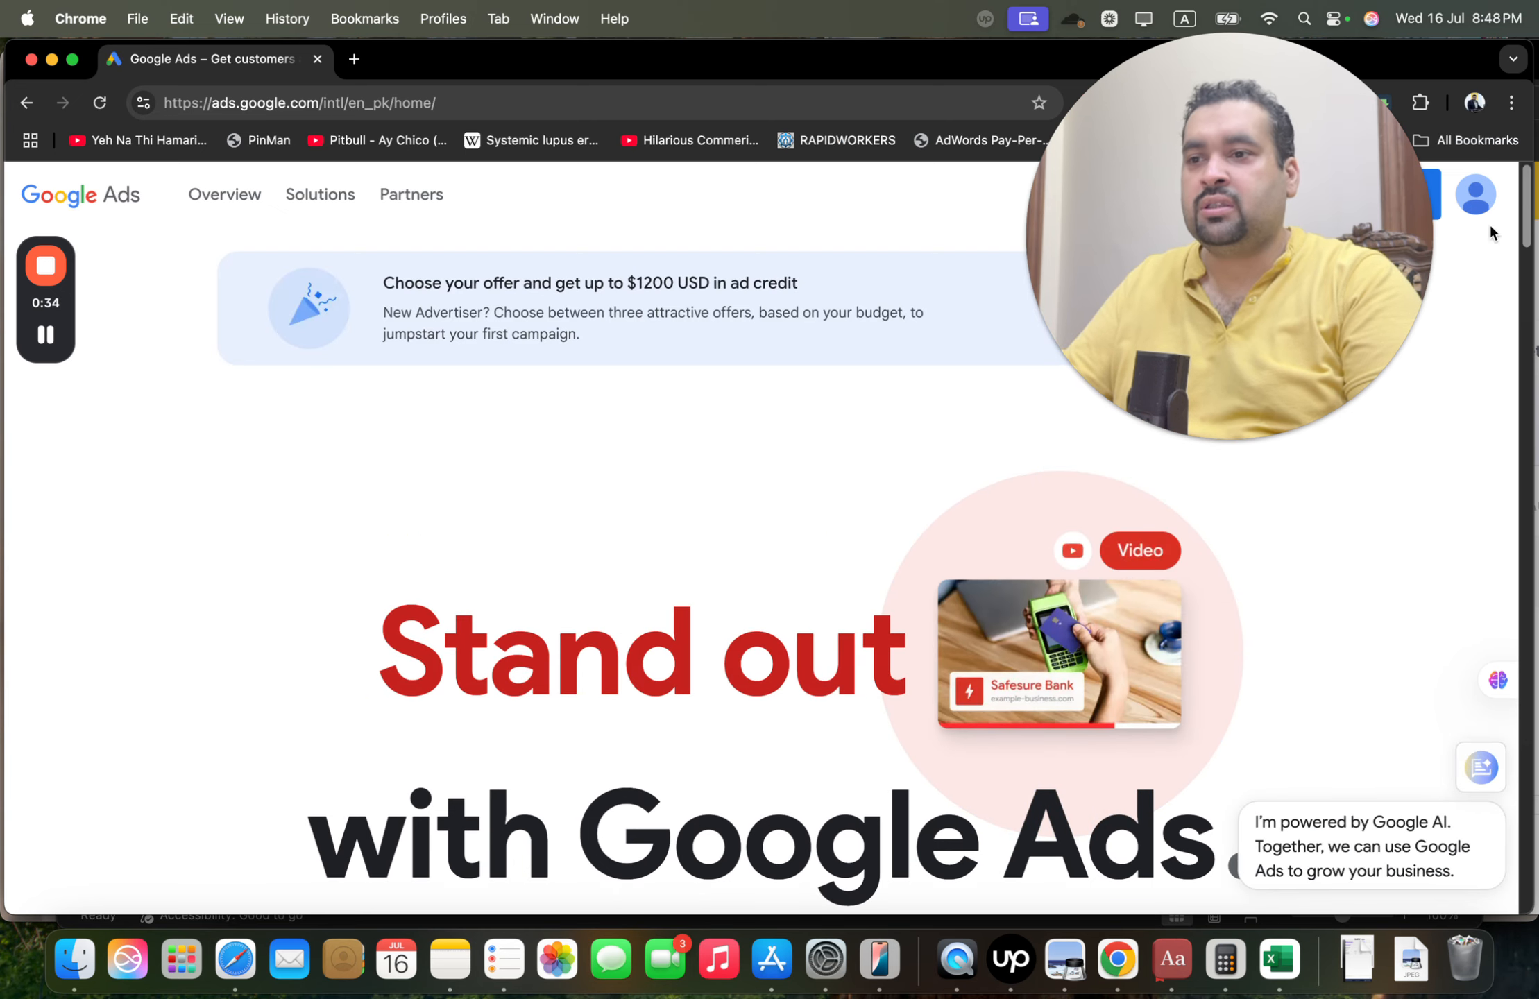
Start a new Google Ads account from the home page and begin creating its first campaign.
drag(1344, 217, 1419, 533)
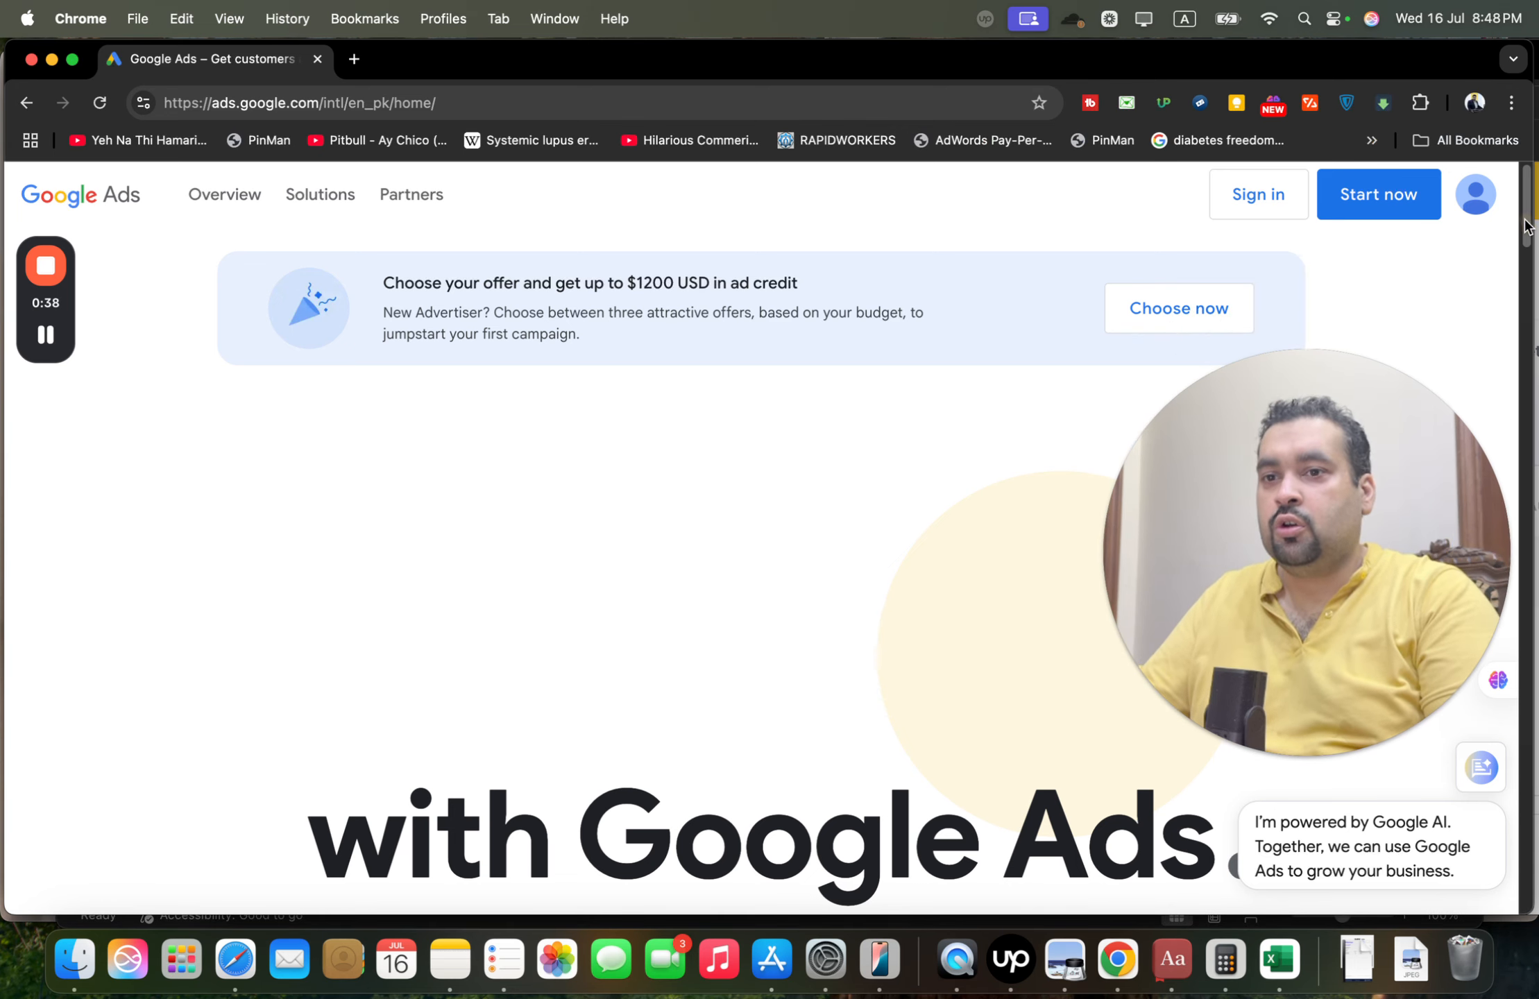
drag(1532, 222, 1484, 553)
drag(1362, 588, 1362, 776)
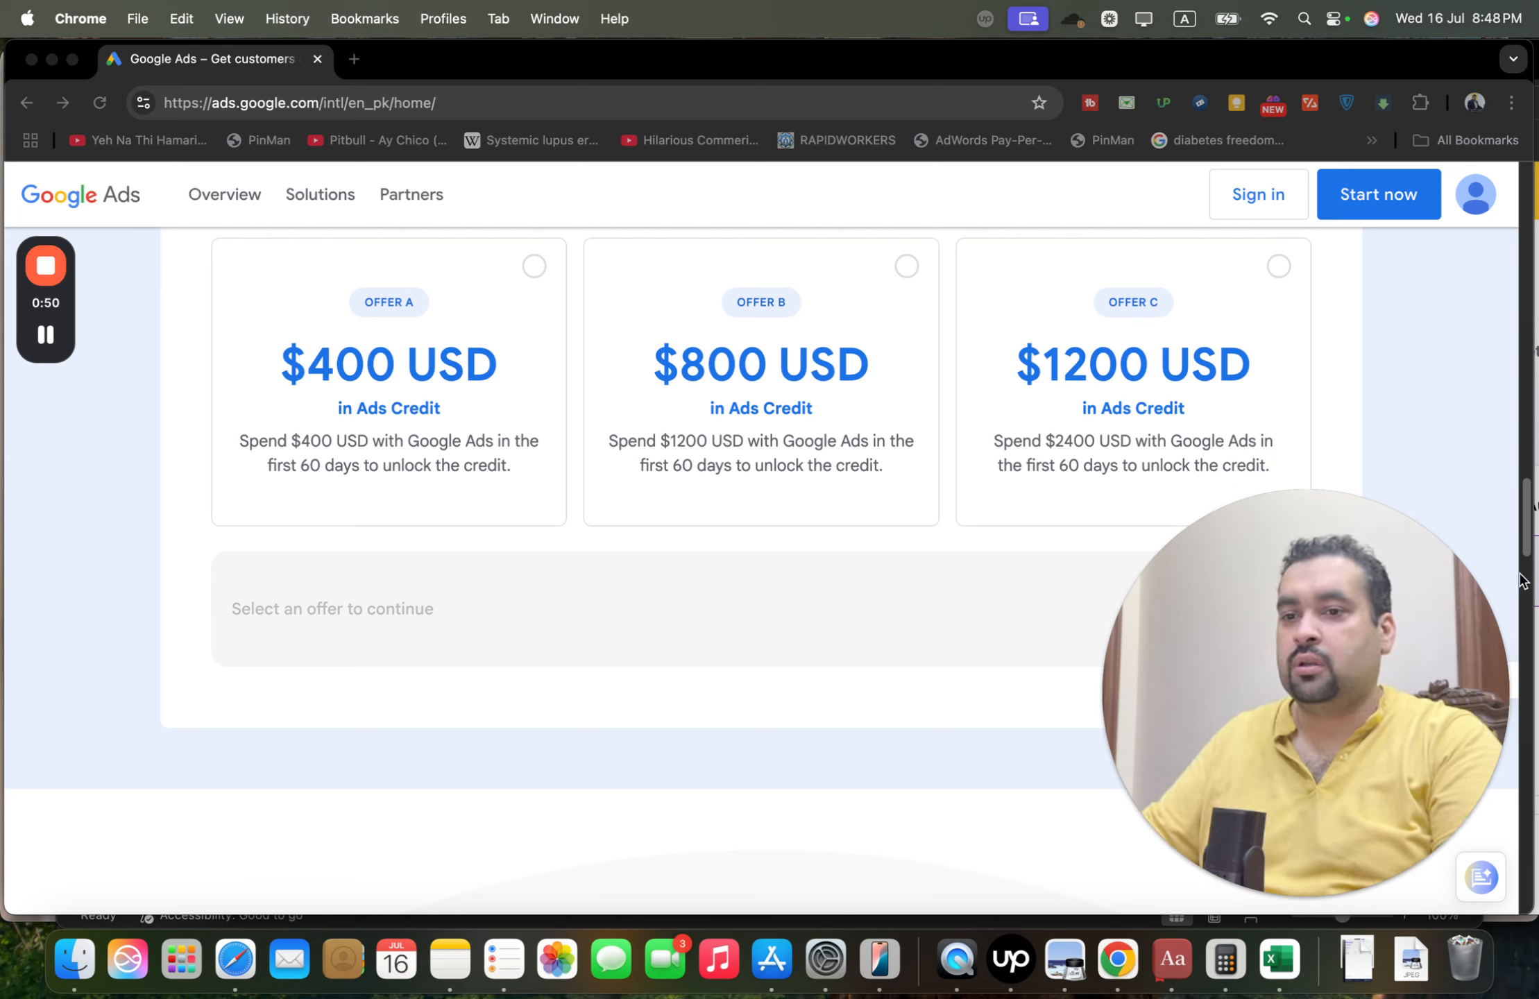
click(1525, 527)
drag(1525, 527, 1492, 187)
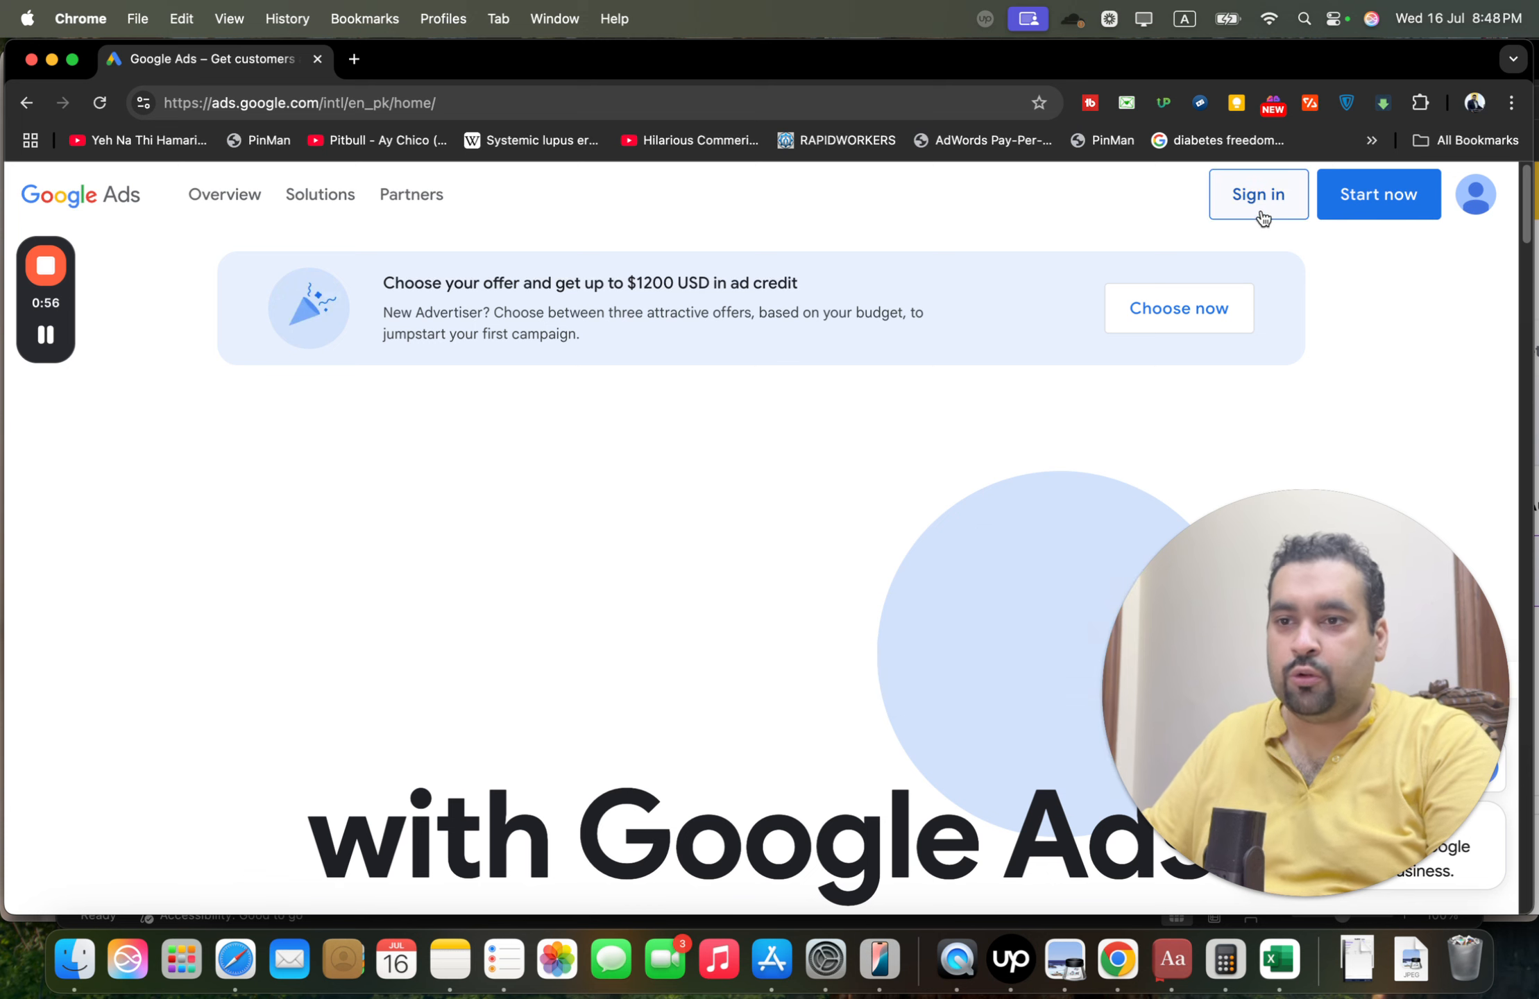
click(1370, 217)
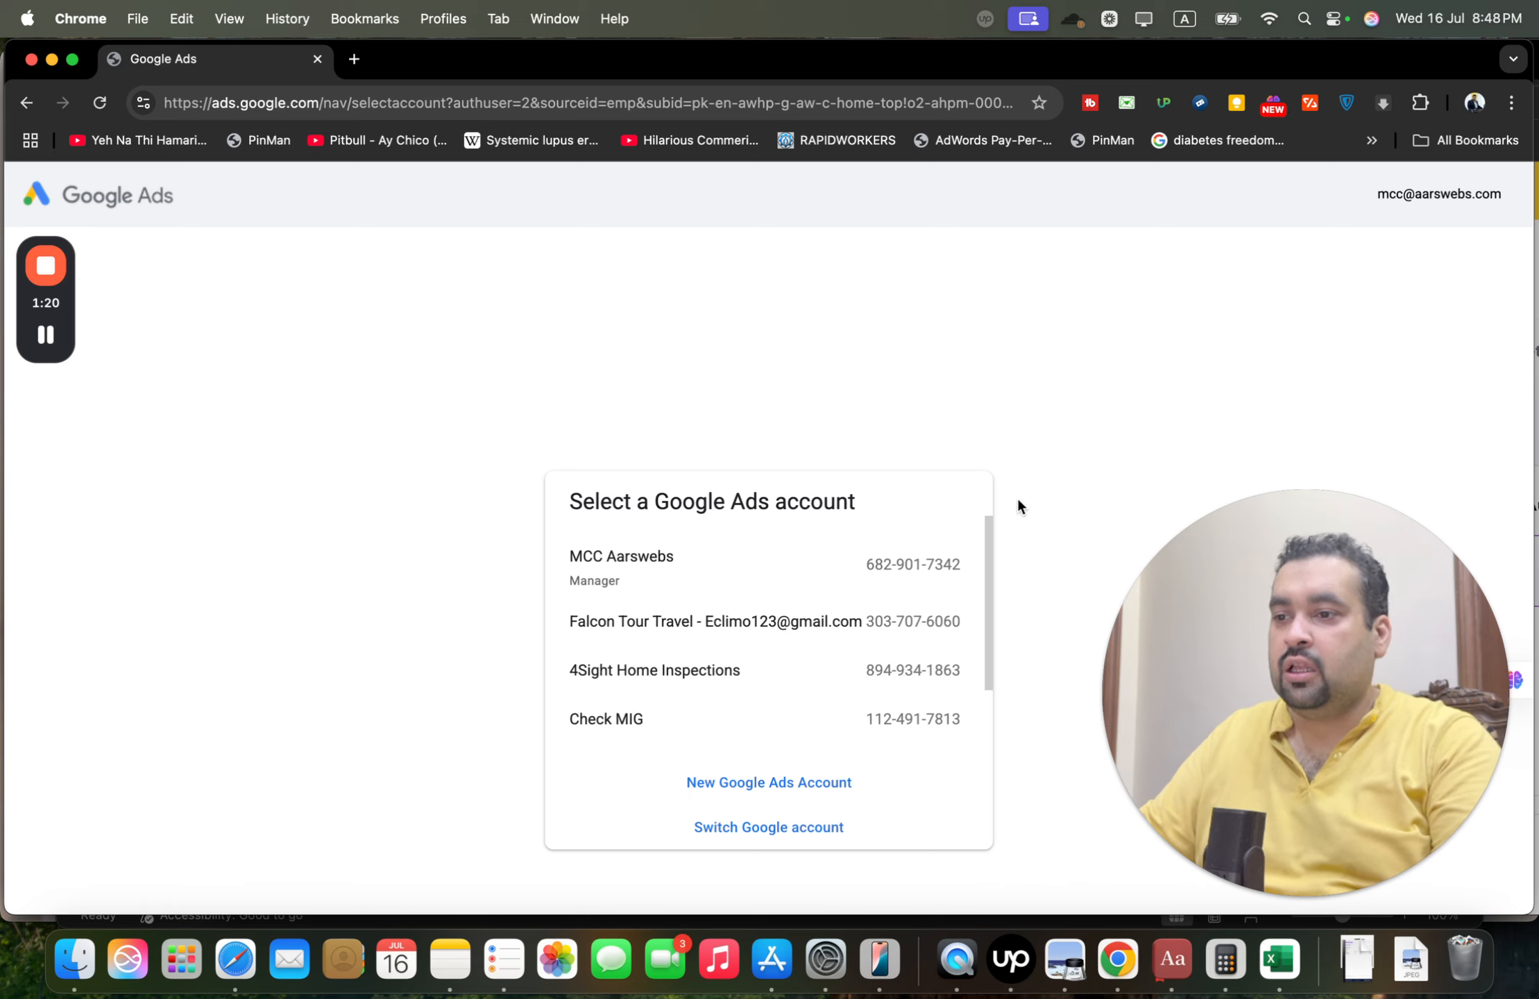
click(814, 795)
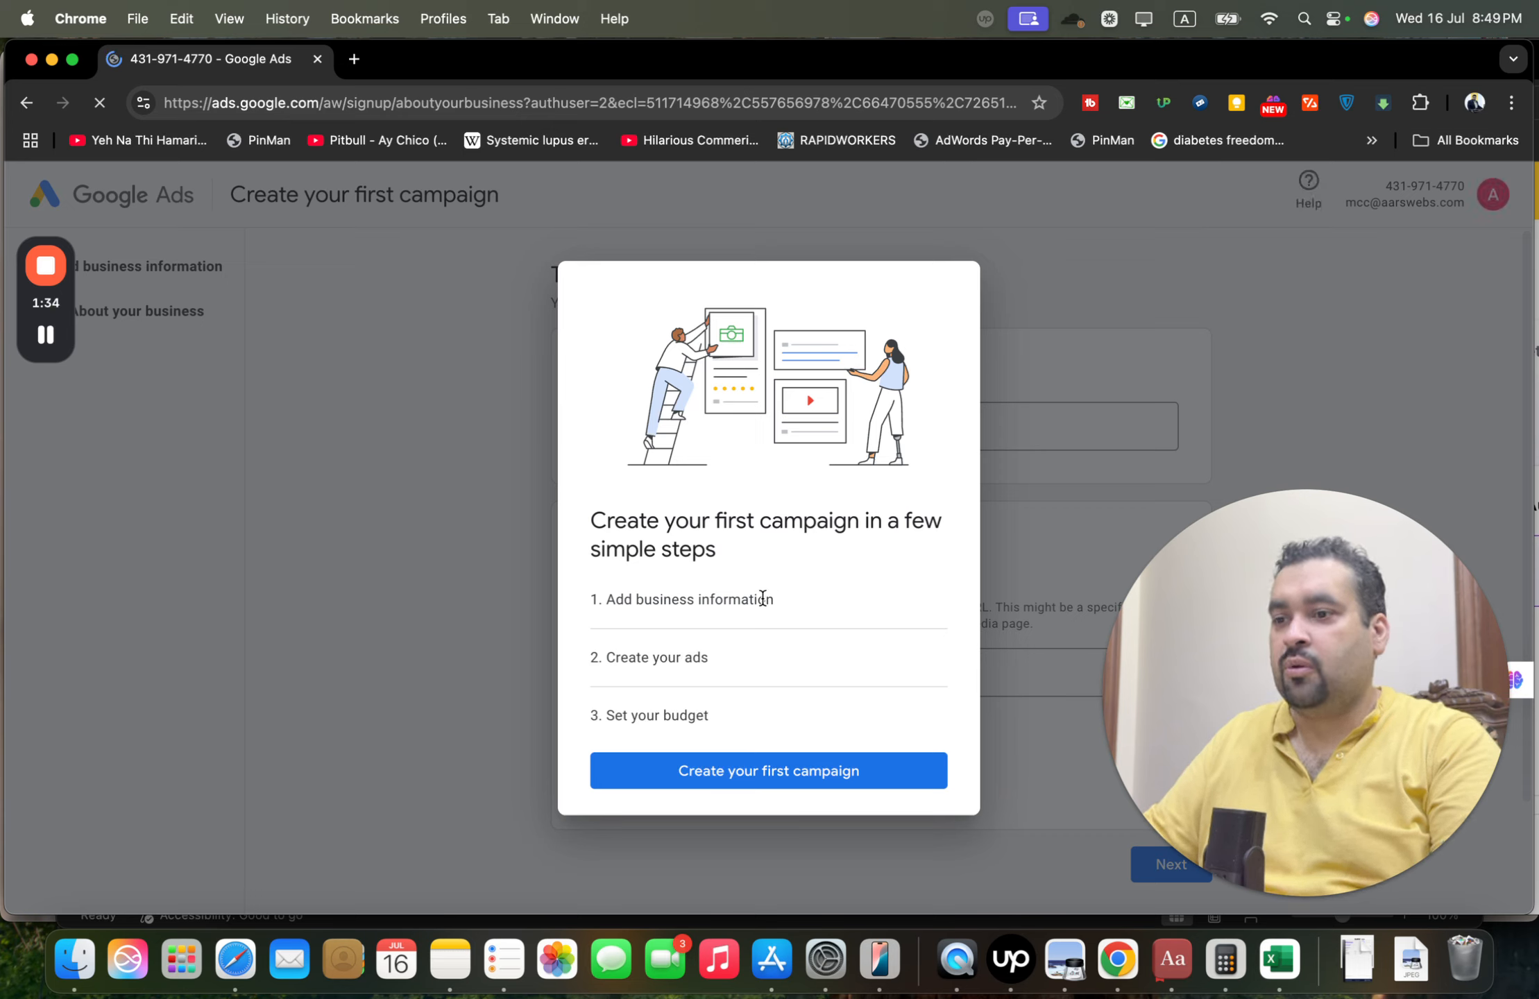
click(767, 782)
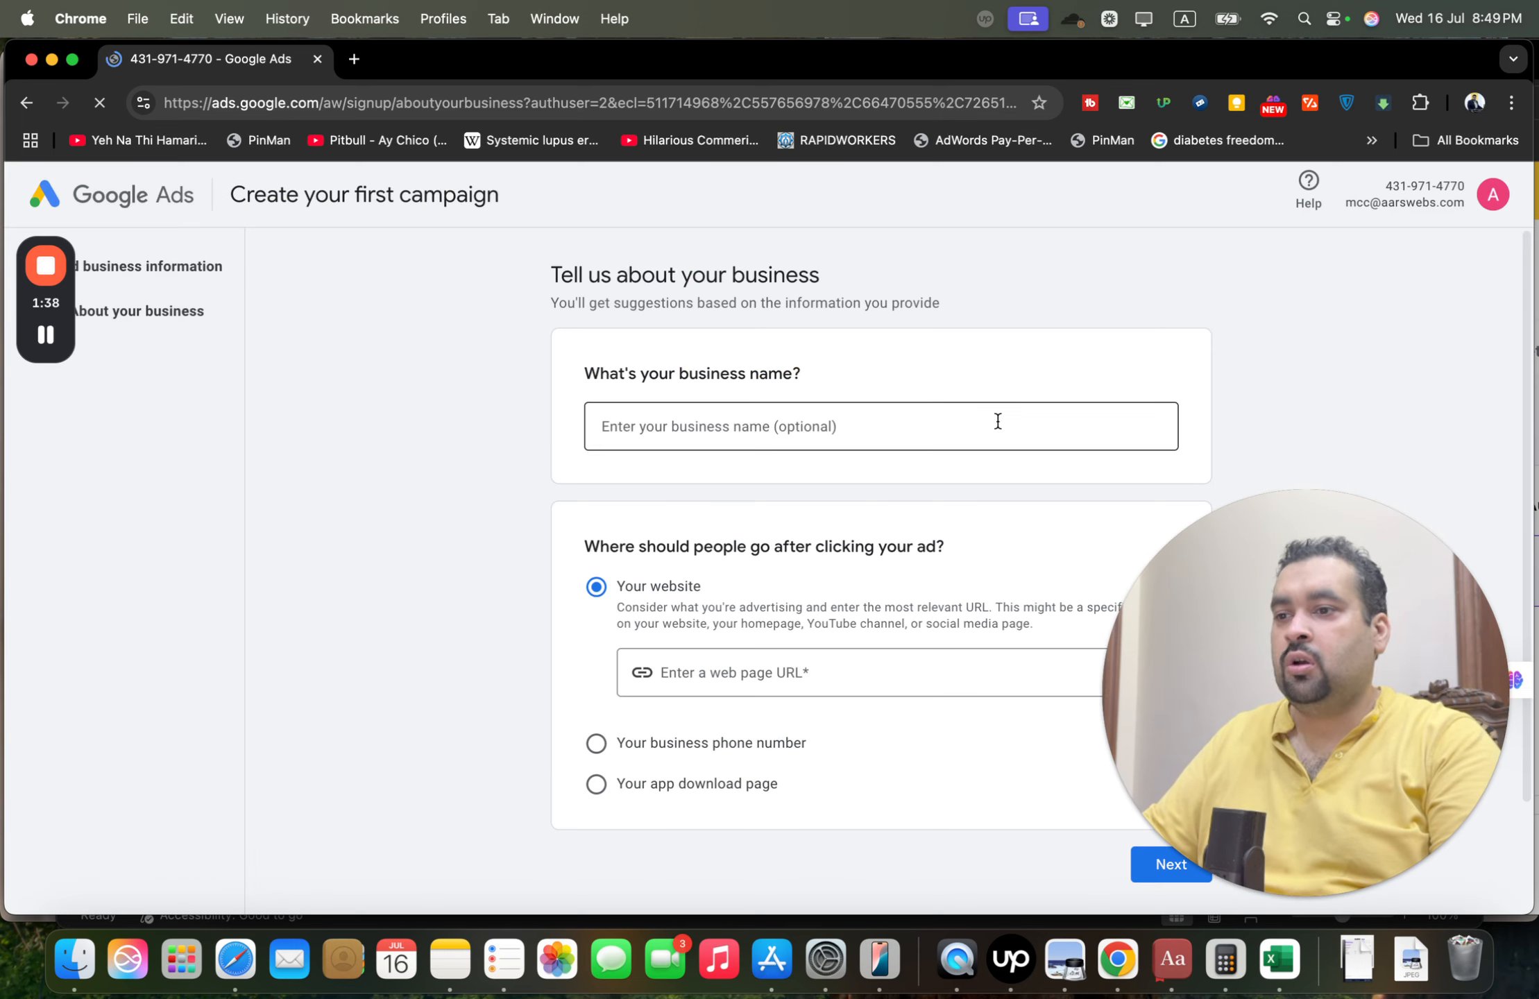
Enter Aarswebs.com as the business name.
click(965, 422)
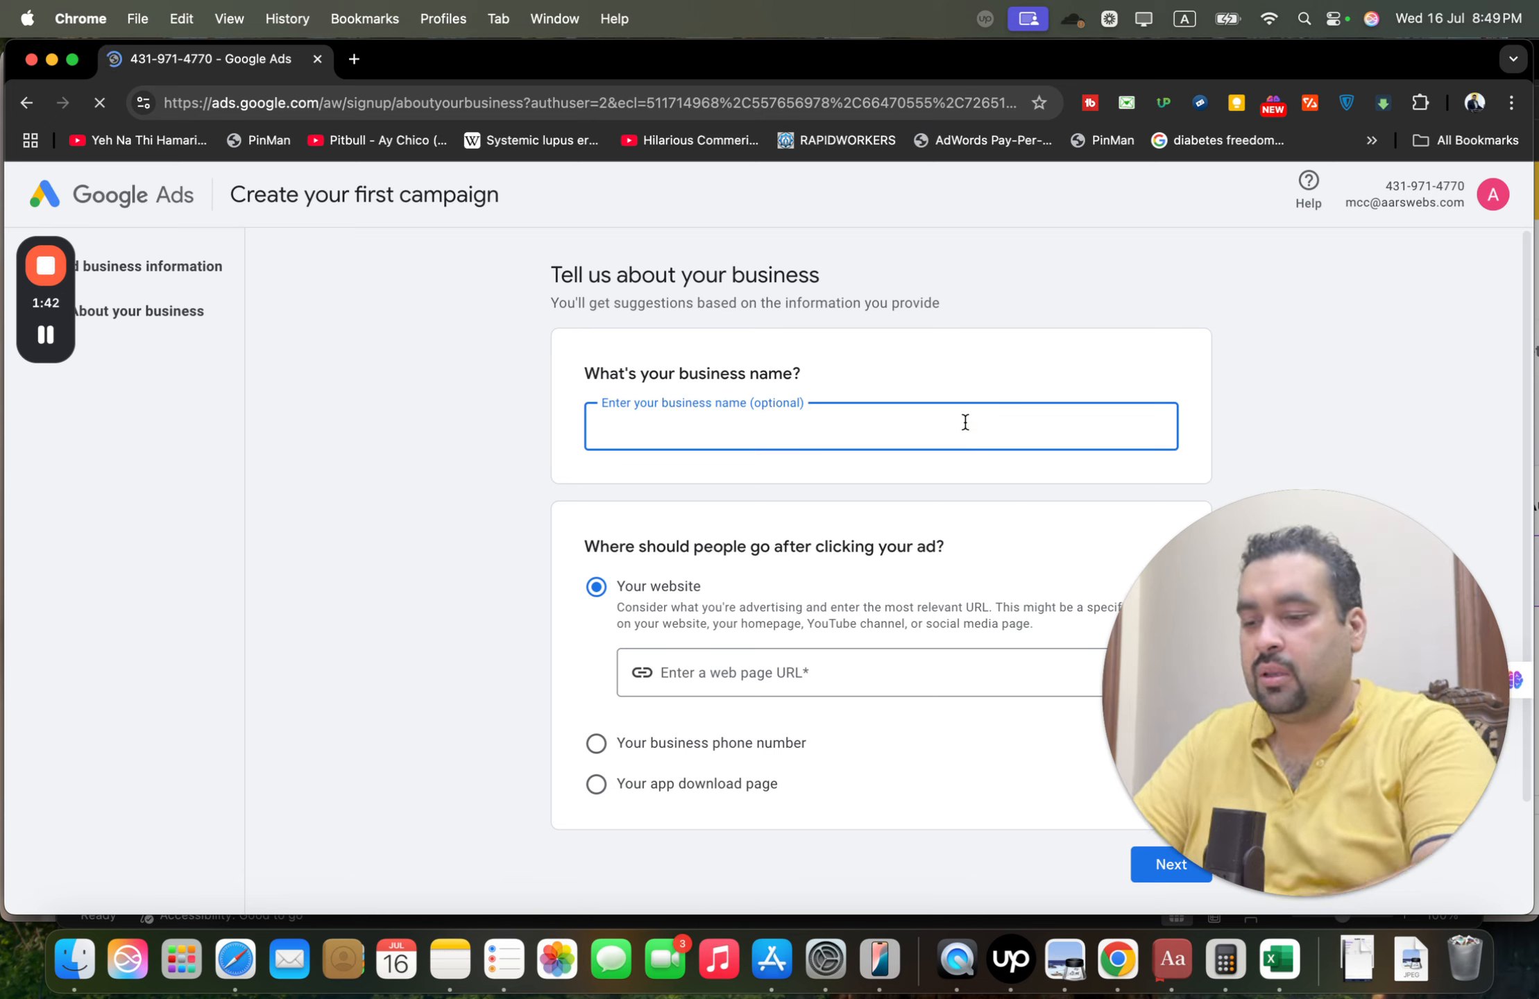
text(https://)
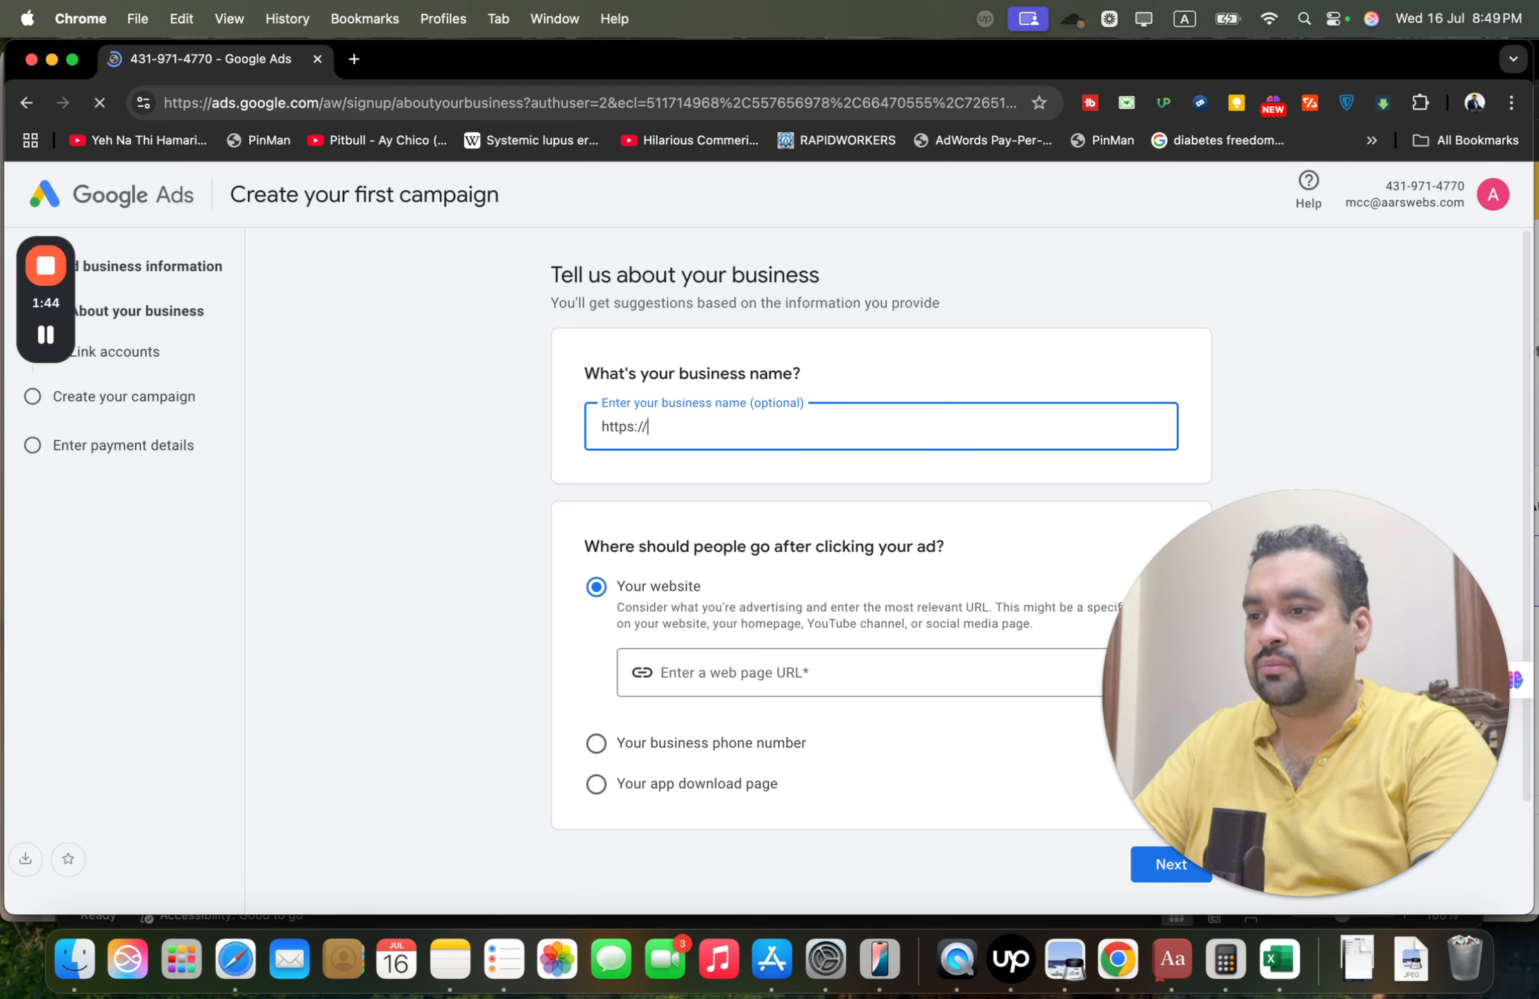
key(super+a)
text(A)
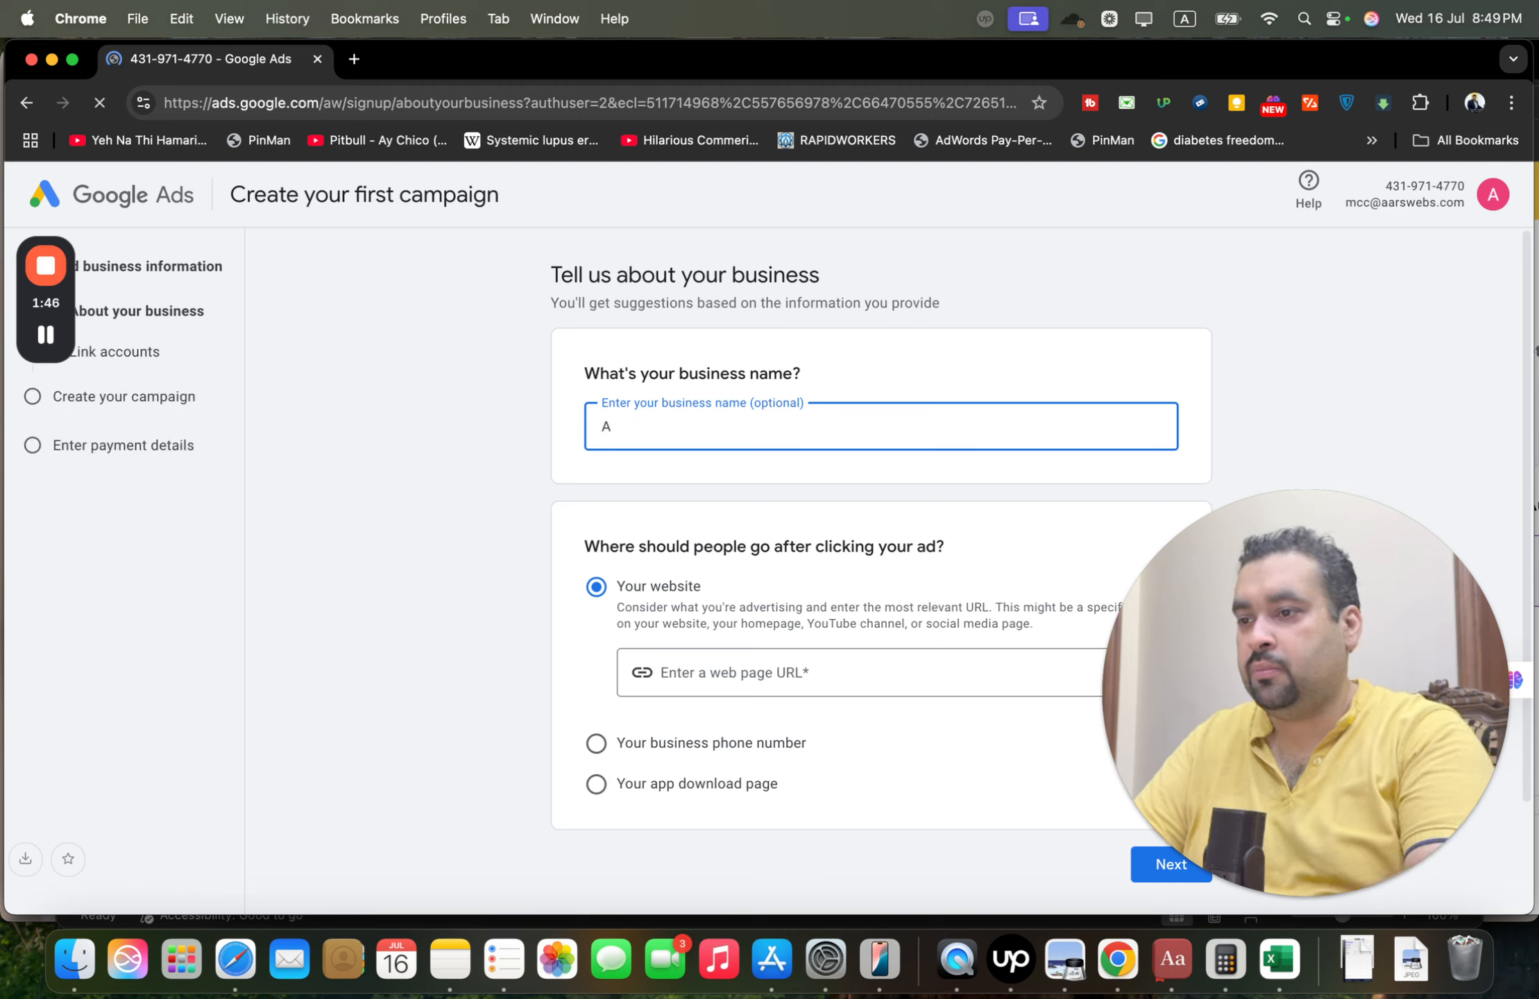
text(arswebs.com)
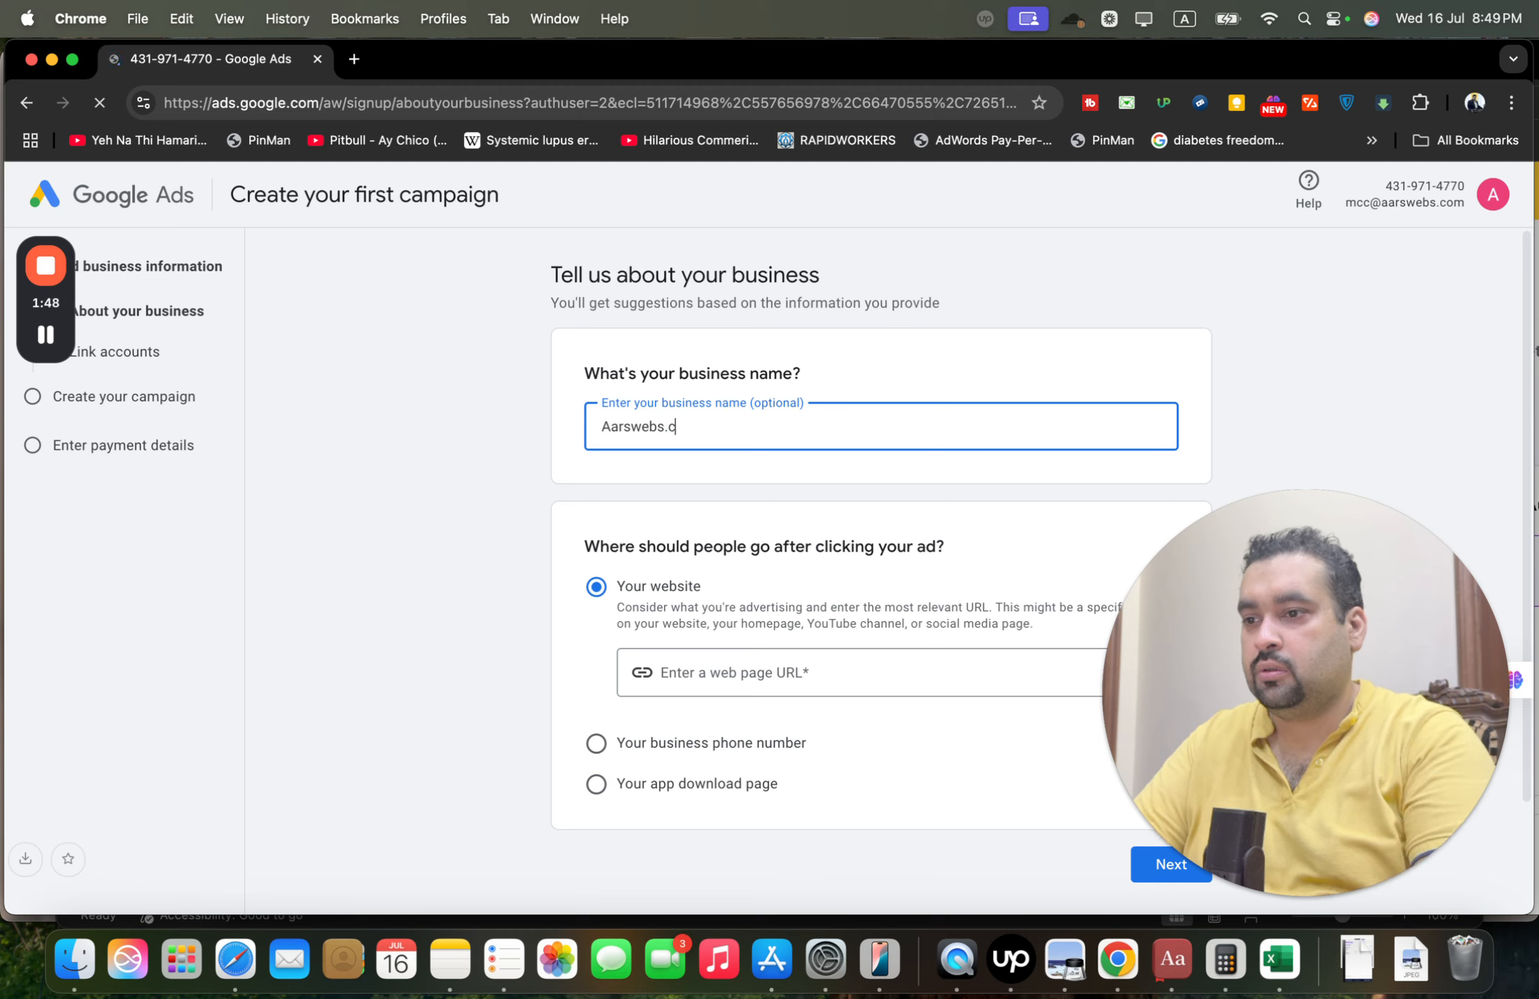
click(940, 663)
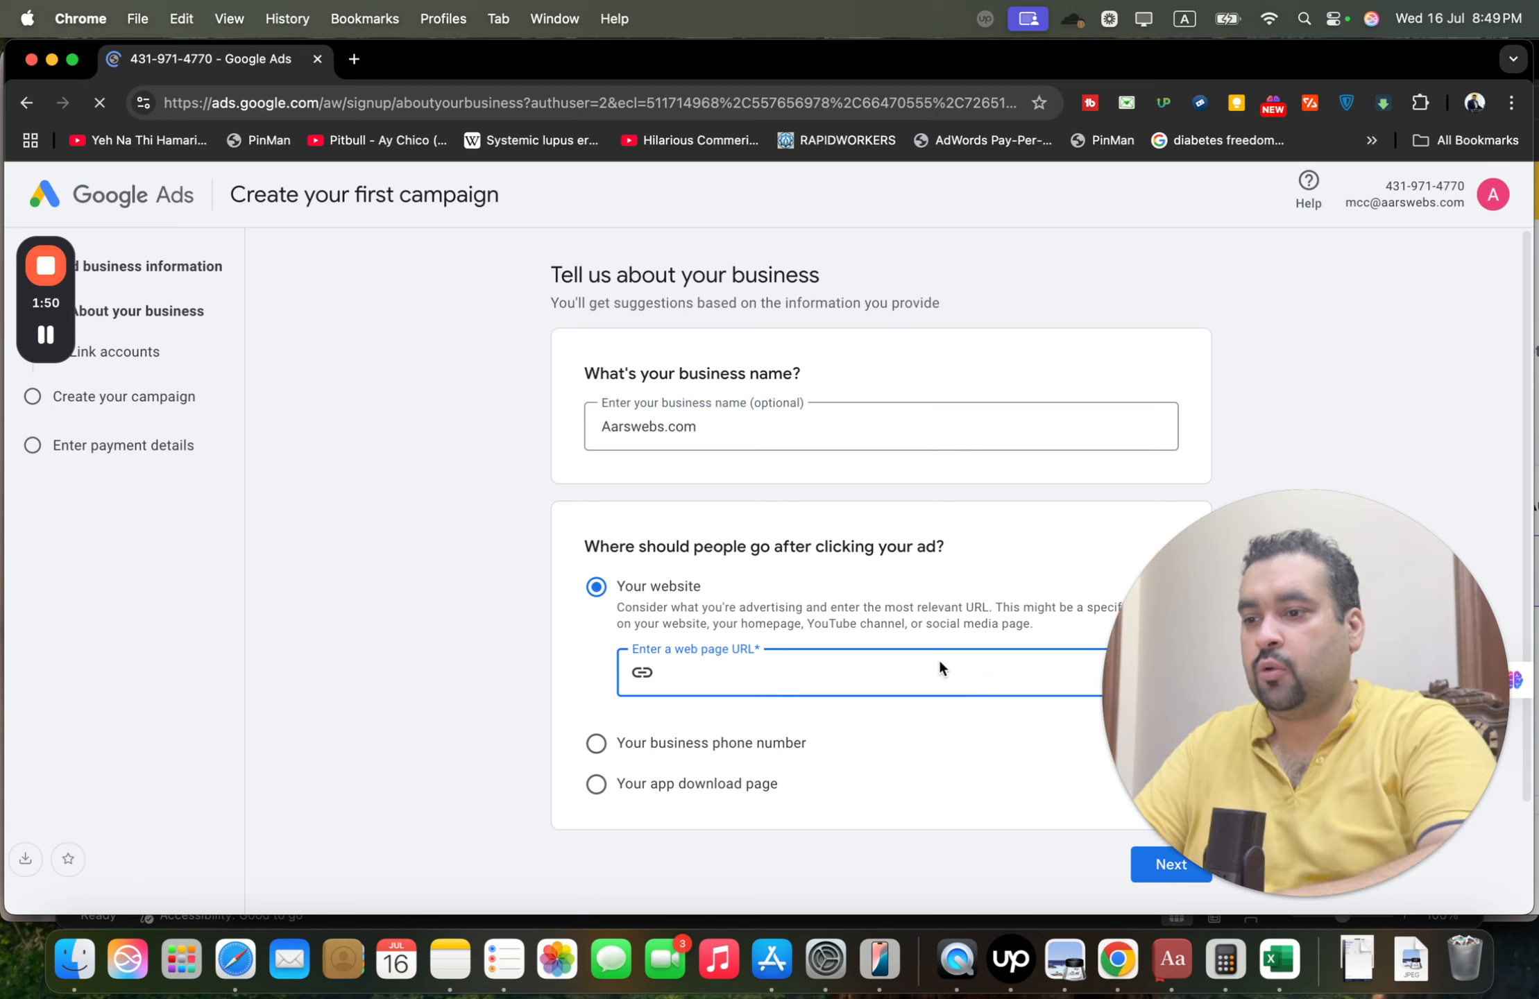
text(https://aa)
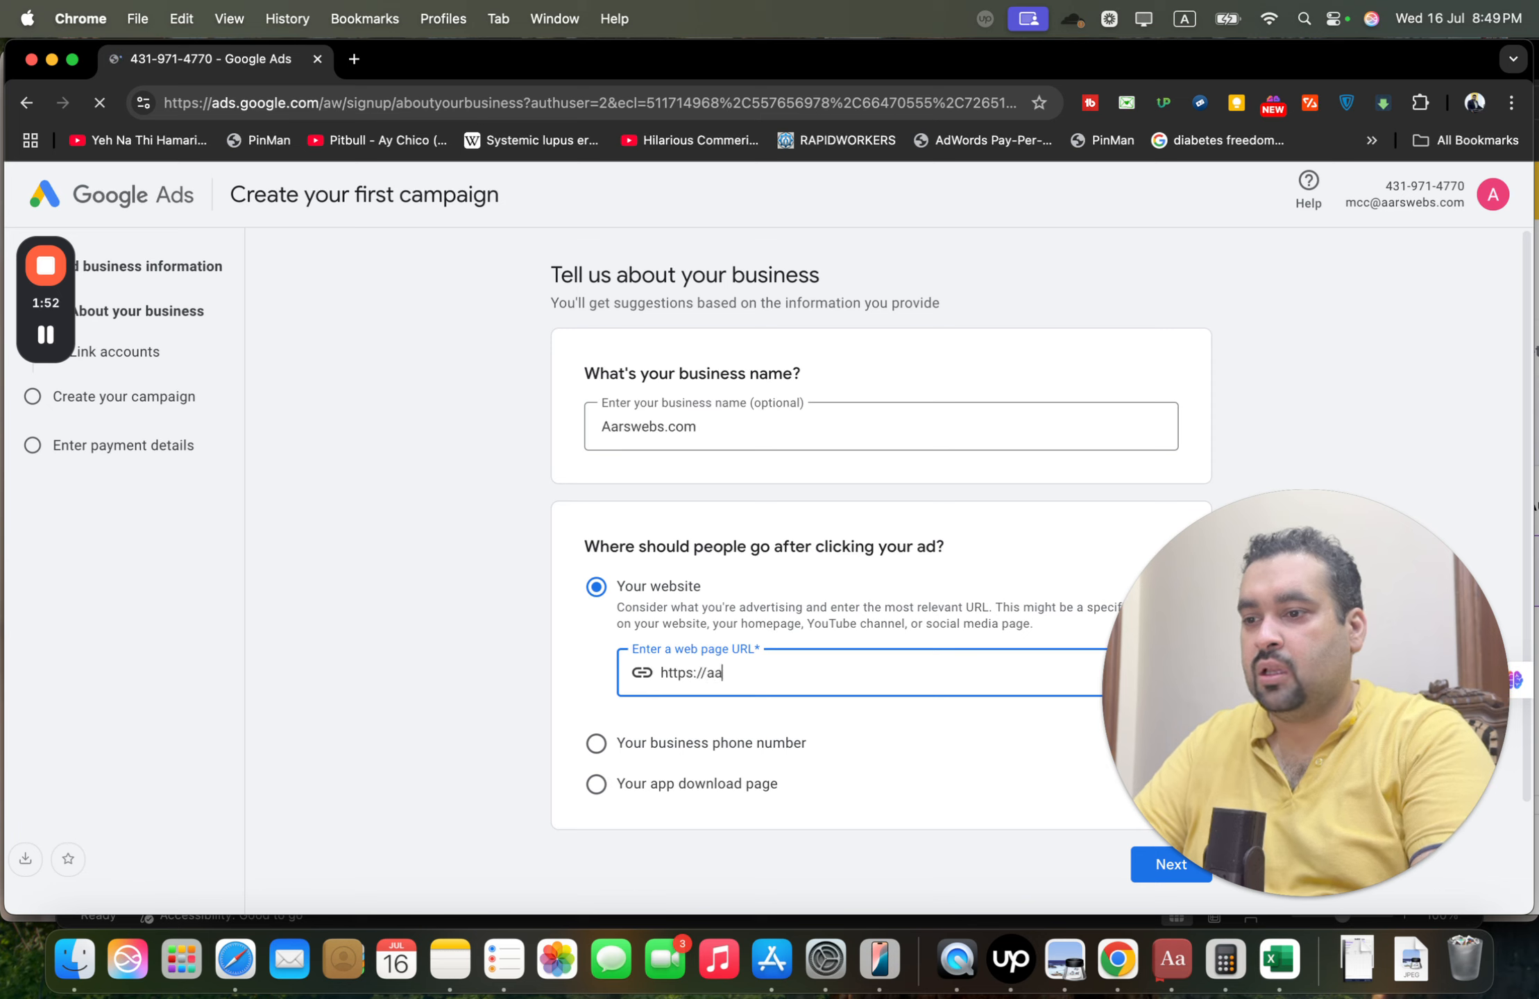
text(rswebs.com)
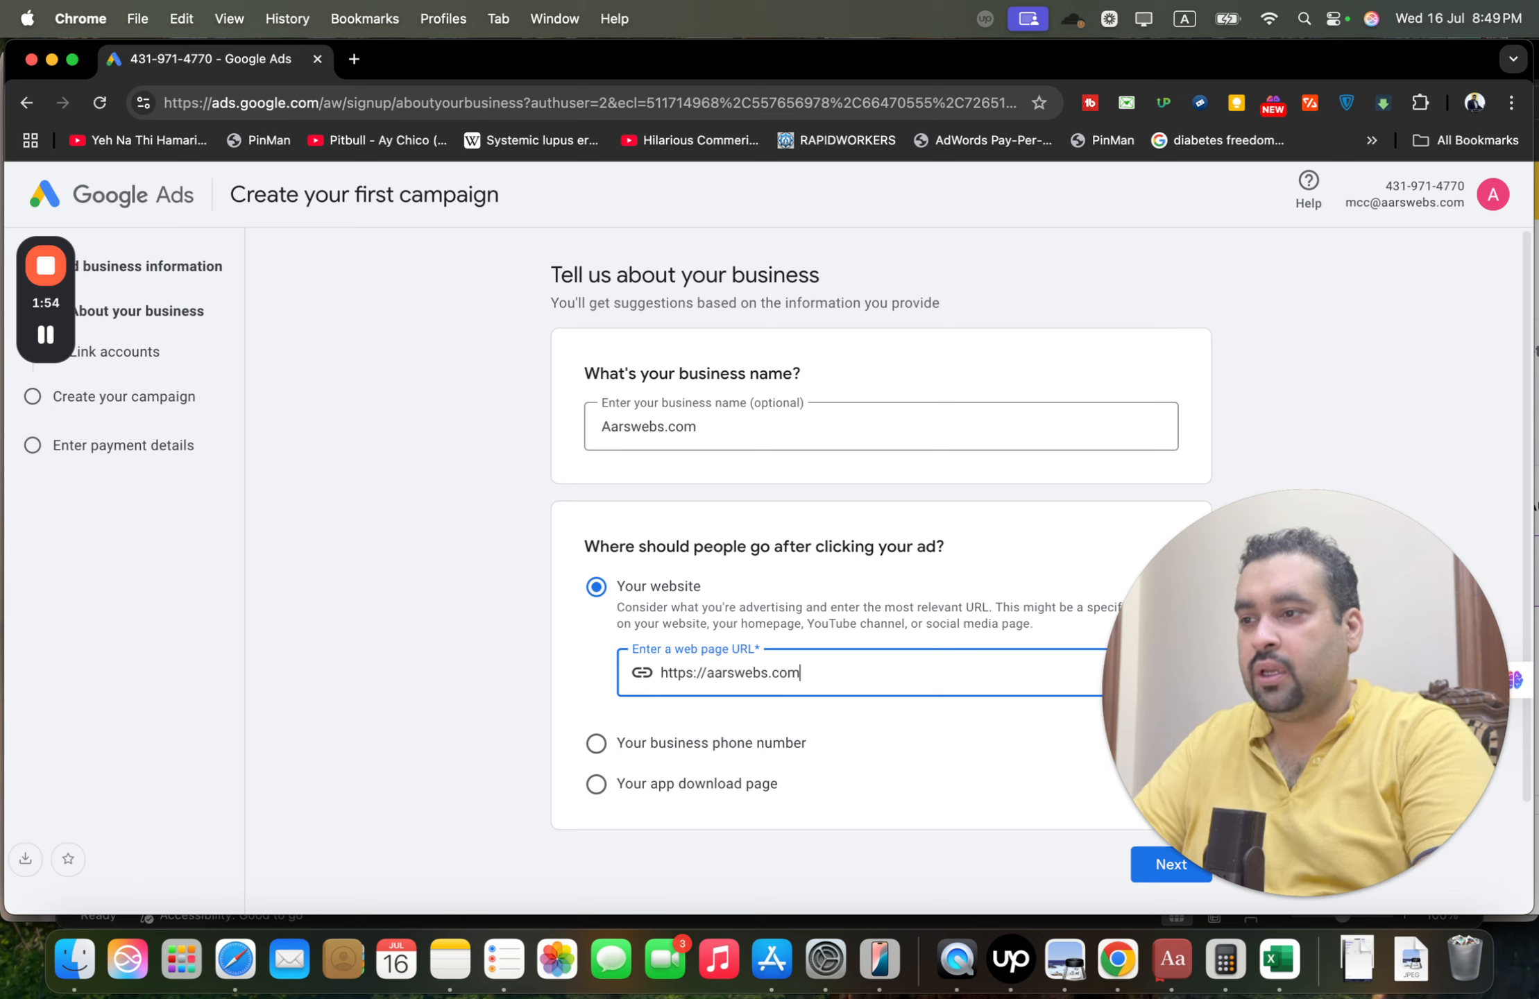
drag(1326, 637, 1380, 305)
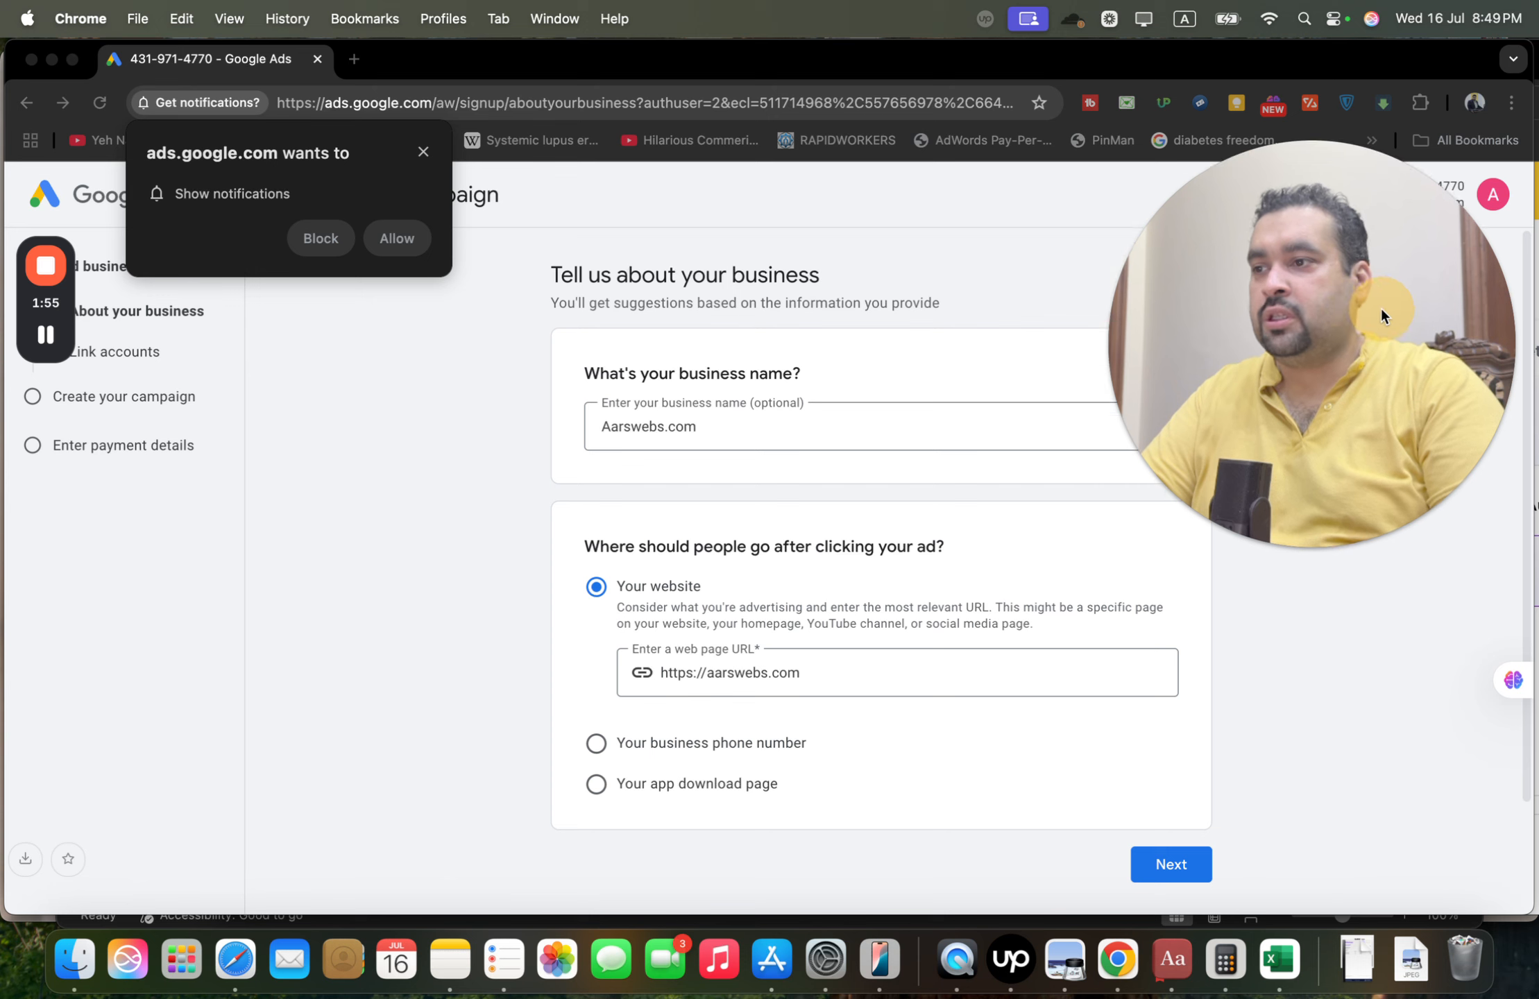
click(422, 152)
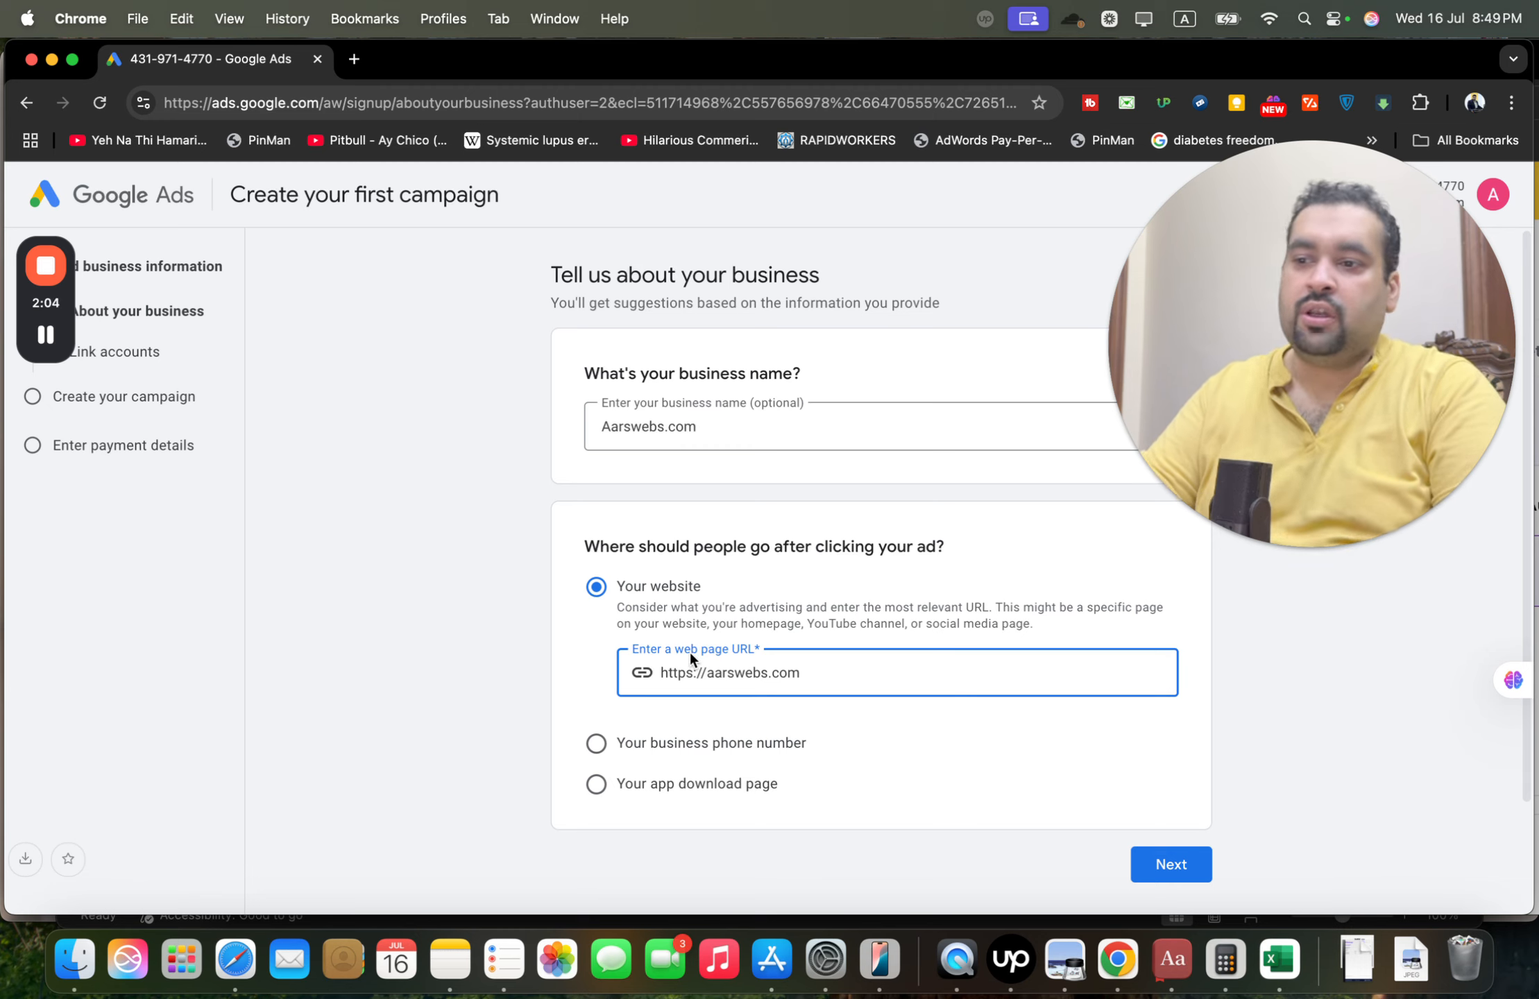
Look through the business phone number and app download destinations, keep Your website as the ad destination, and continue.
click(682, 742)
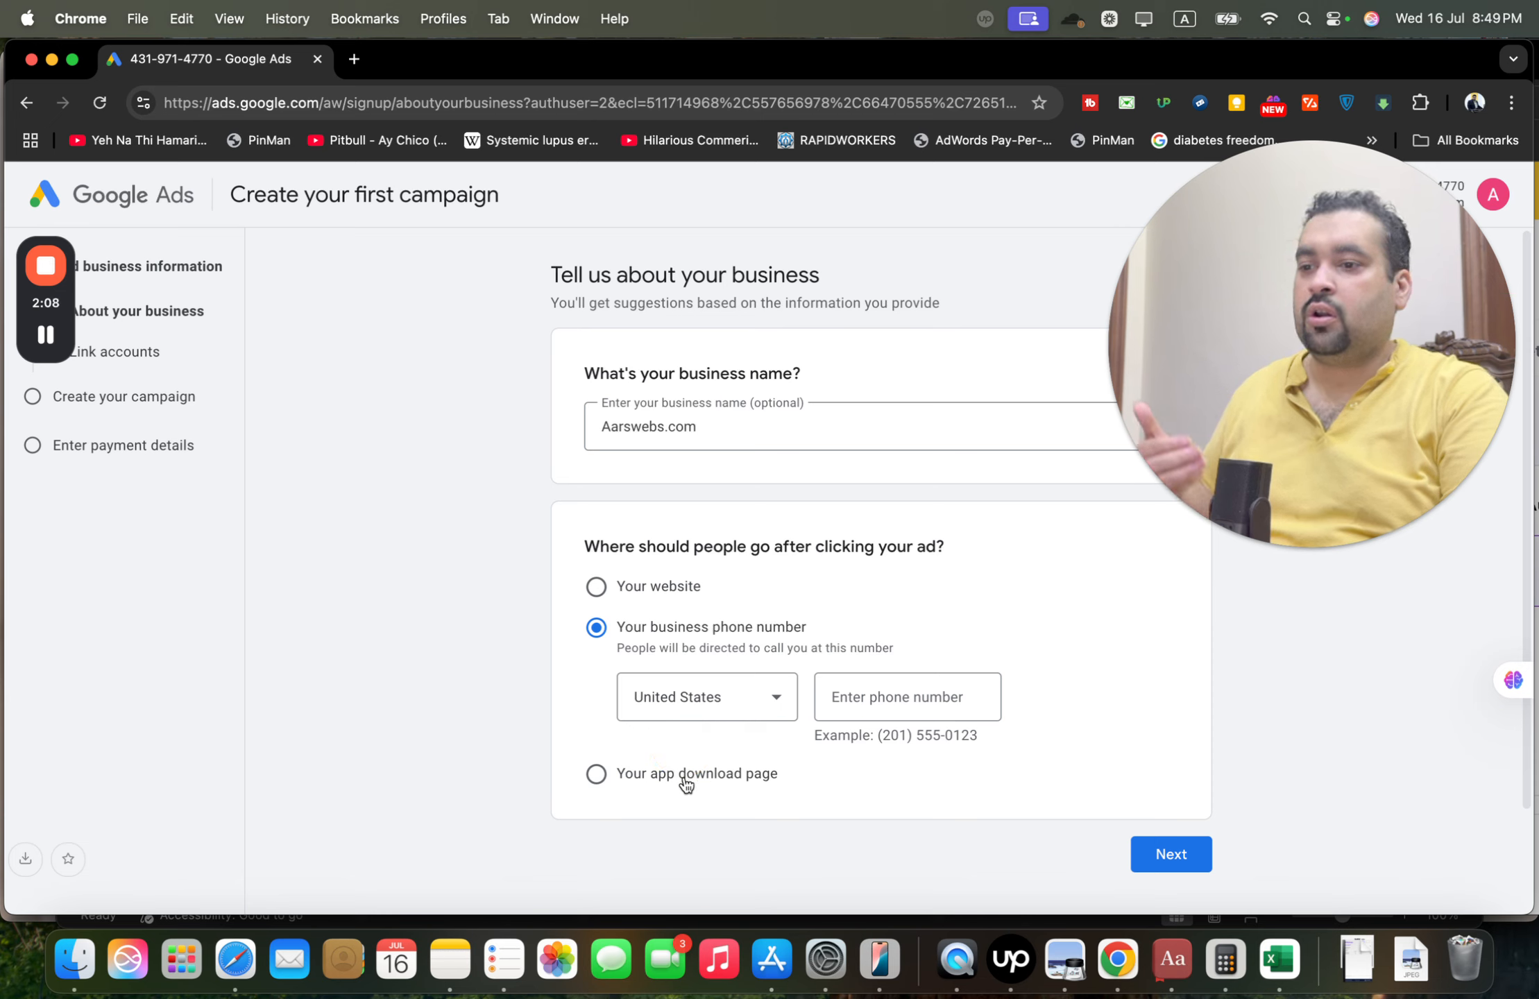
click(682, 778)
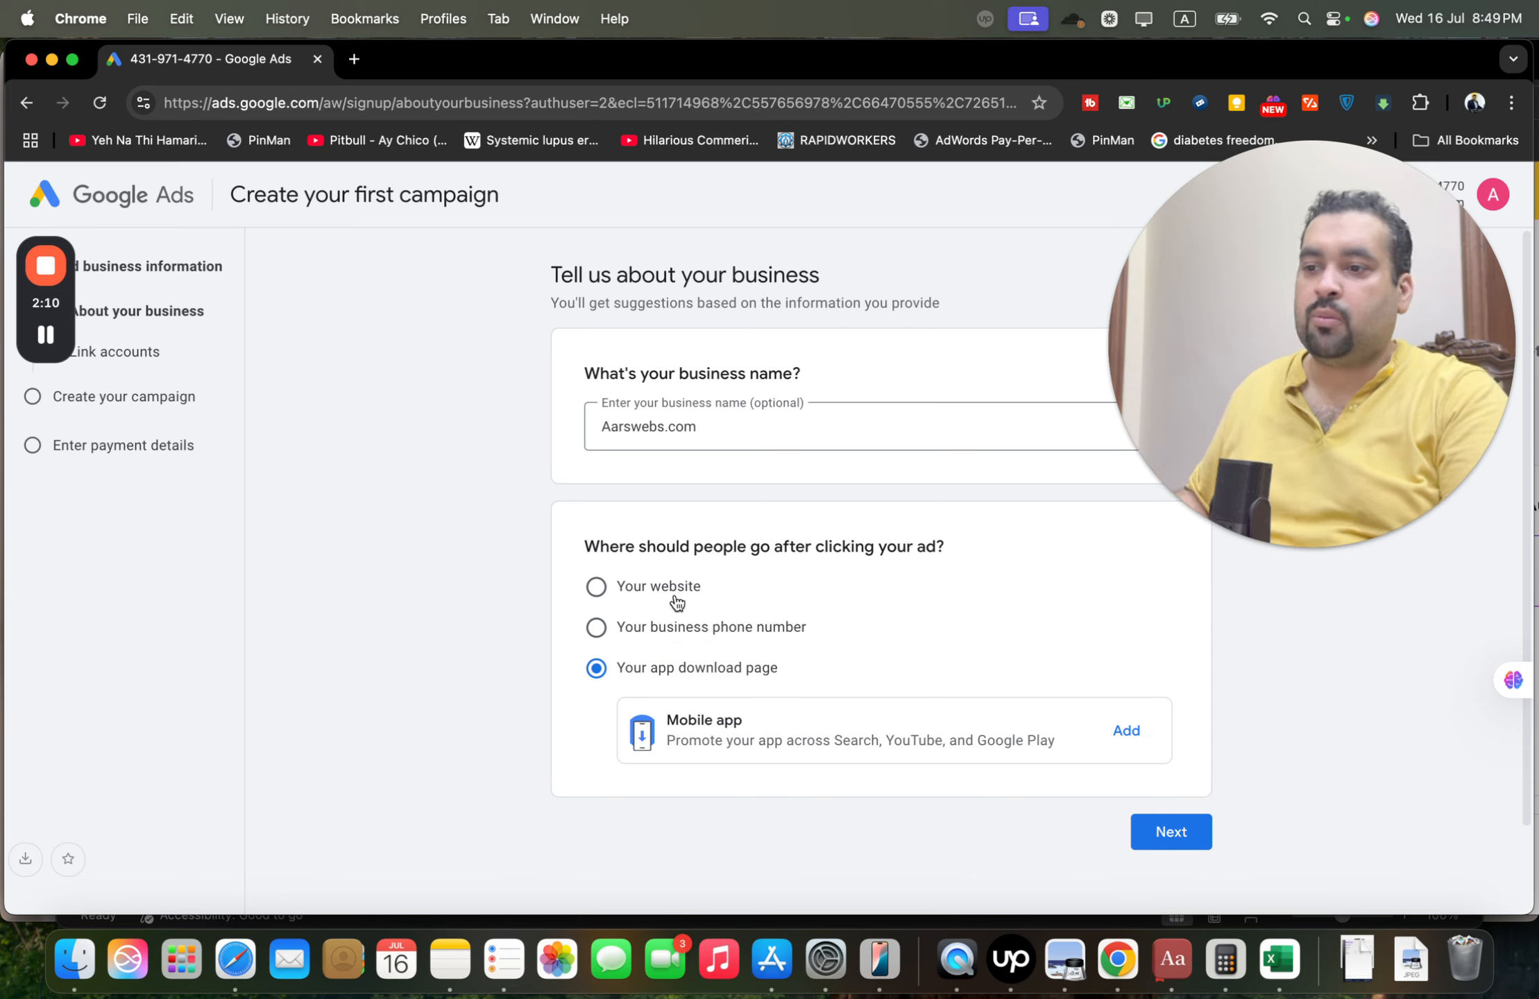
click(703, 590)
click(1179, 865)
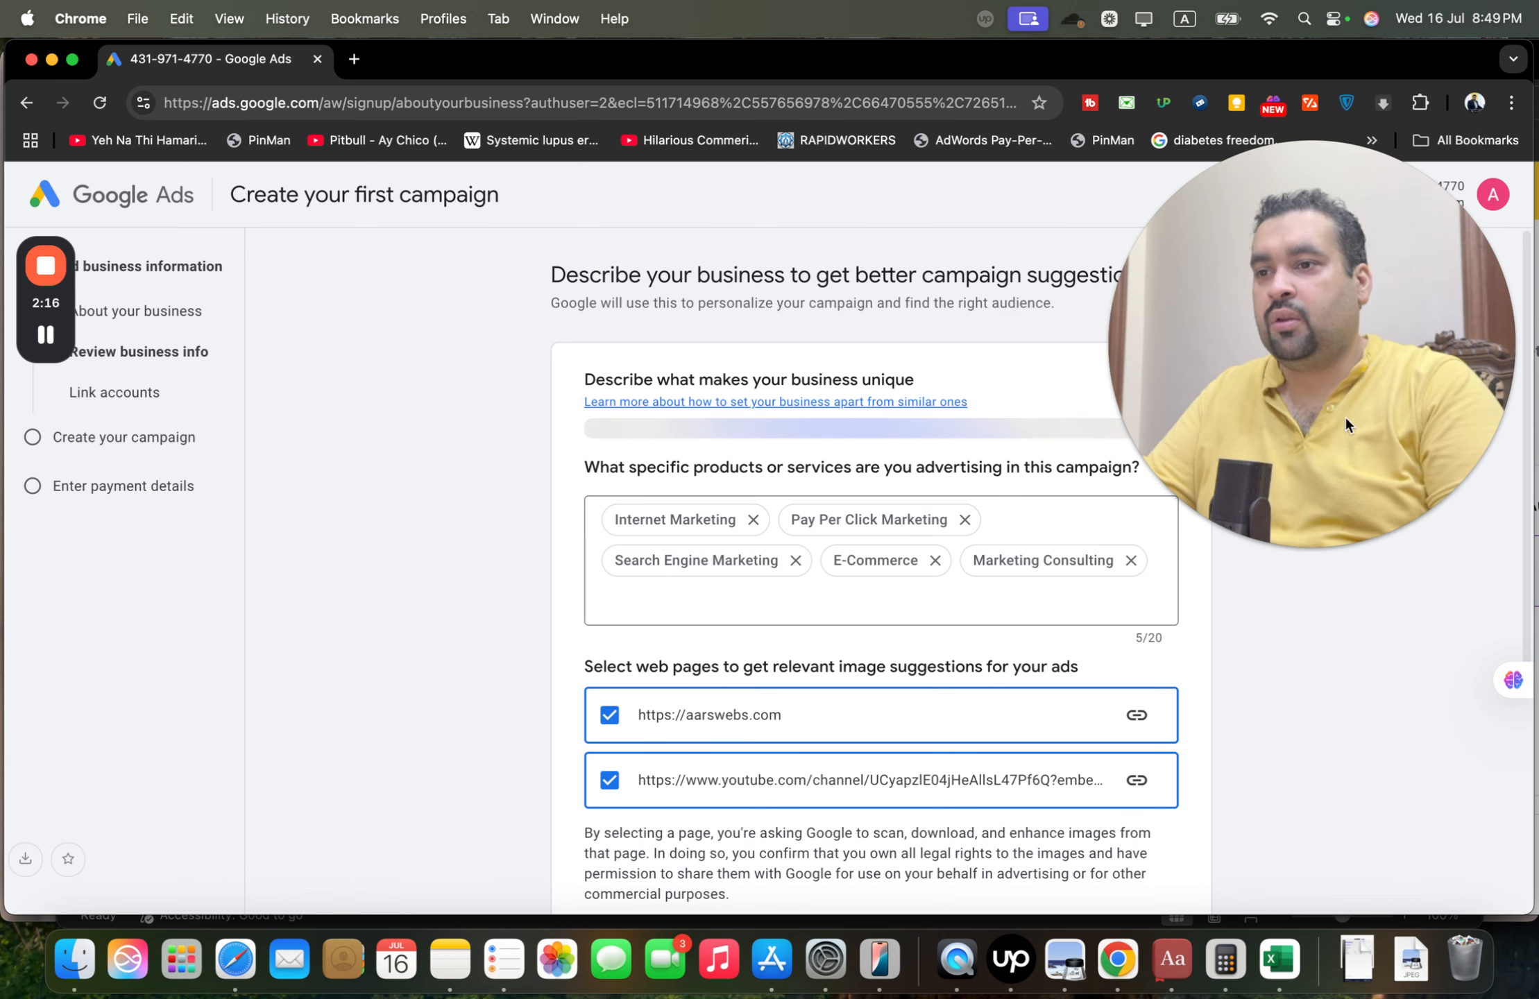
Review and accept the suggested business description, advertised services and image-source web pages, and continue to account linking.
drag(1345, 415, 1386, 342)
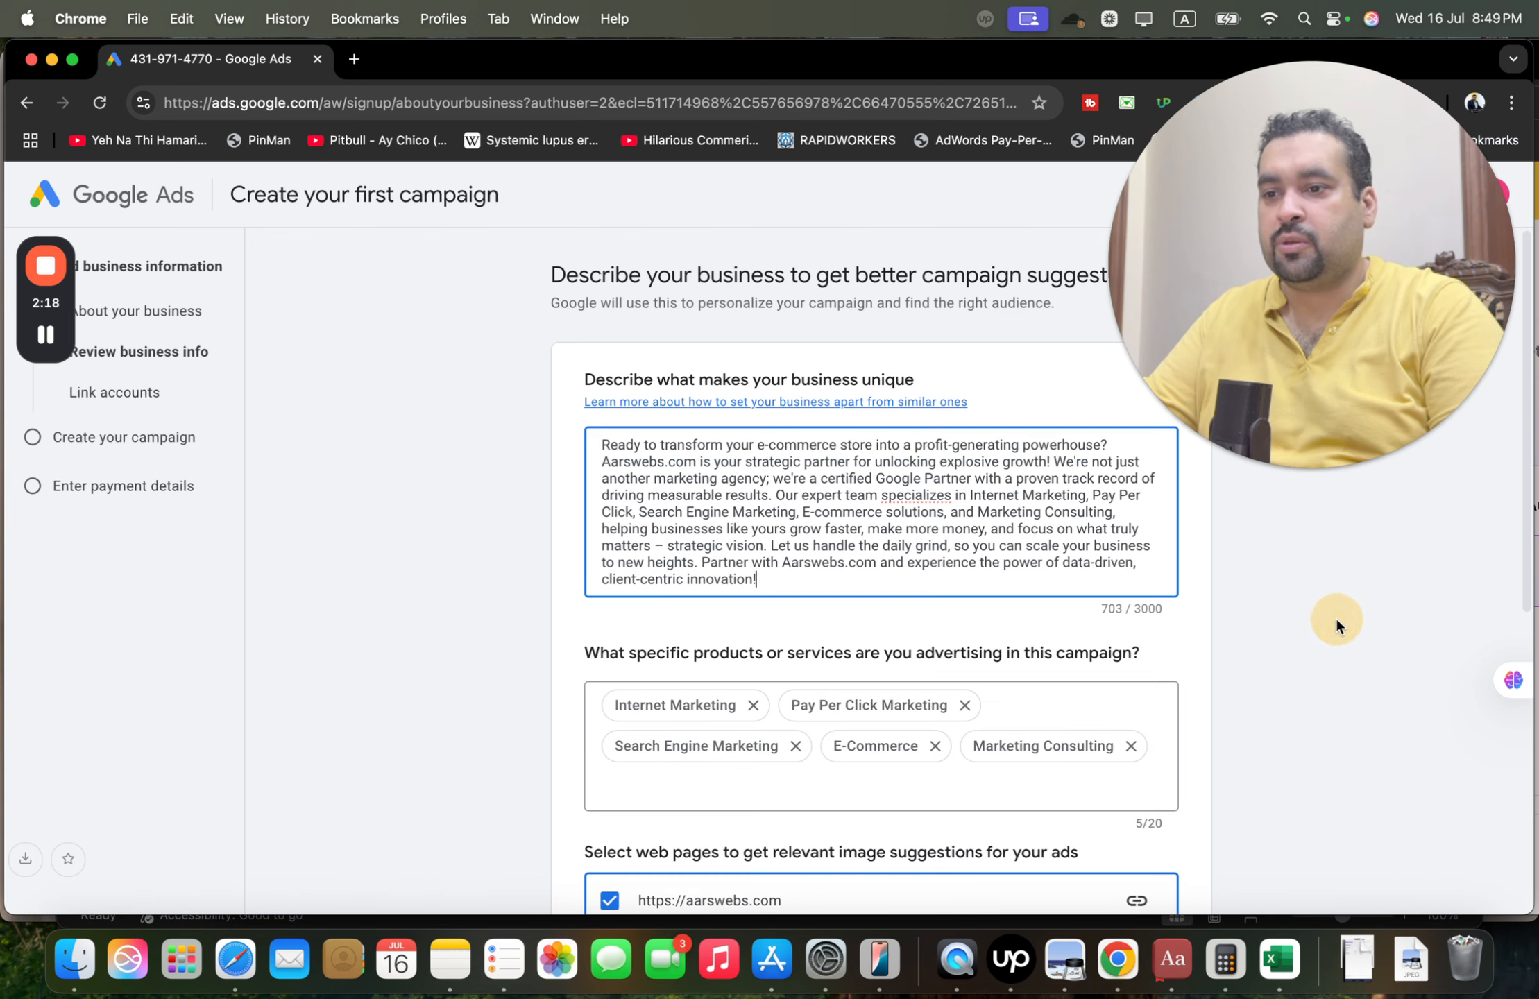
scroll(612, 338, down, 3)
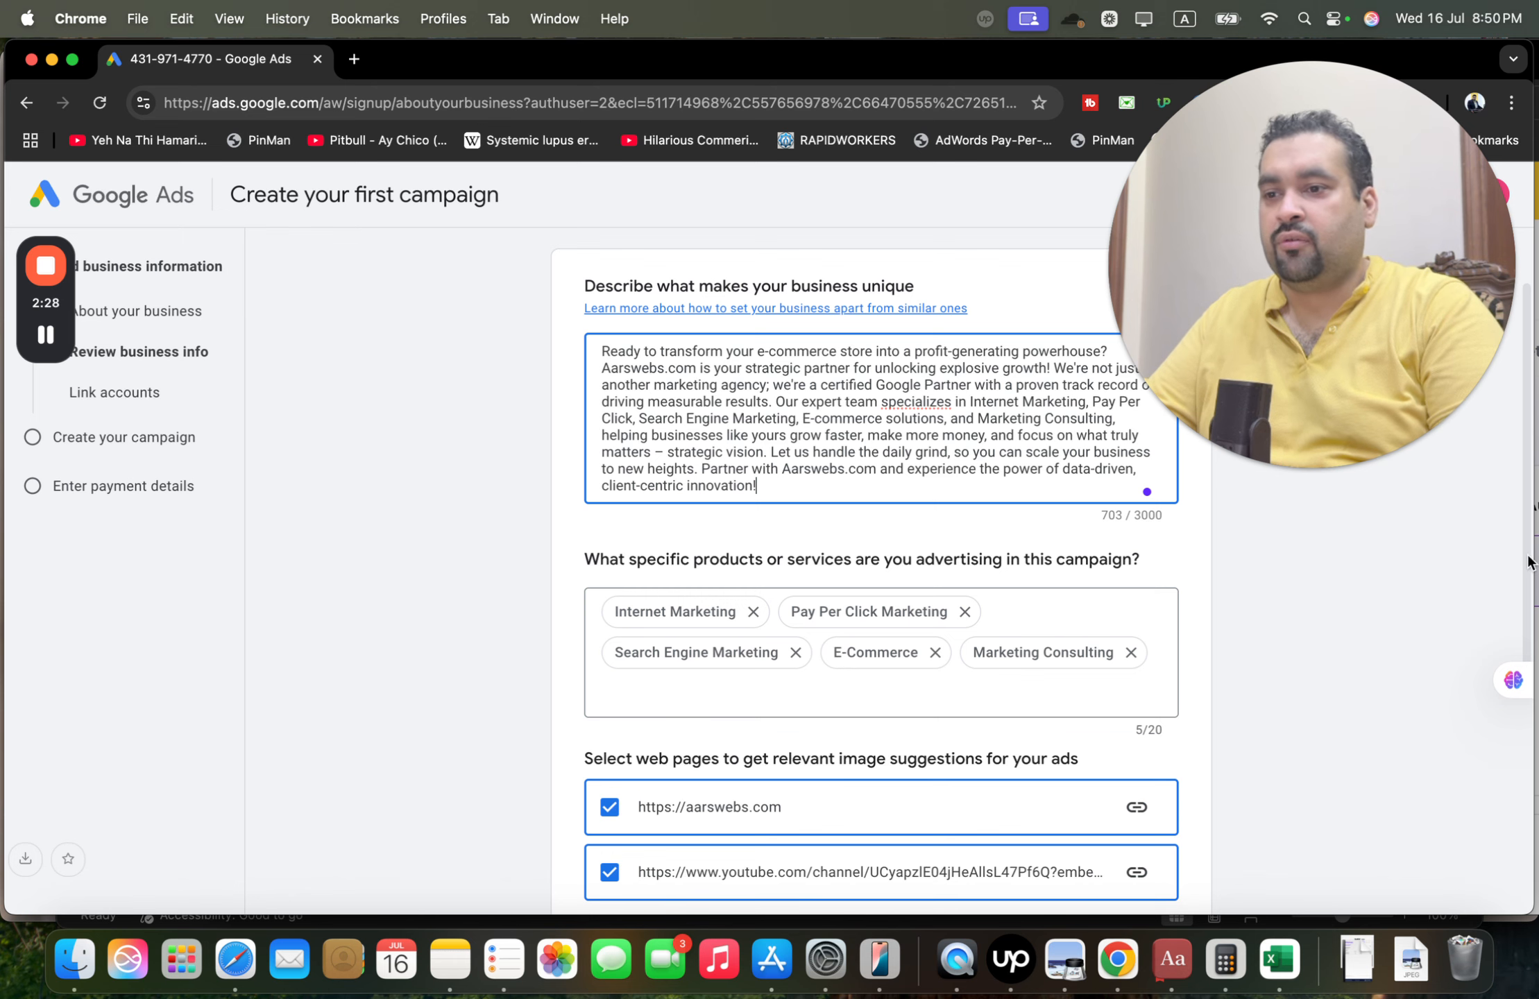
scroll(1520, 583, down, 5)
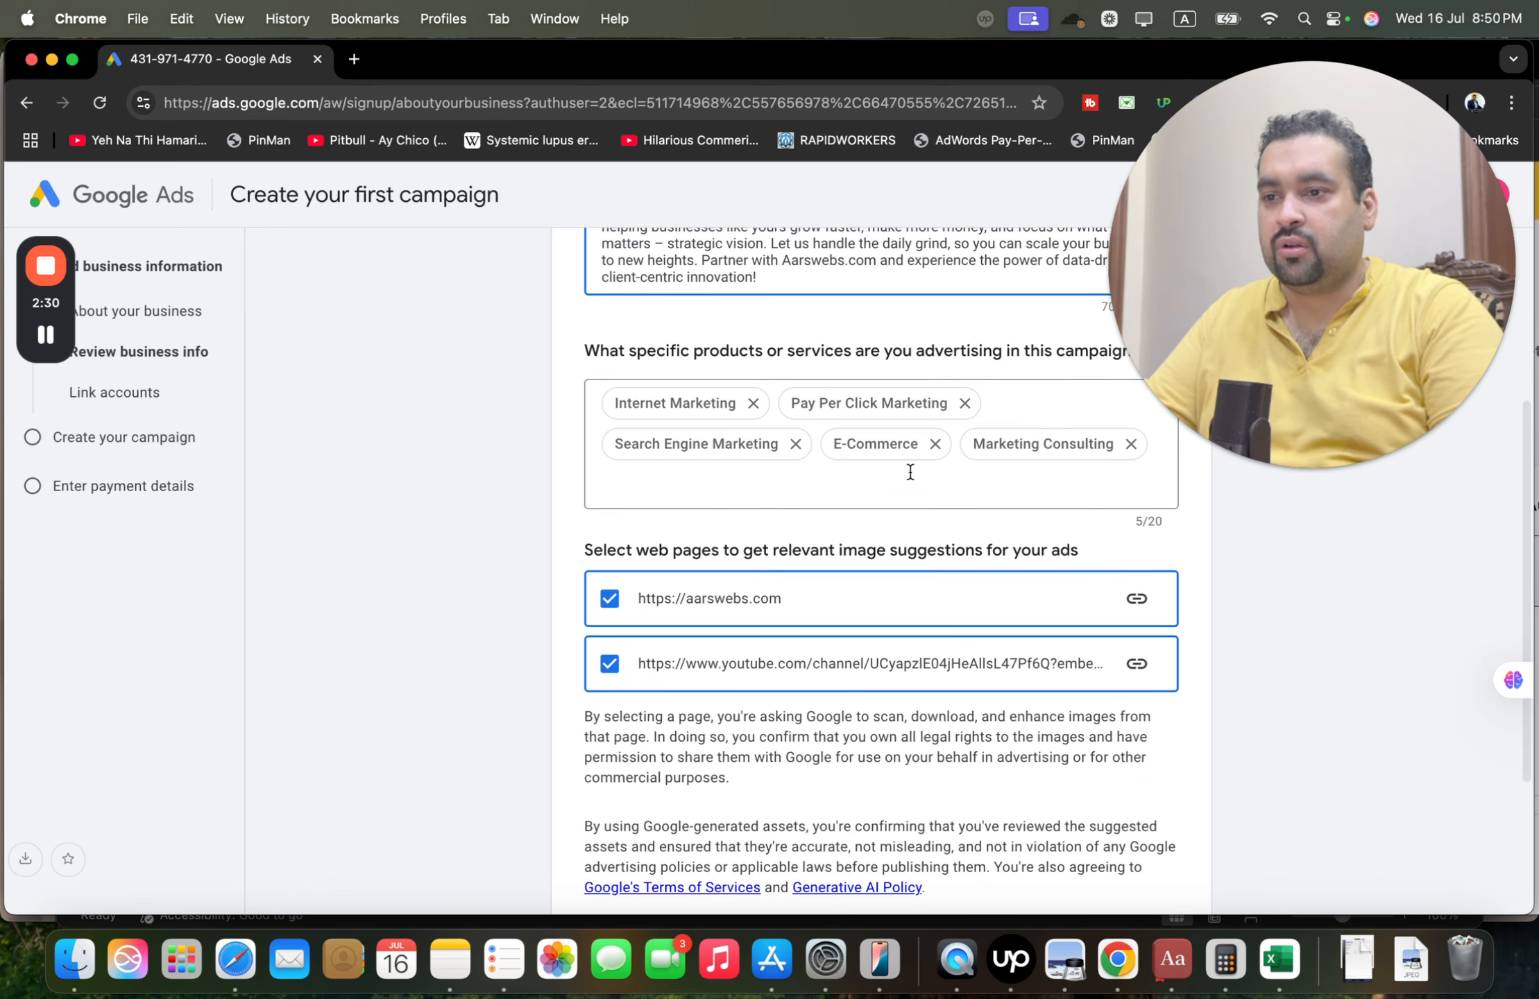
click(910, 484)
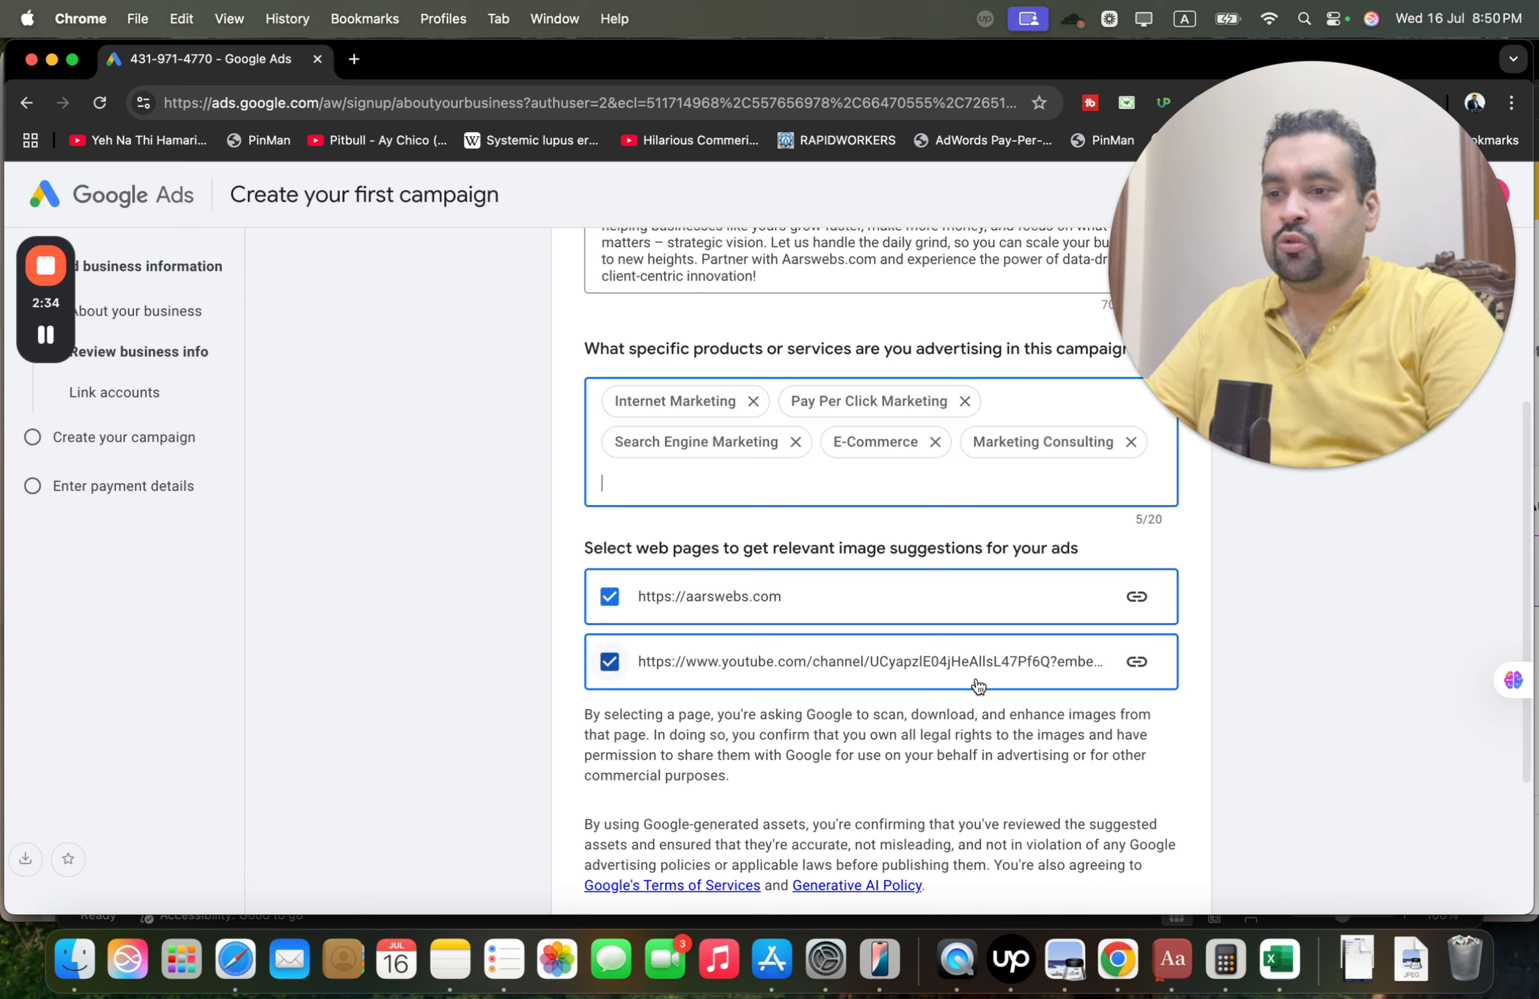
scroll(1527, 587, down, 5)
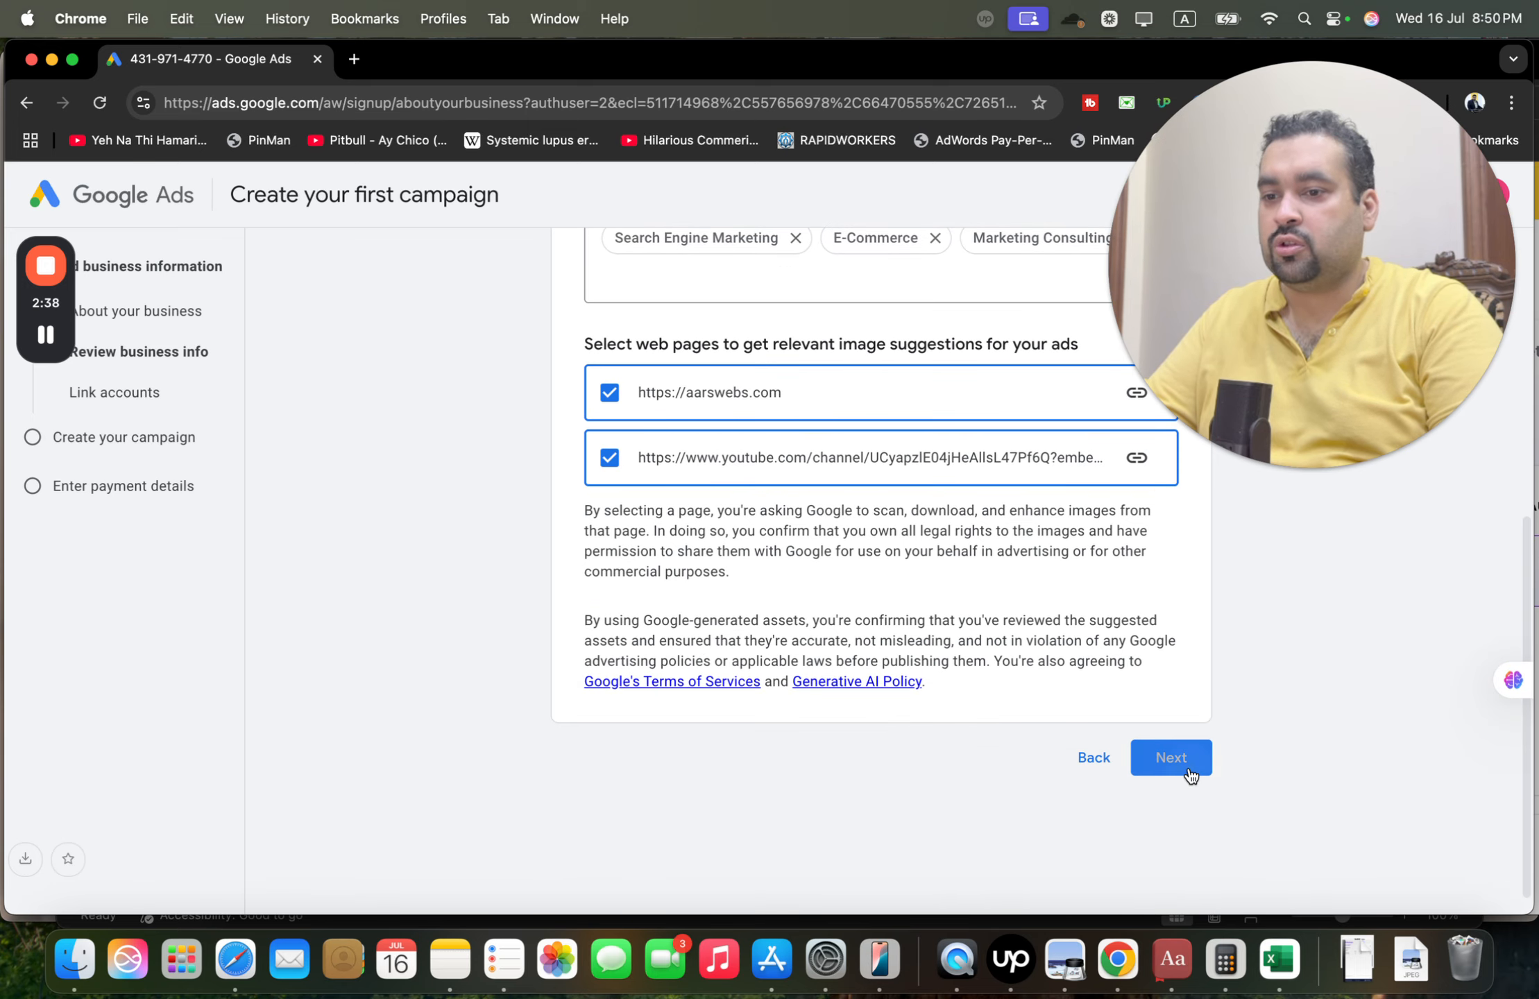
click(1191, 771)
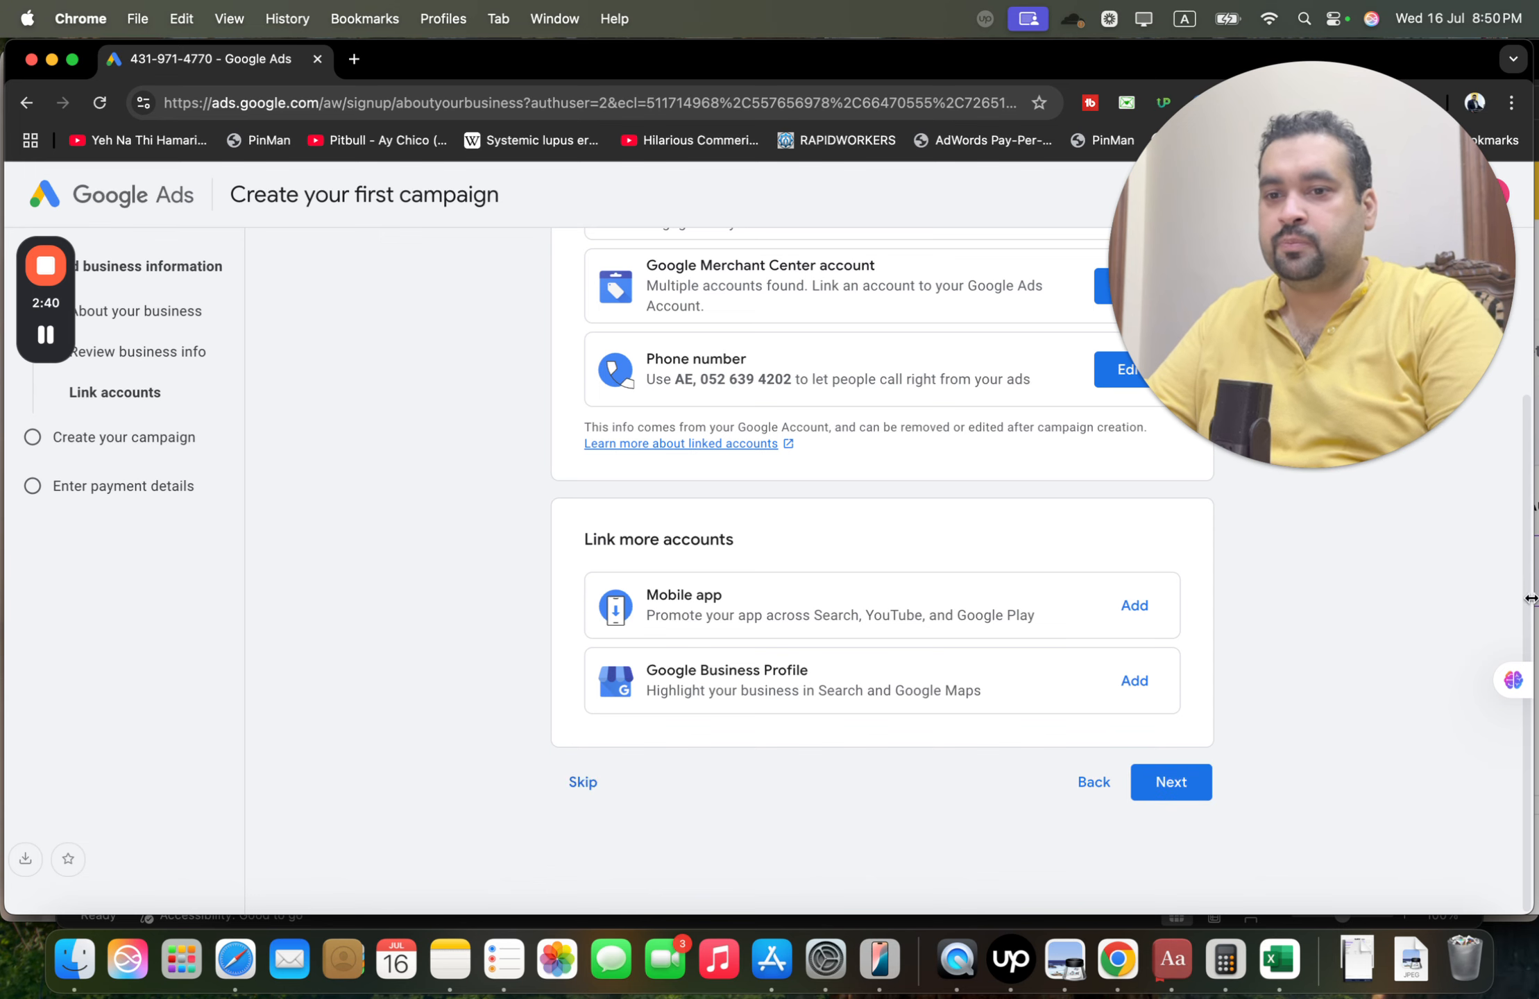
Review the accounts available for linking and continue to the campaign goal without linking any more.
scroll(1527, 597, up, 5)
click(1517, 415)
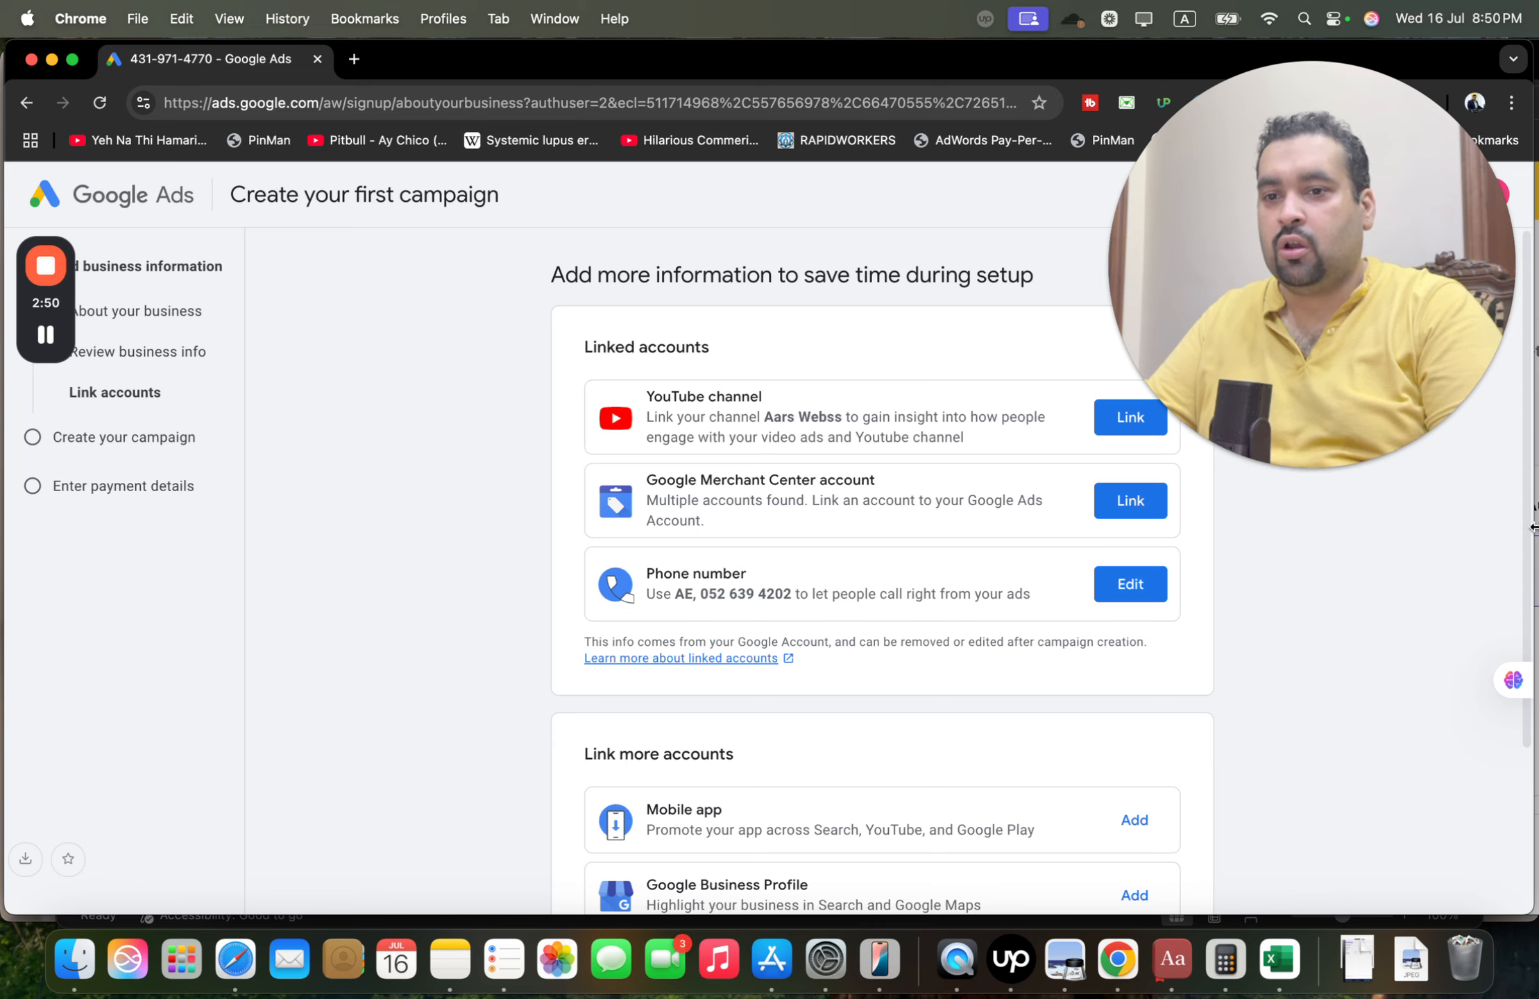
drag(1527, 527, 1495, 687)
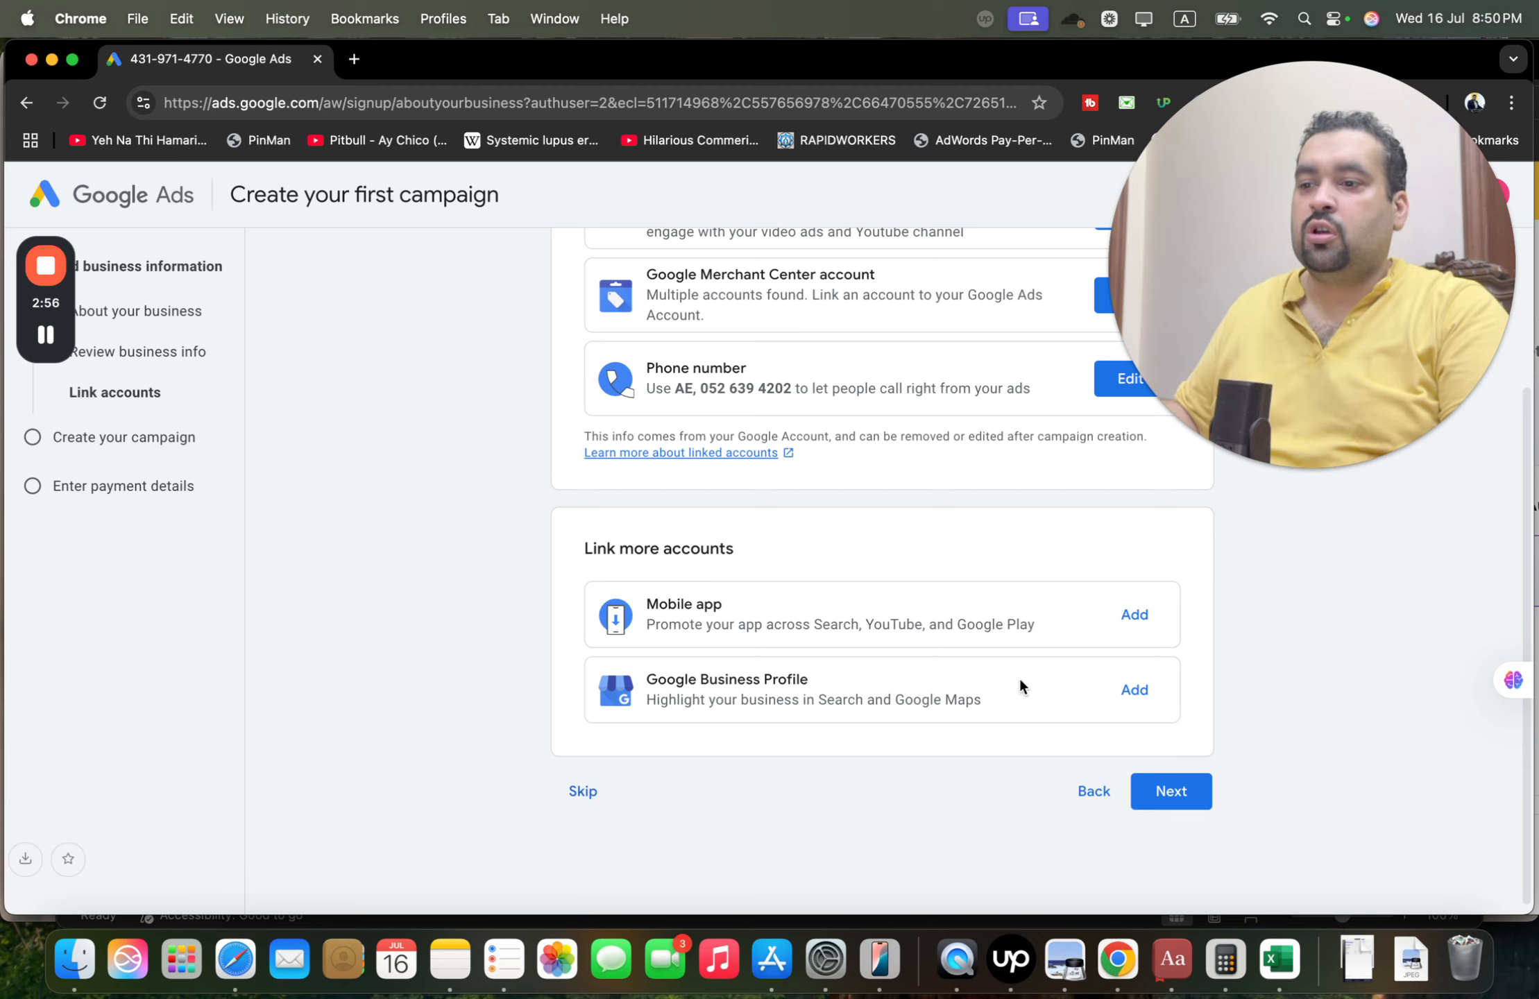
click(1172, 805)
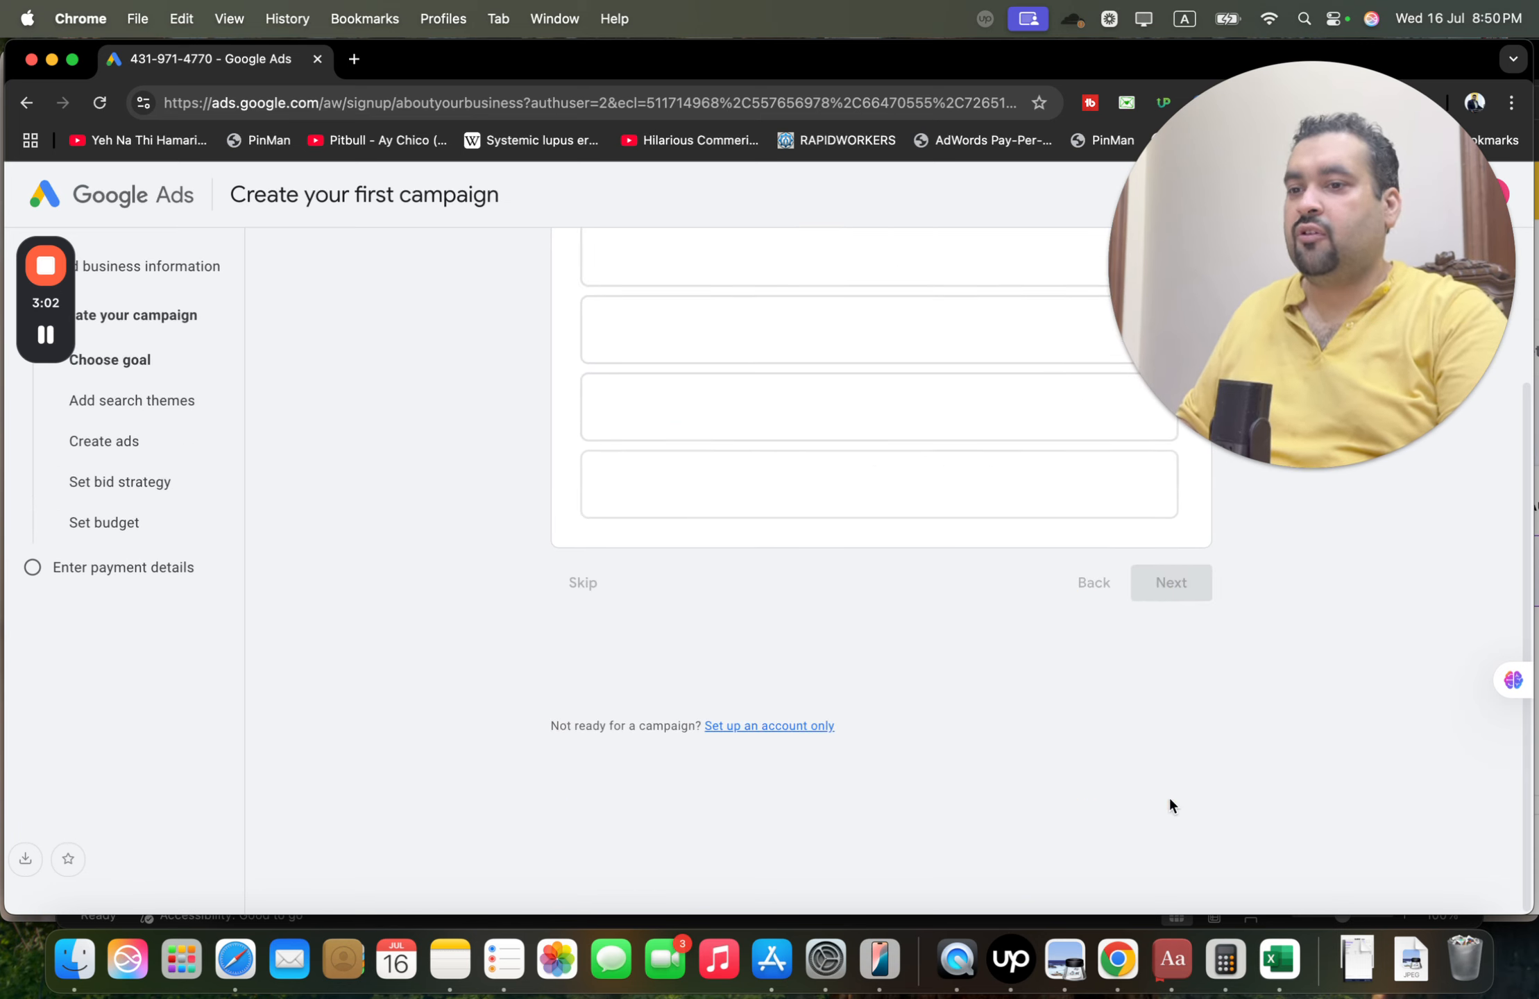
Review the full list of campaign goals, choose Phone call leads with the prefilled business phone number, and continue to search themes.
drag(1527, 561, 1520, 394)
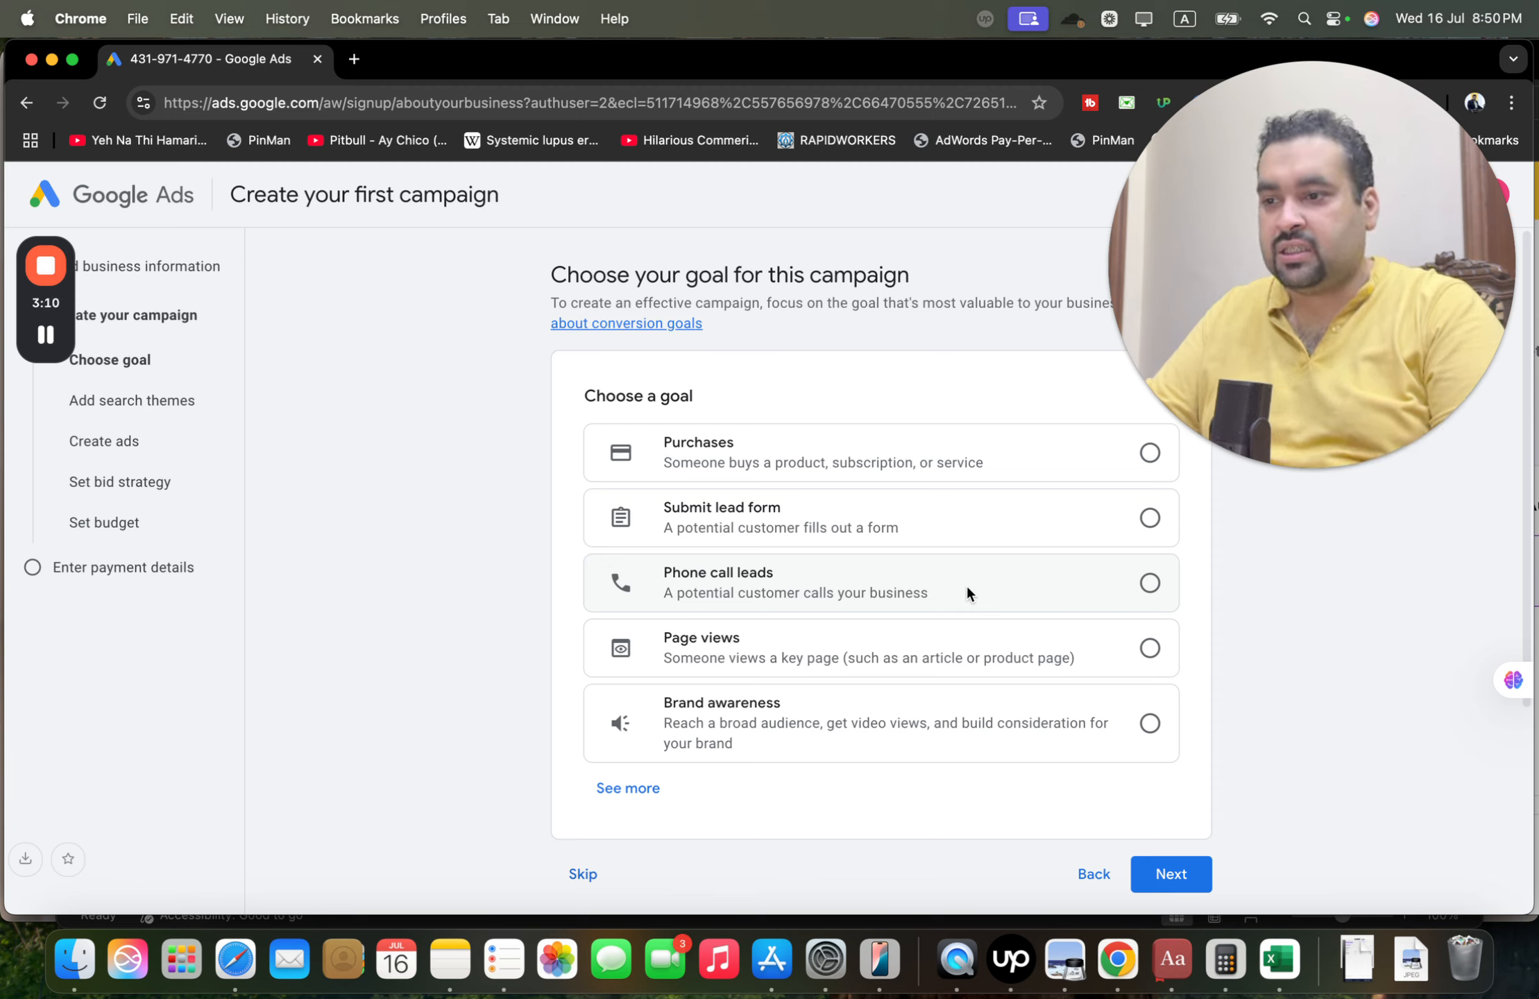
click(652, 788)
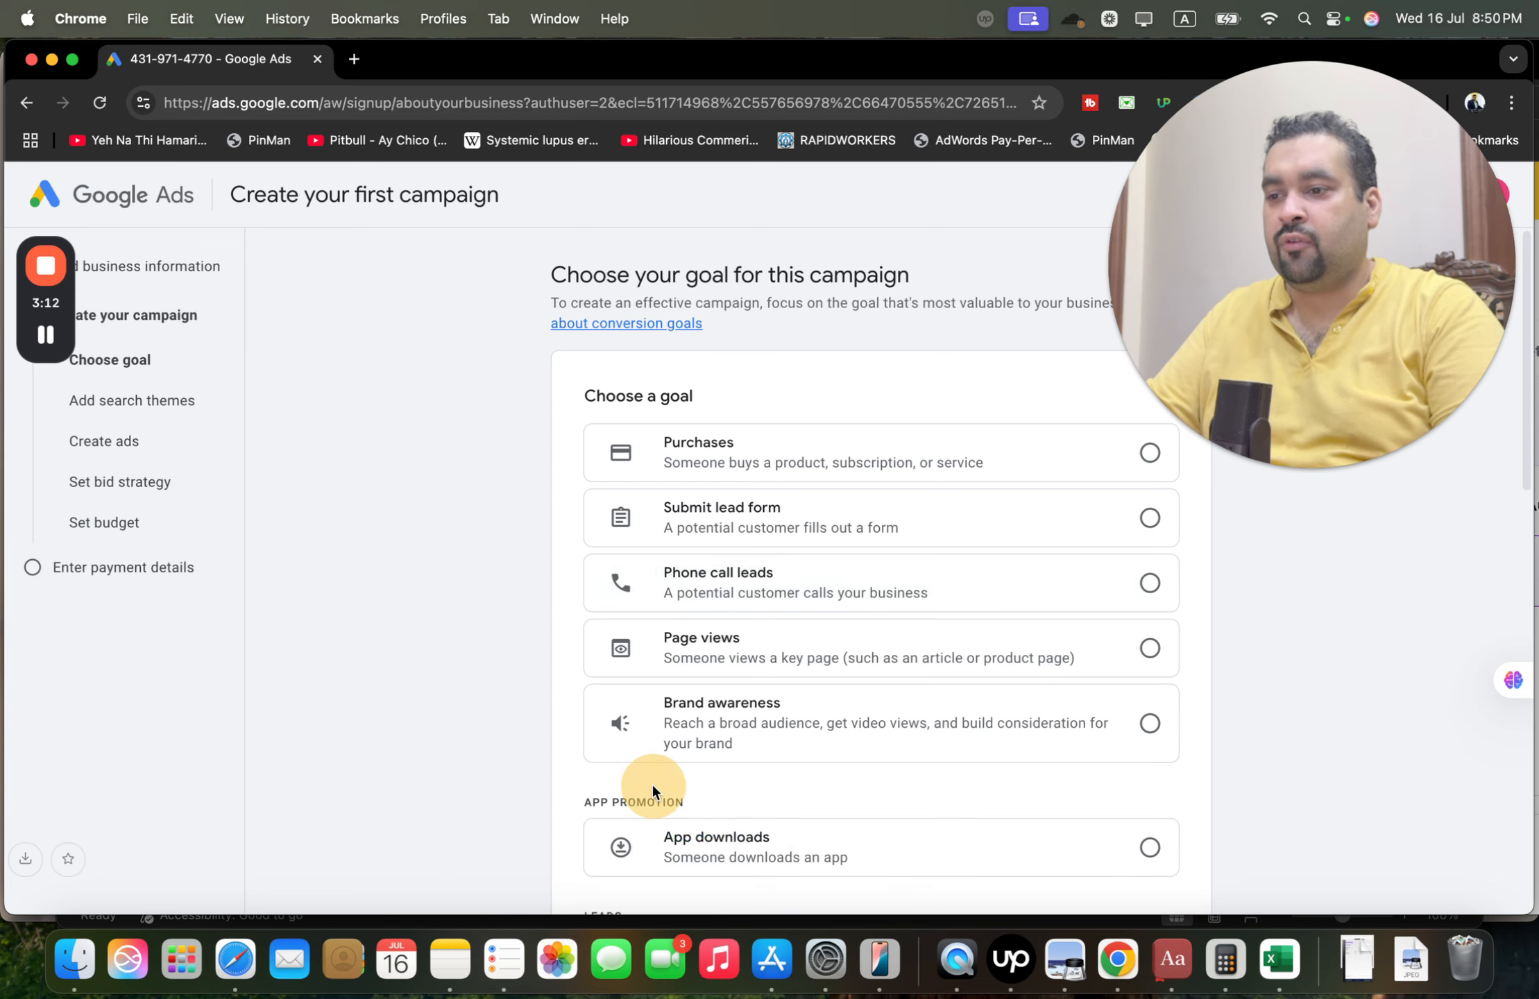
drag(1523, 479, 1474, 791)
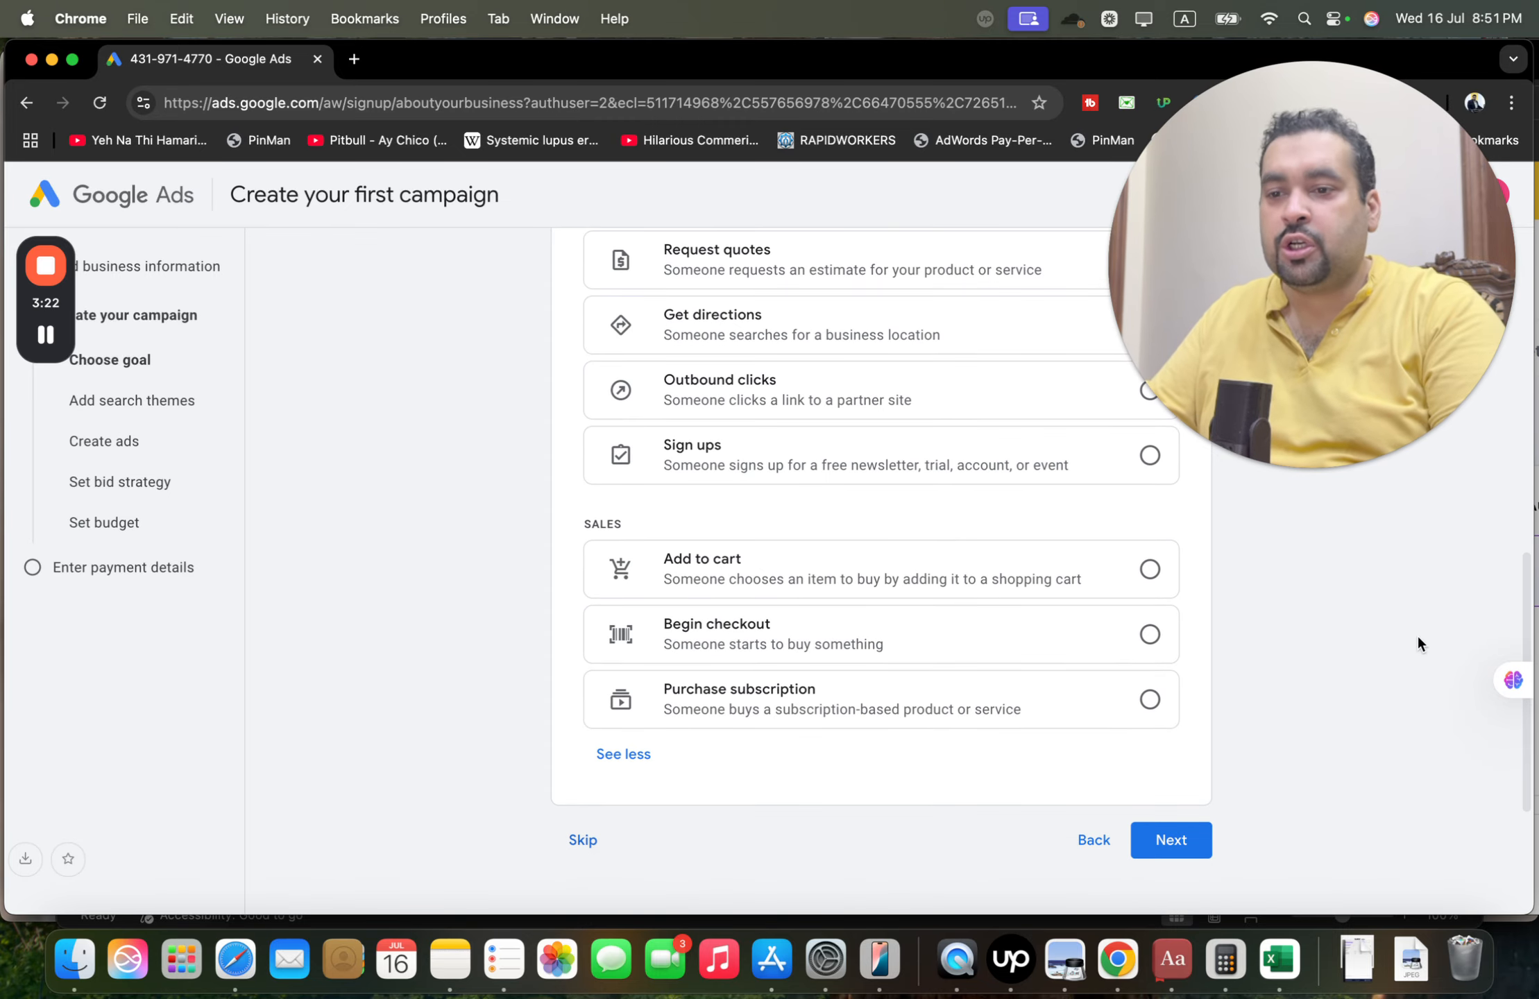
drag(1529, 602, 1521, 281)
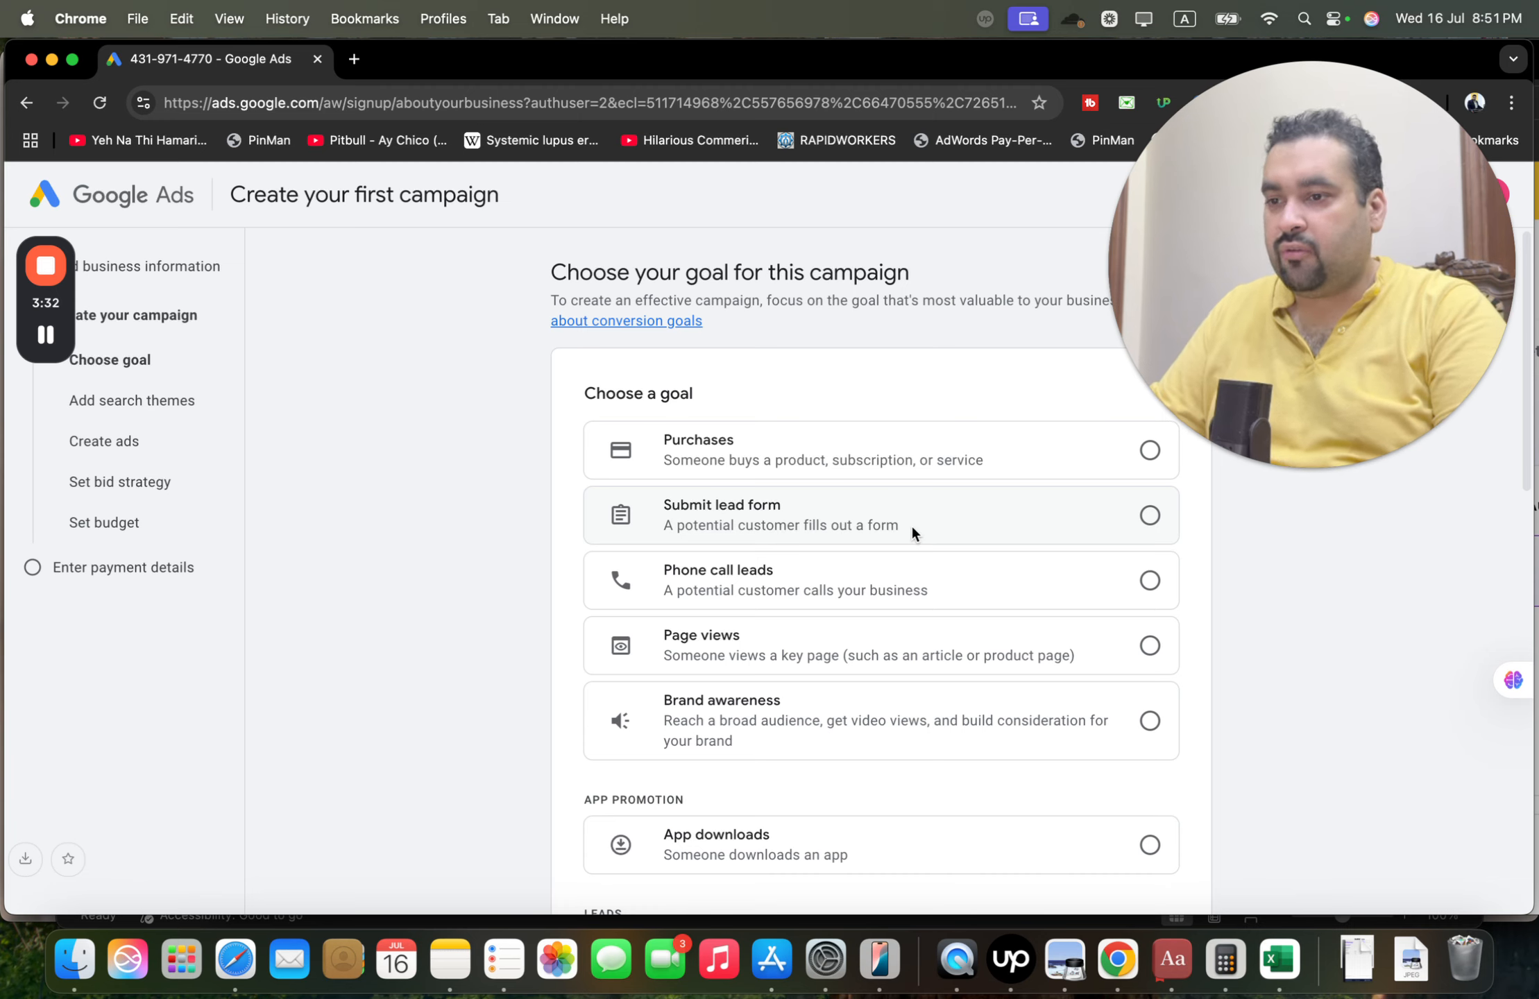
click(914, 588)
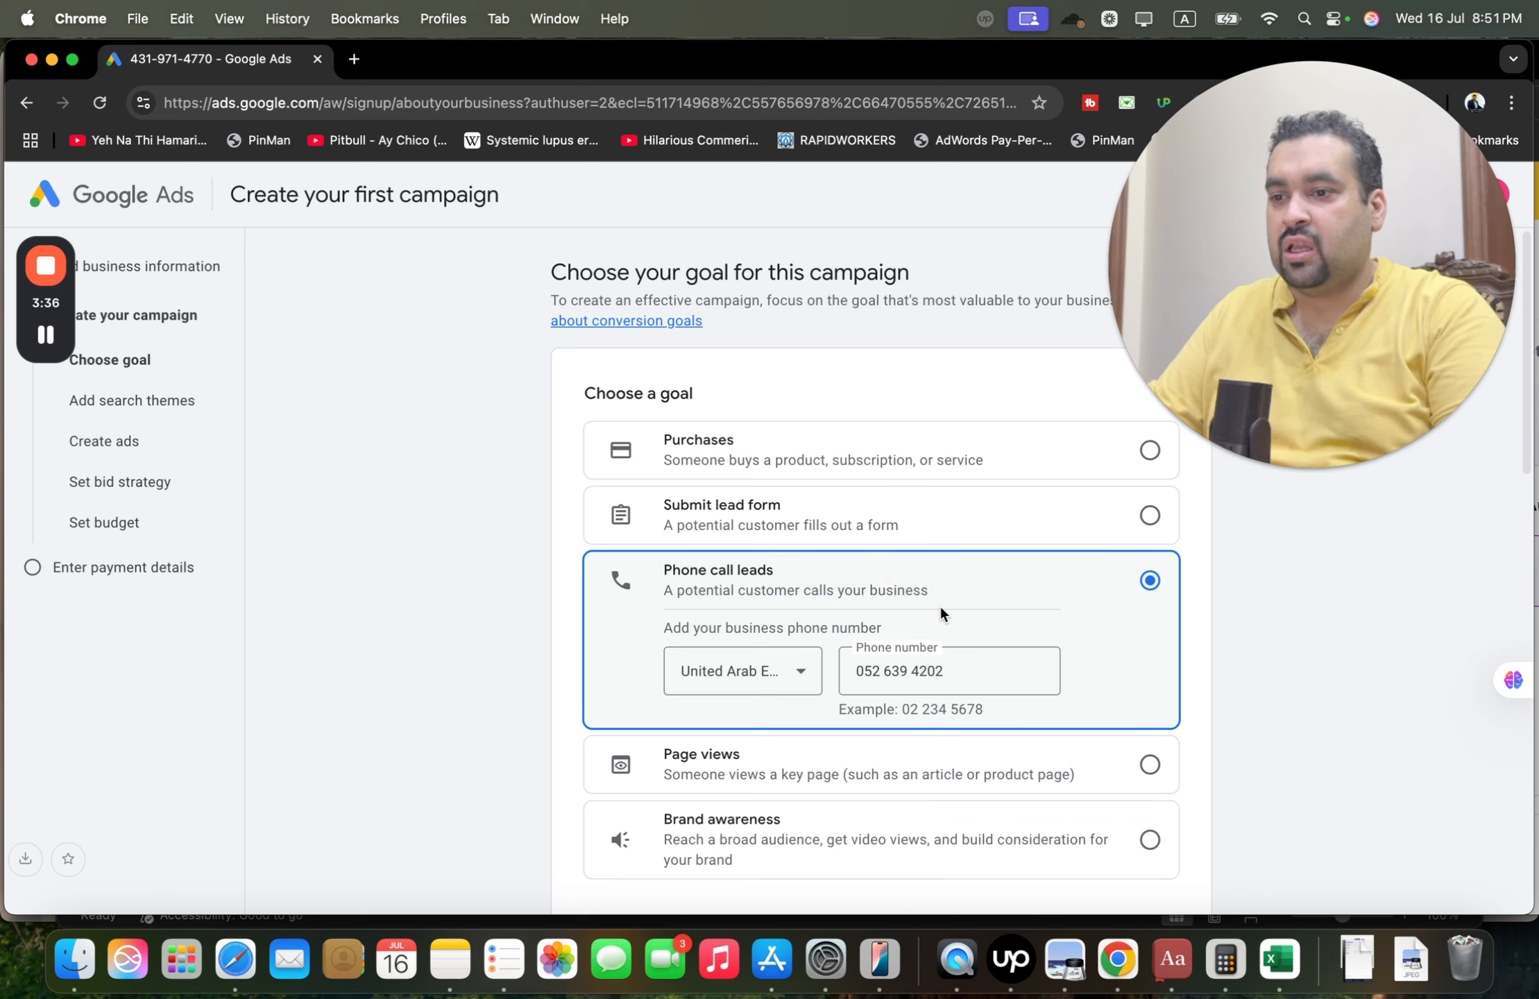
drag(1524, 472, 1467, 847)
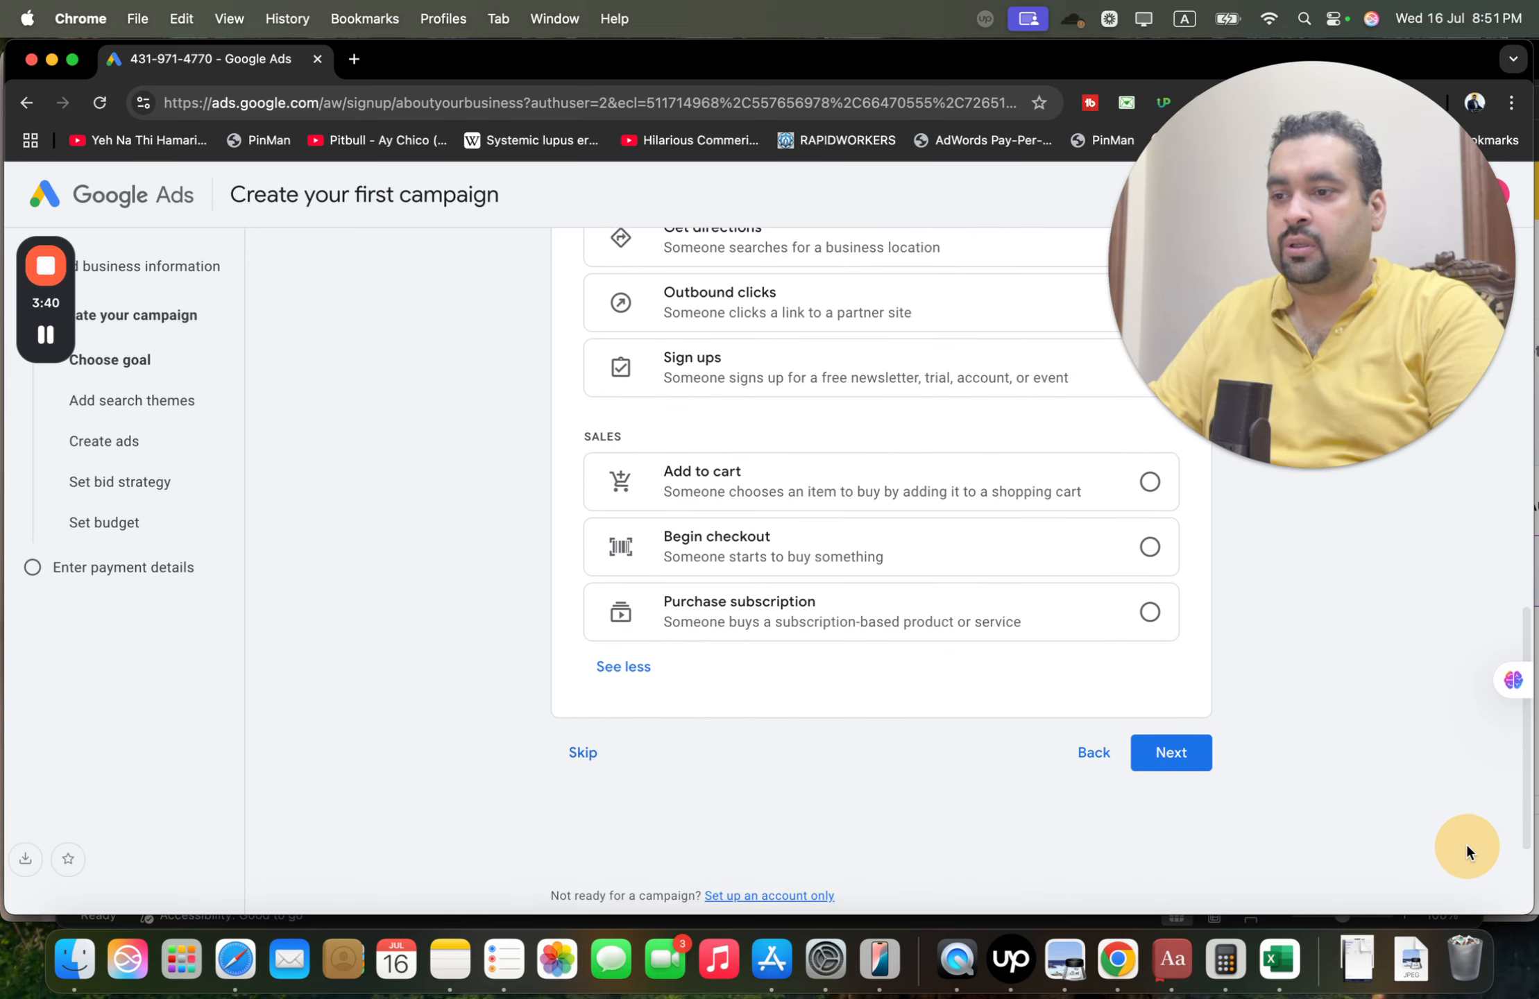
scroll(1236, 780, down, 1)
click(1171, 715)
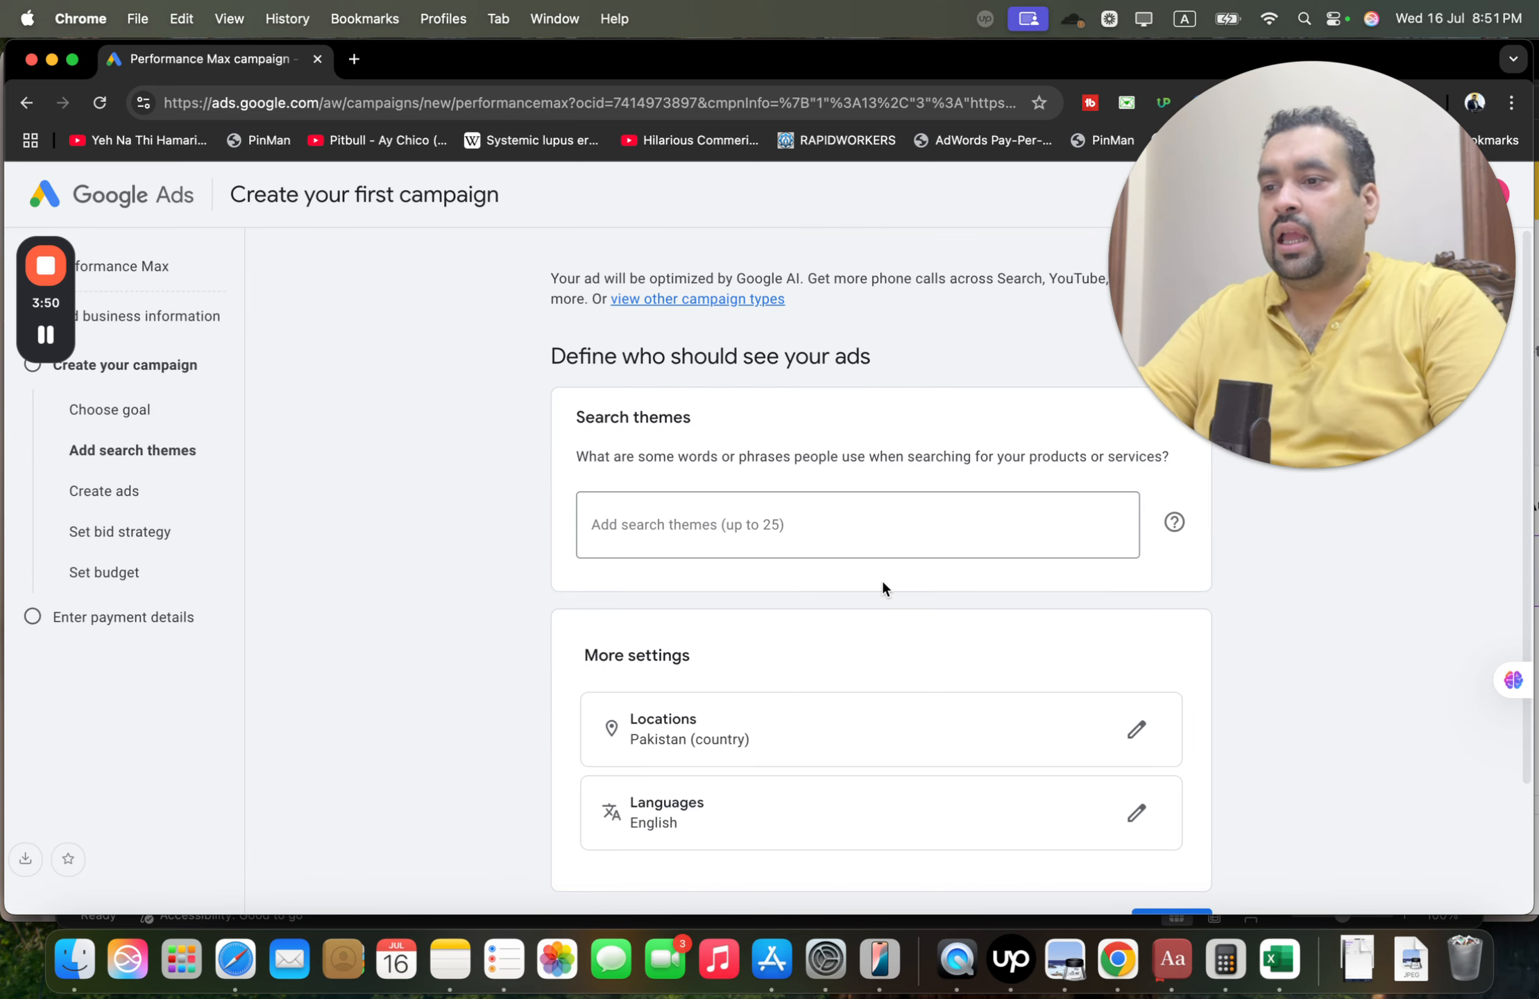
Enter "I promote digital marketing services specially Google Ads" as the campaign's search theme.
click(898, 533)
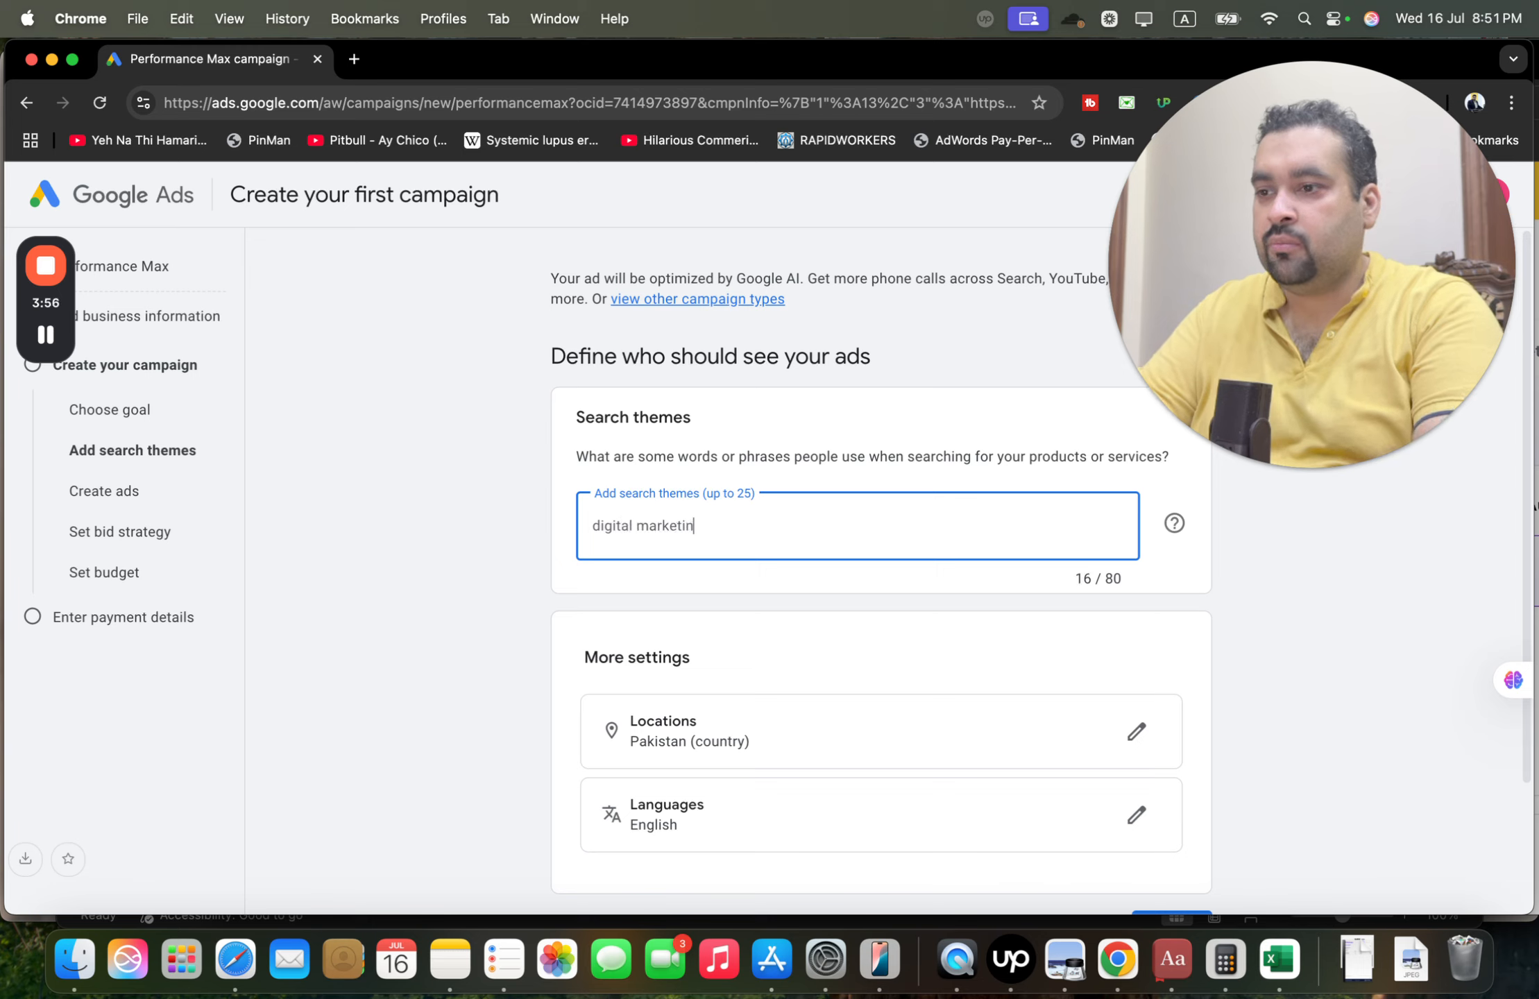
key(Tab)
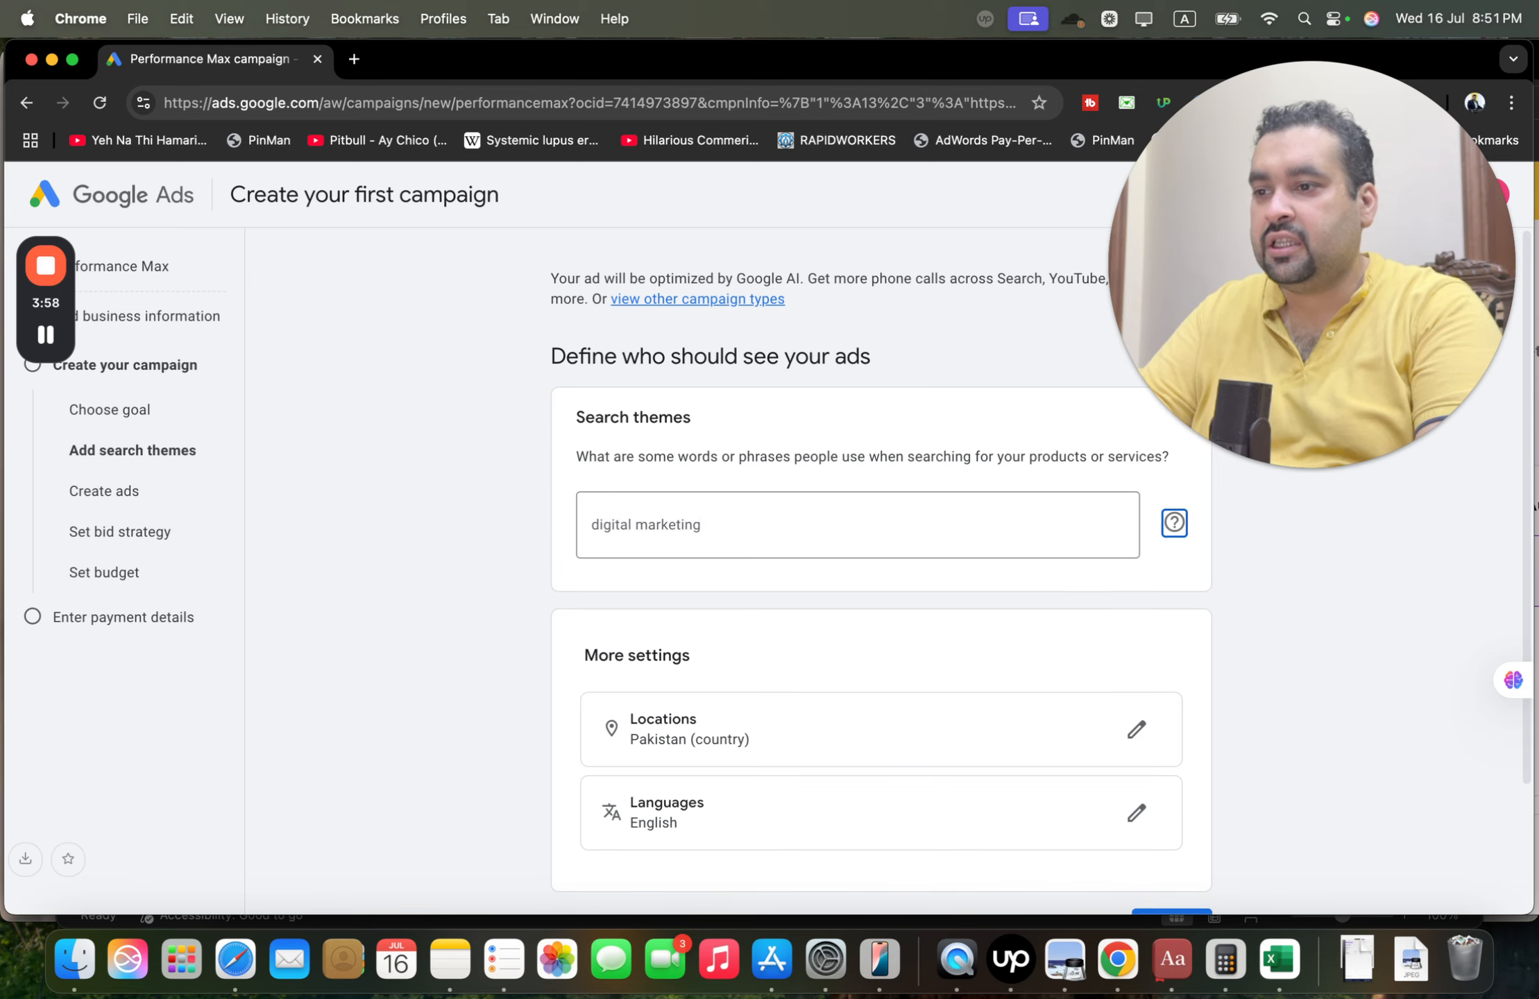
click(866, 514)
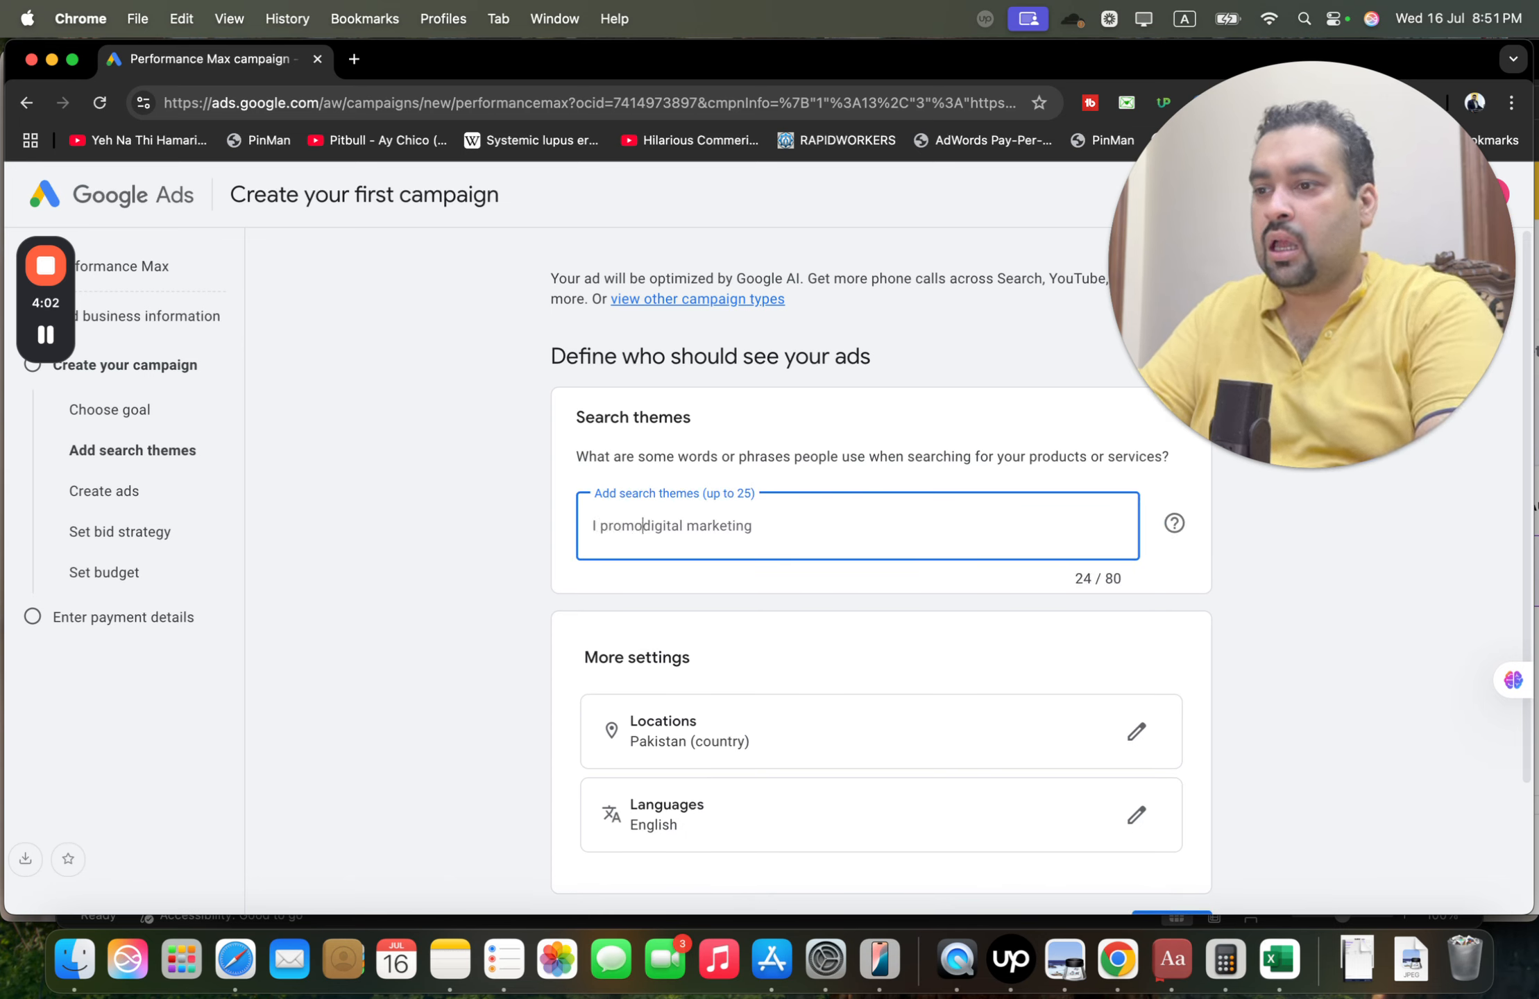
text(marketing services specially Google)
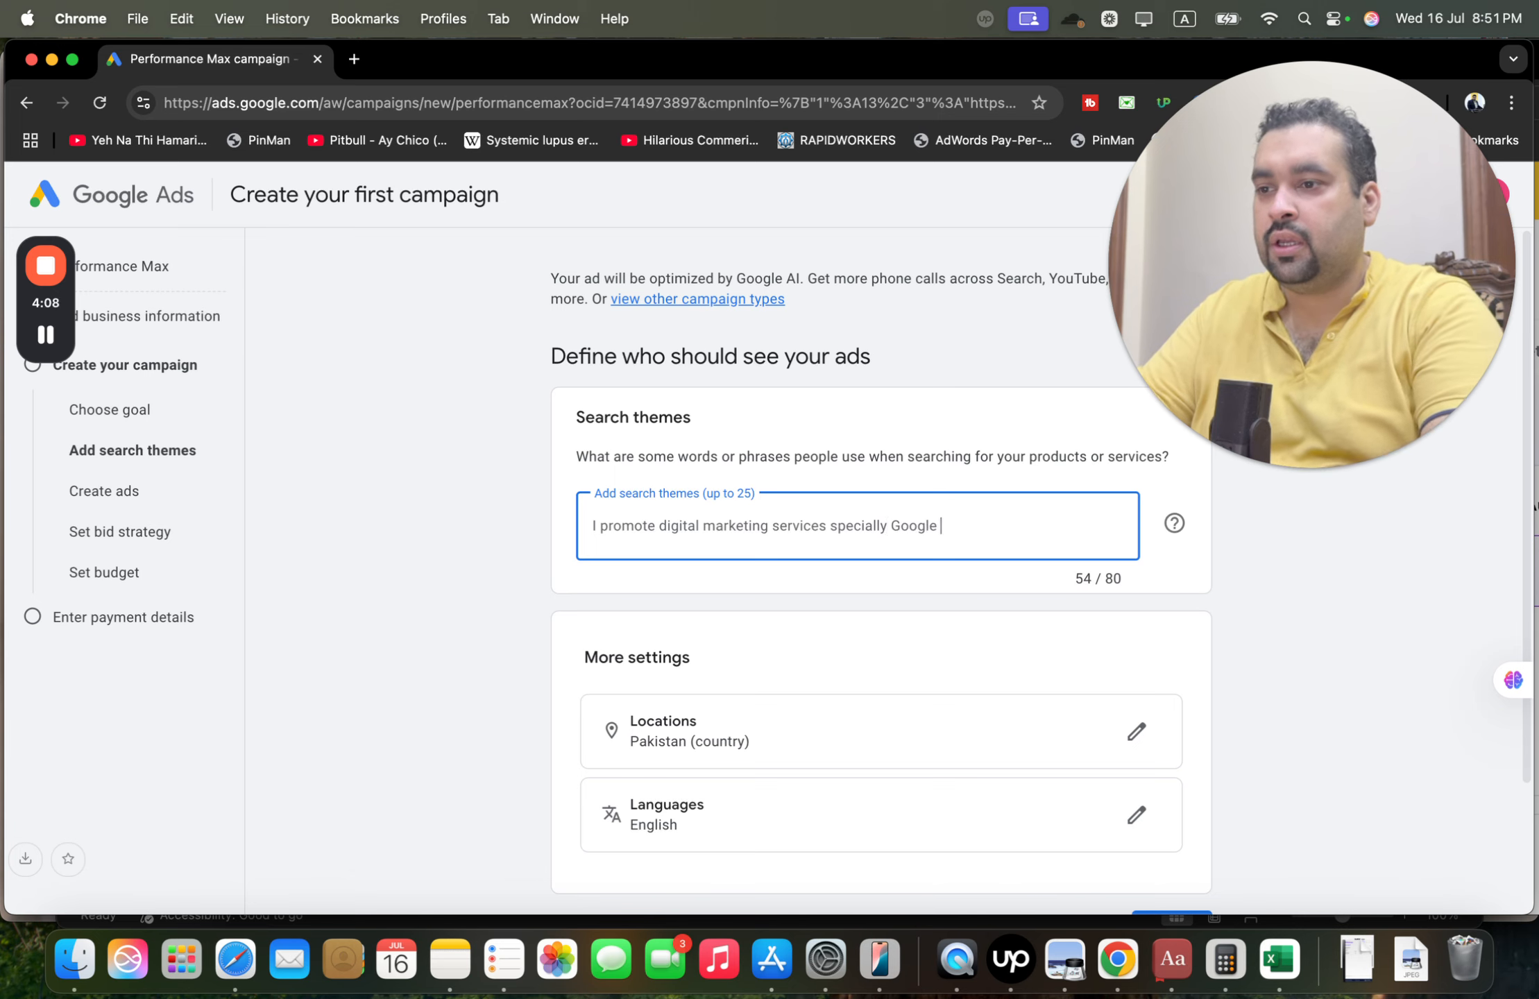
click(1409, 647)
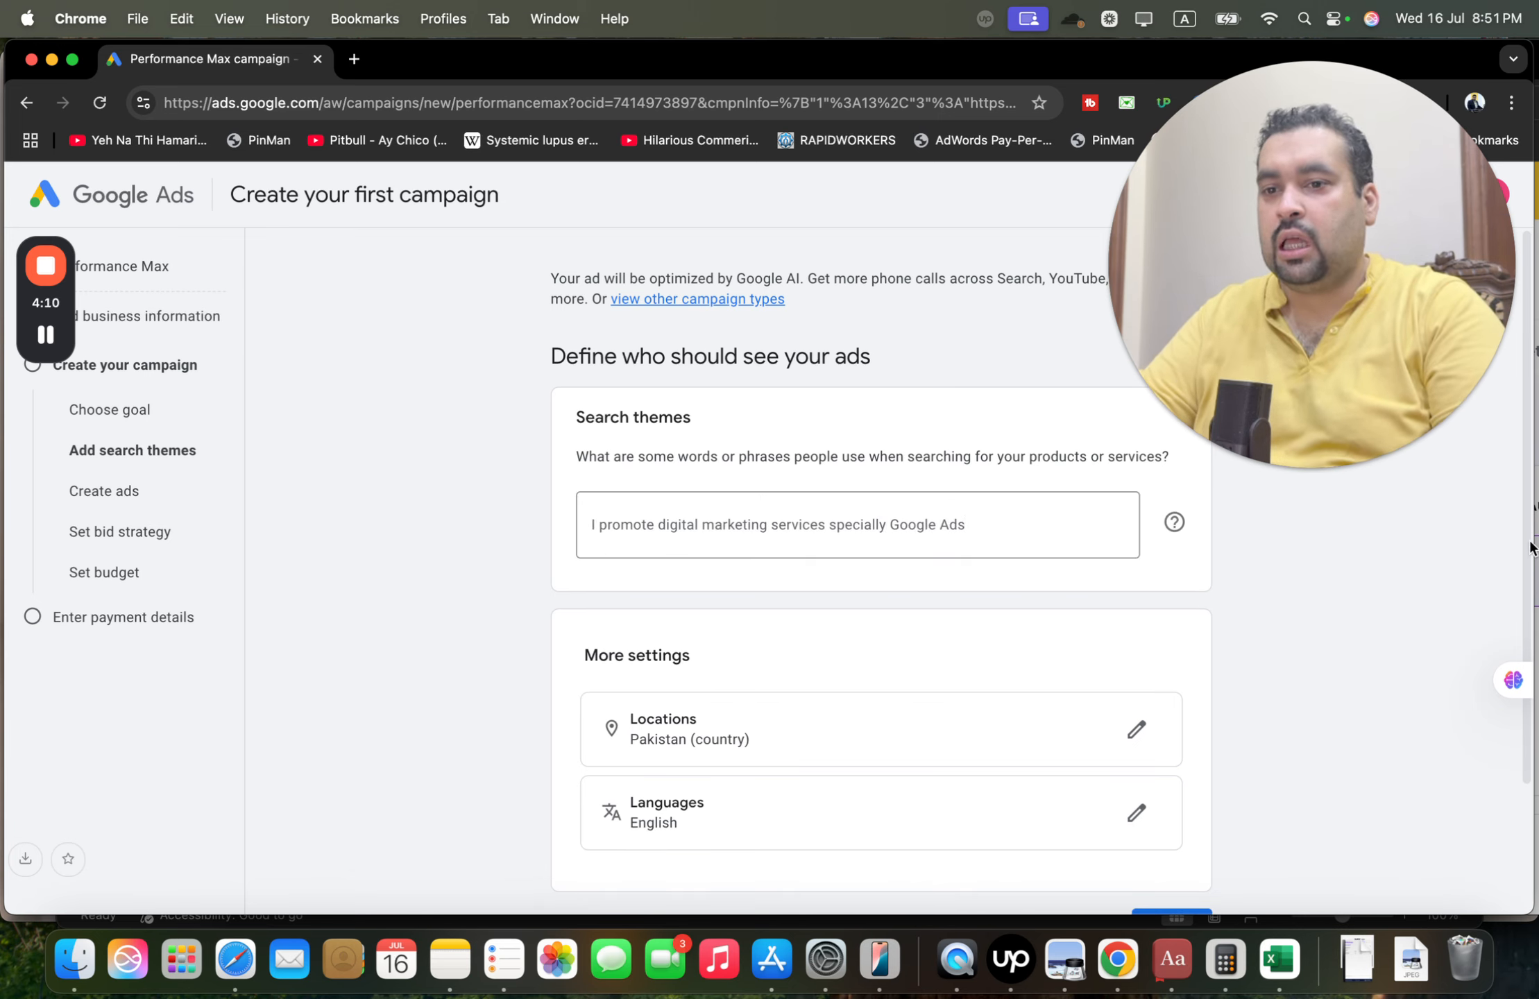
Set the campaign's target locations to All countries and territories.
scroll(1520, 611, down, 3)
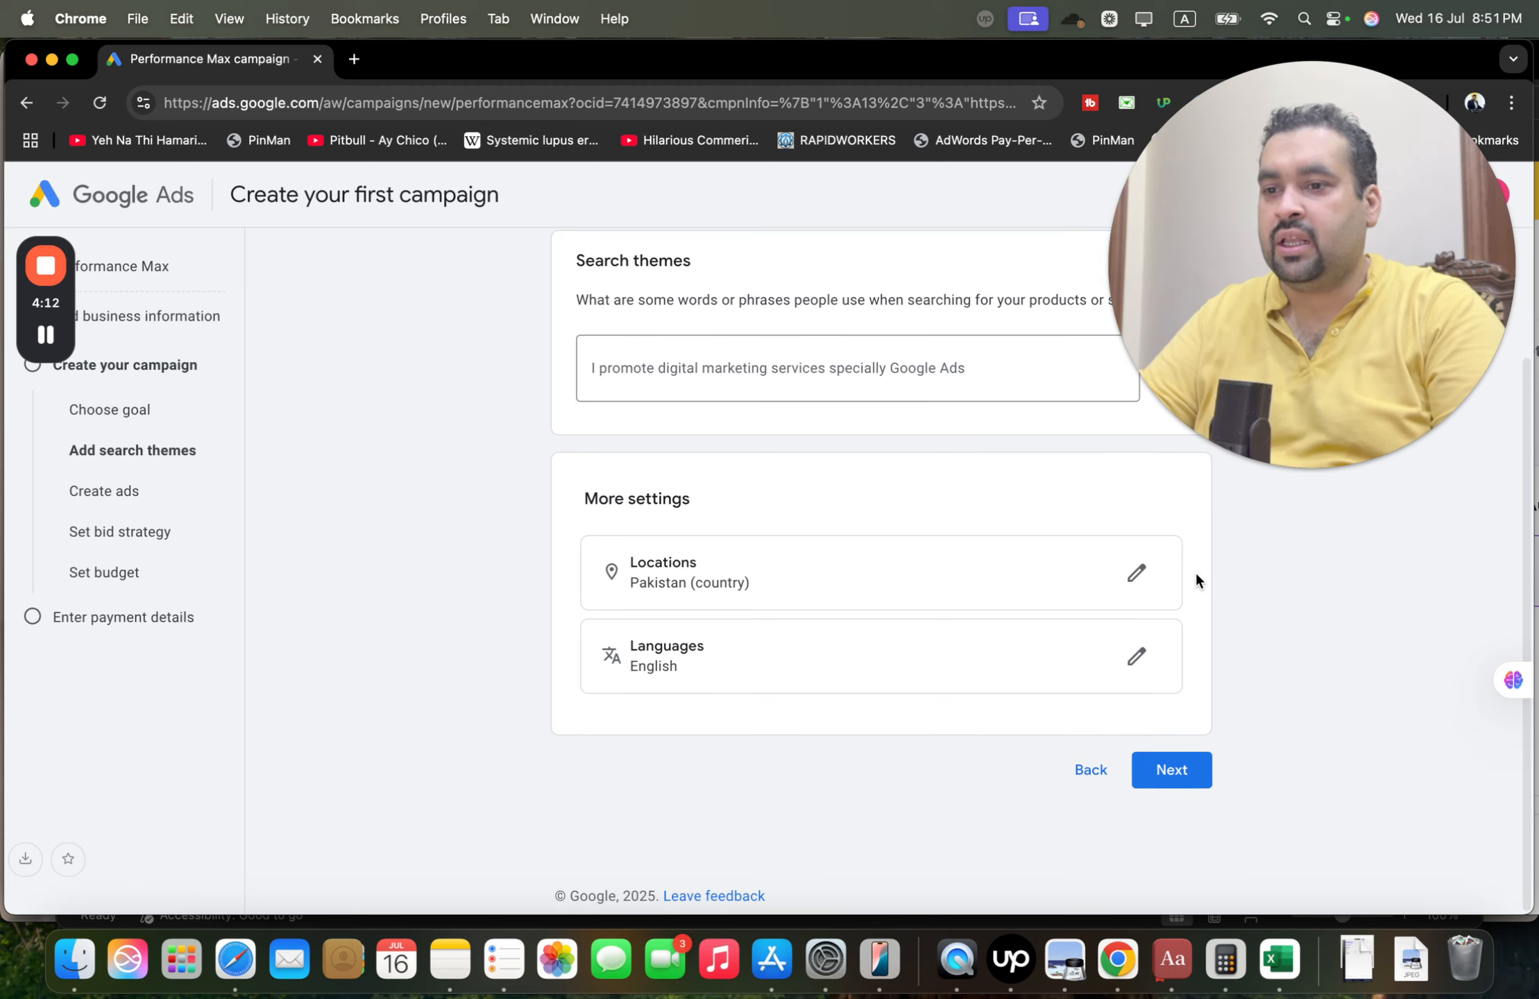
click(1138, 573)
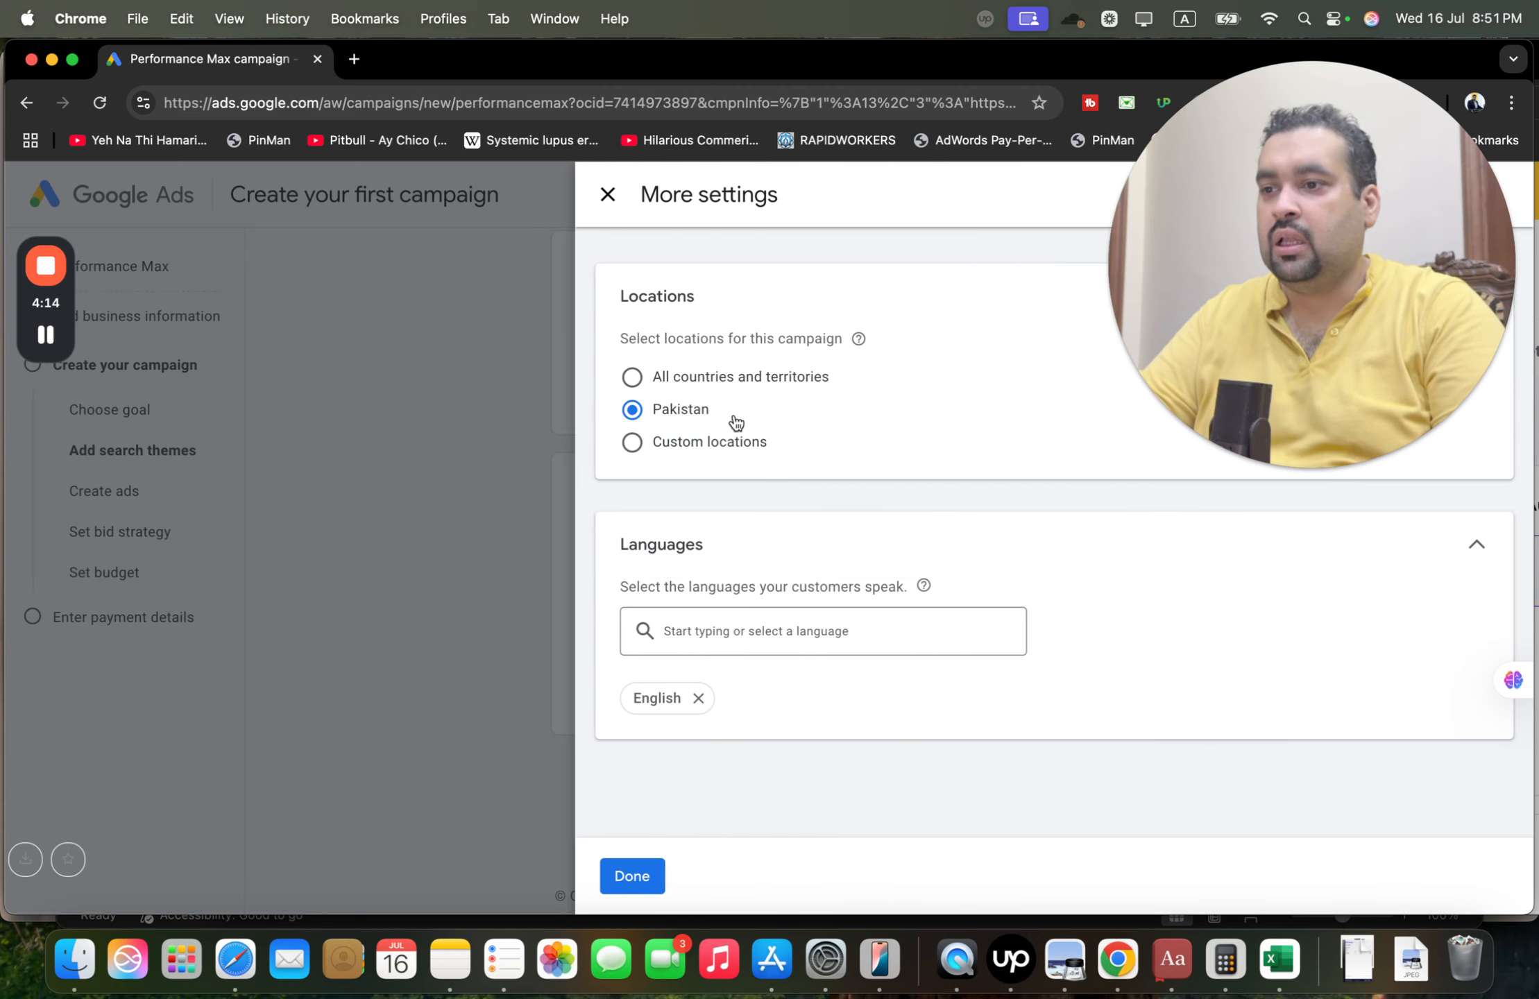
click(722, 455)
click(711, 378)
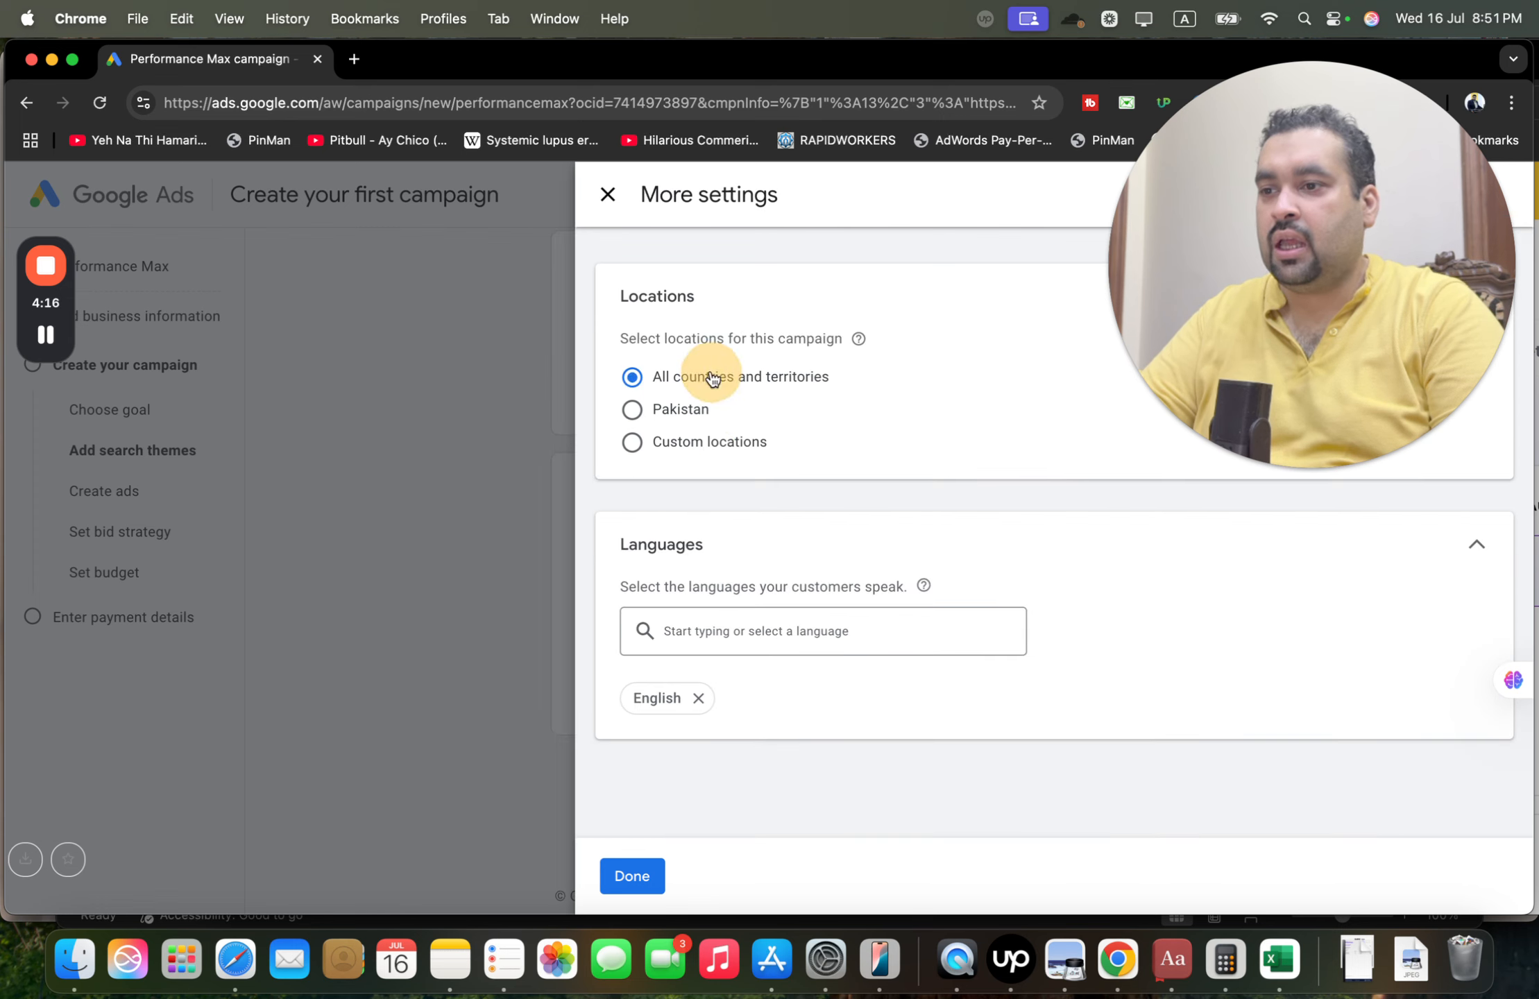
click(632, 877)
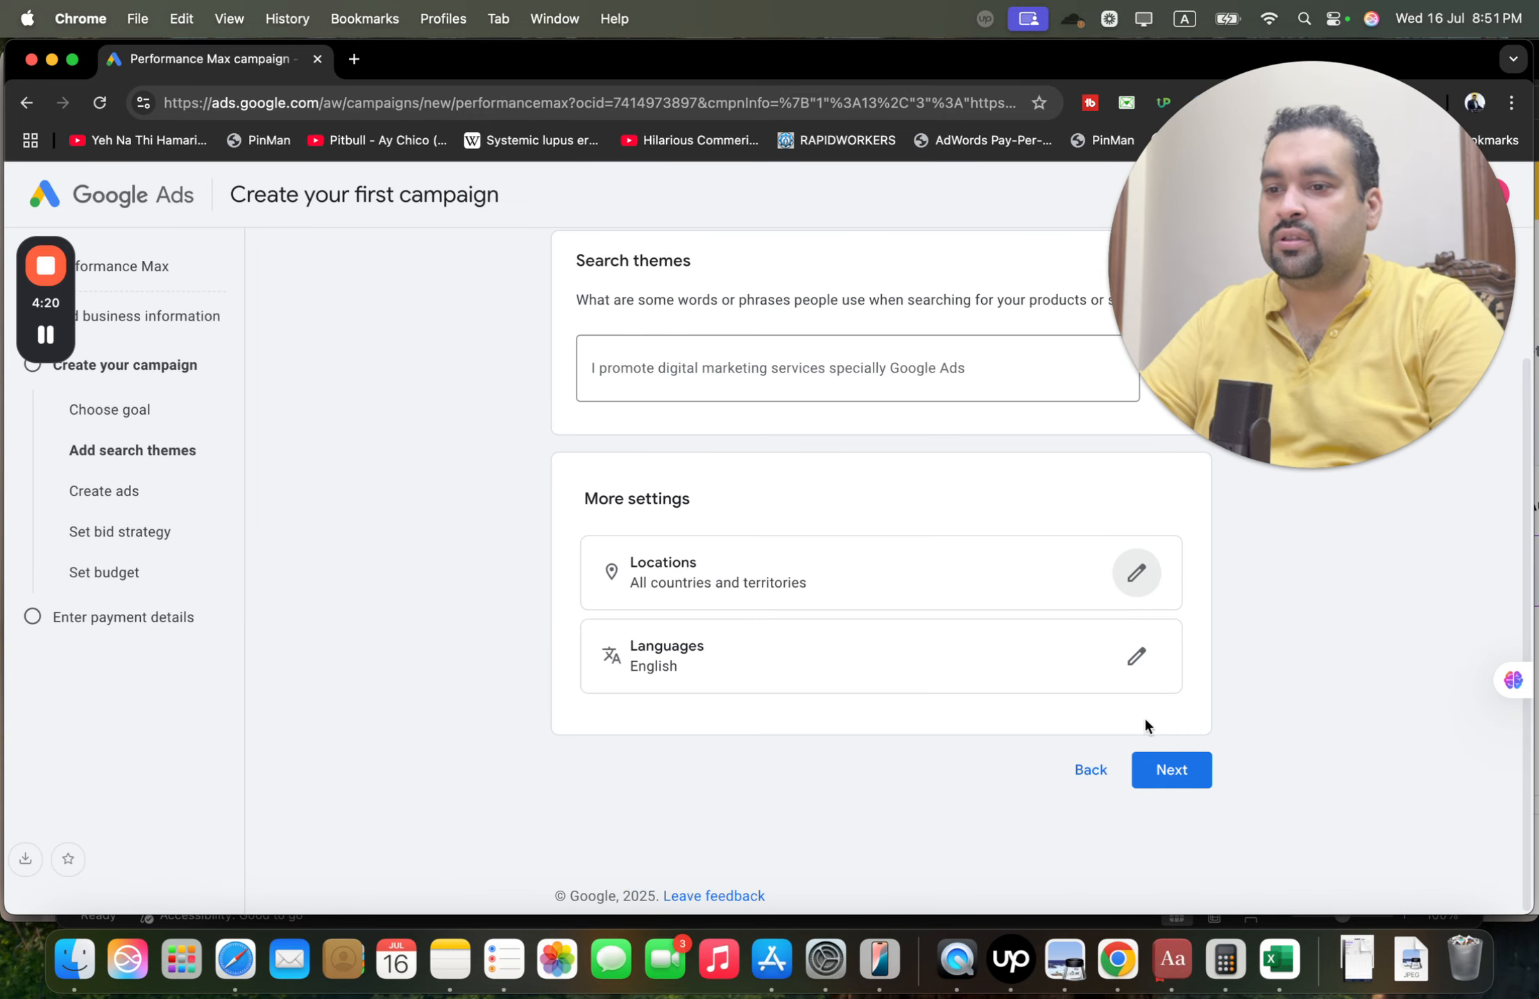
Try out Danish, Czech and Croatian as campaign languages and restore English as the only language.
click(1121, 655)
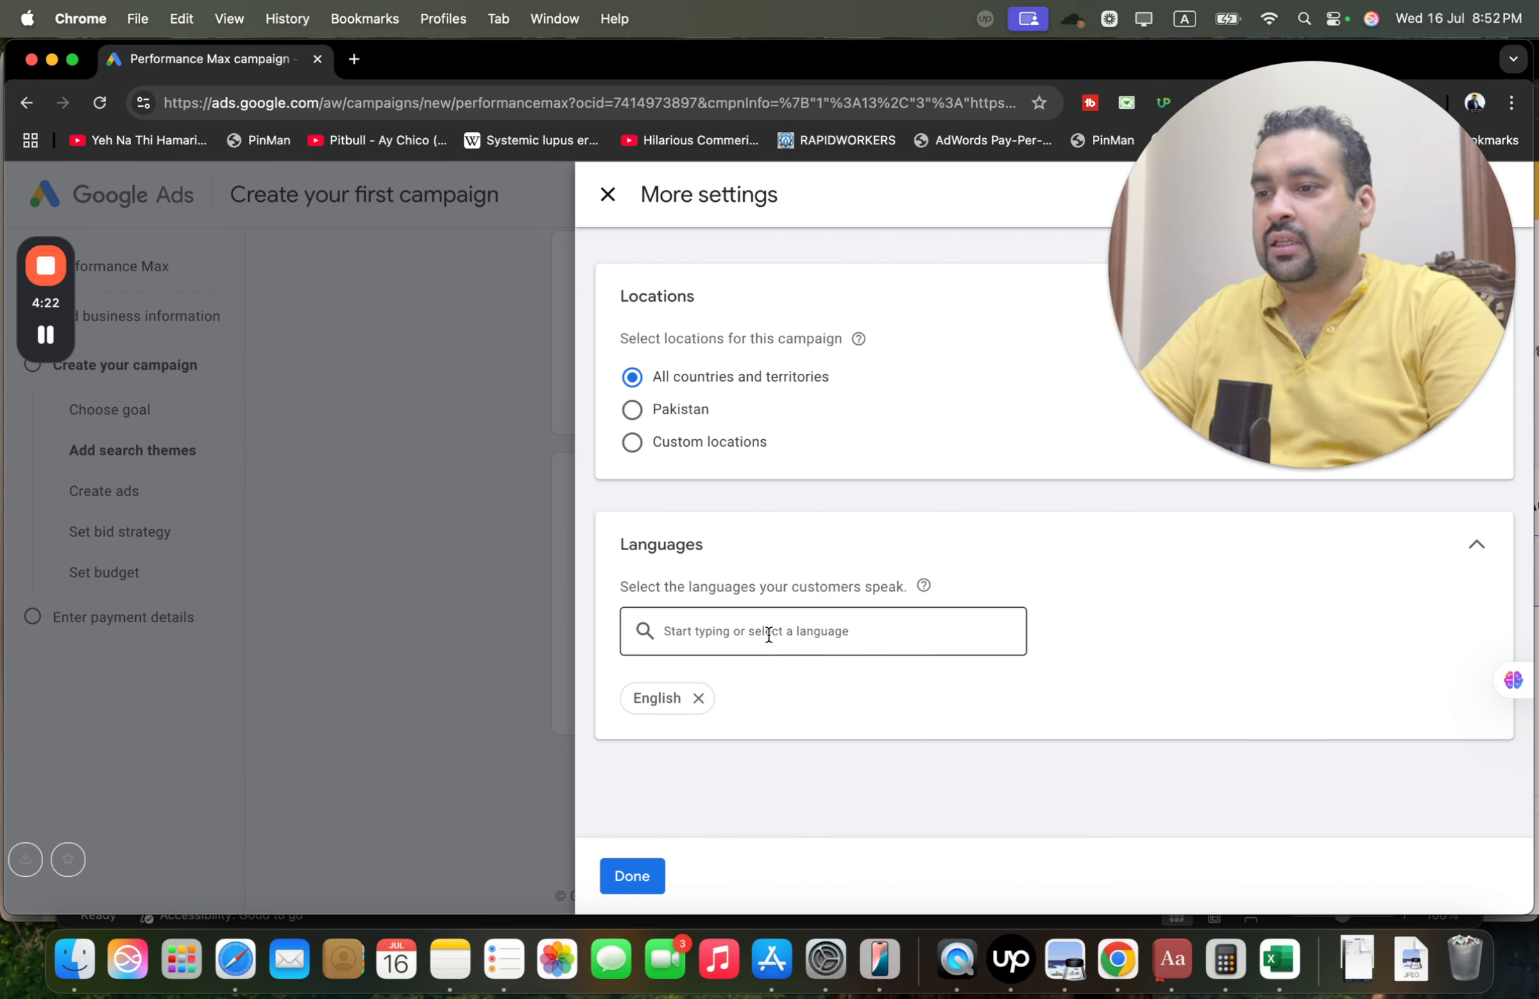
click(770, 631)
click(722, 485)
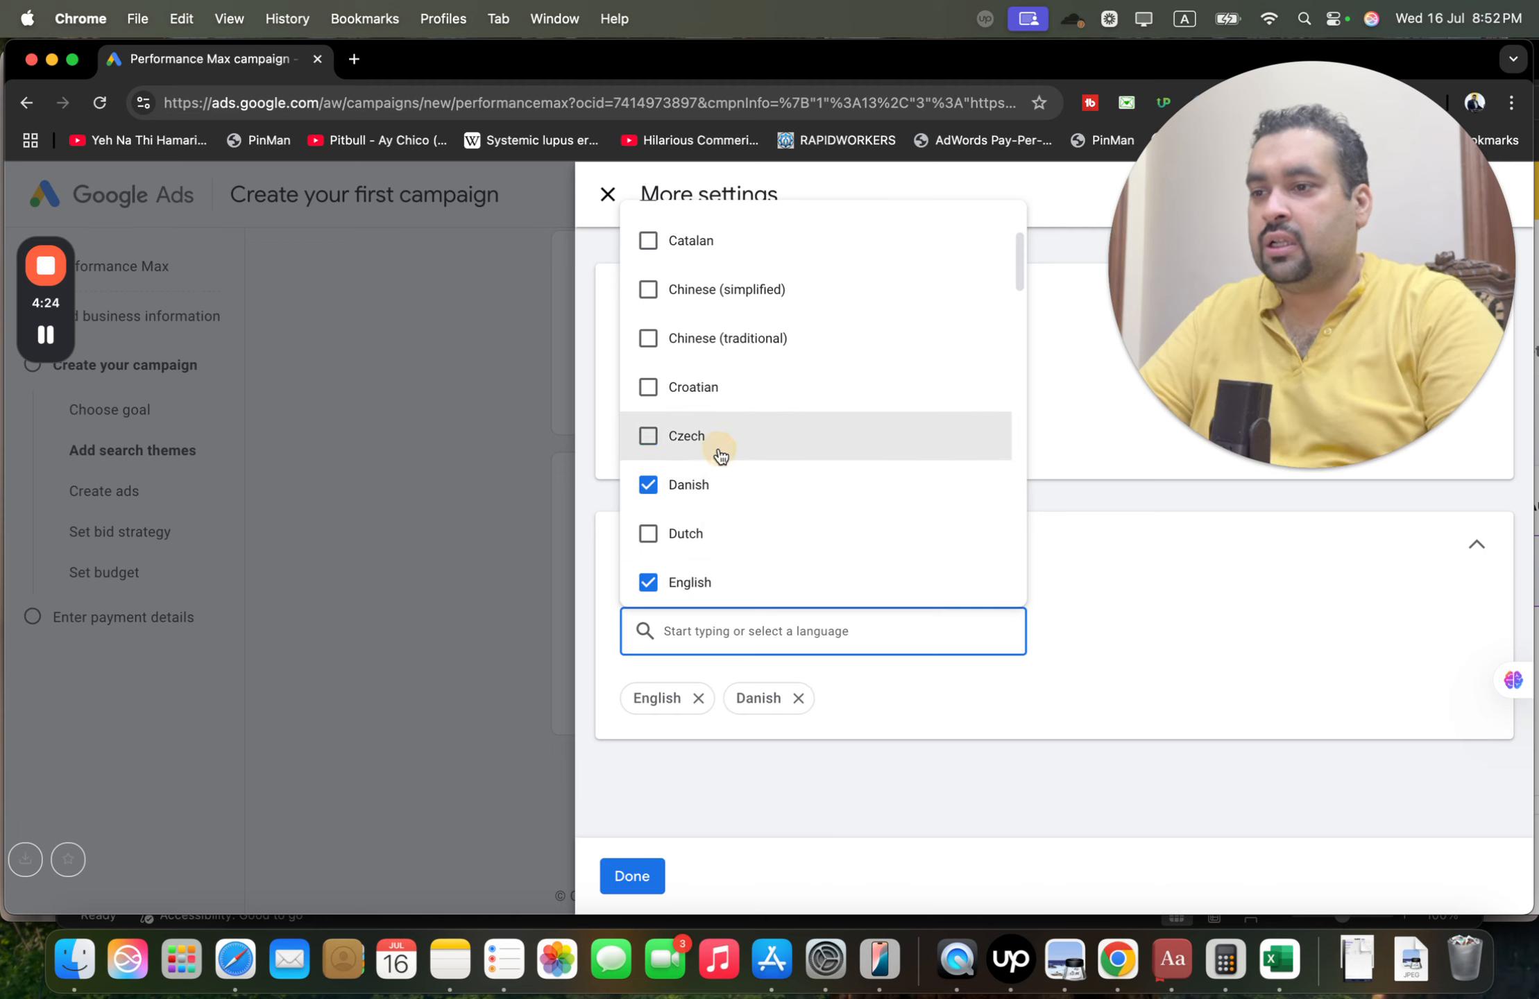
click(715, 437)
click(719, 387)
click(672, 582)
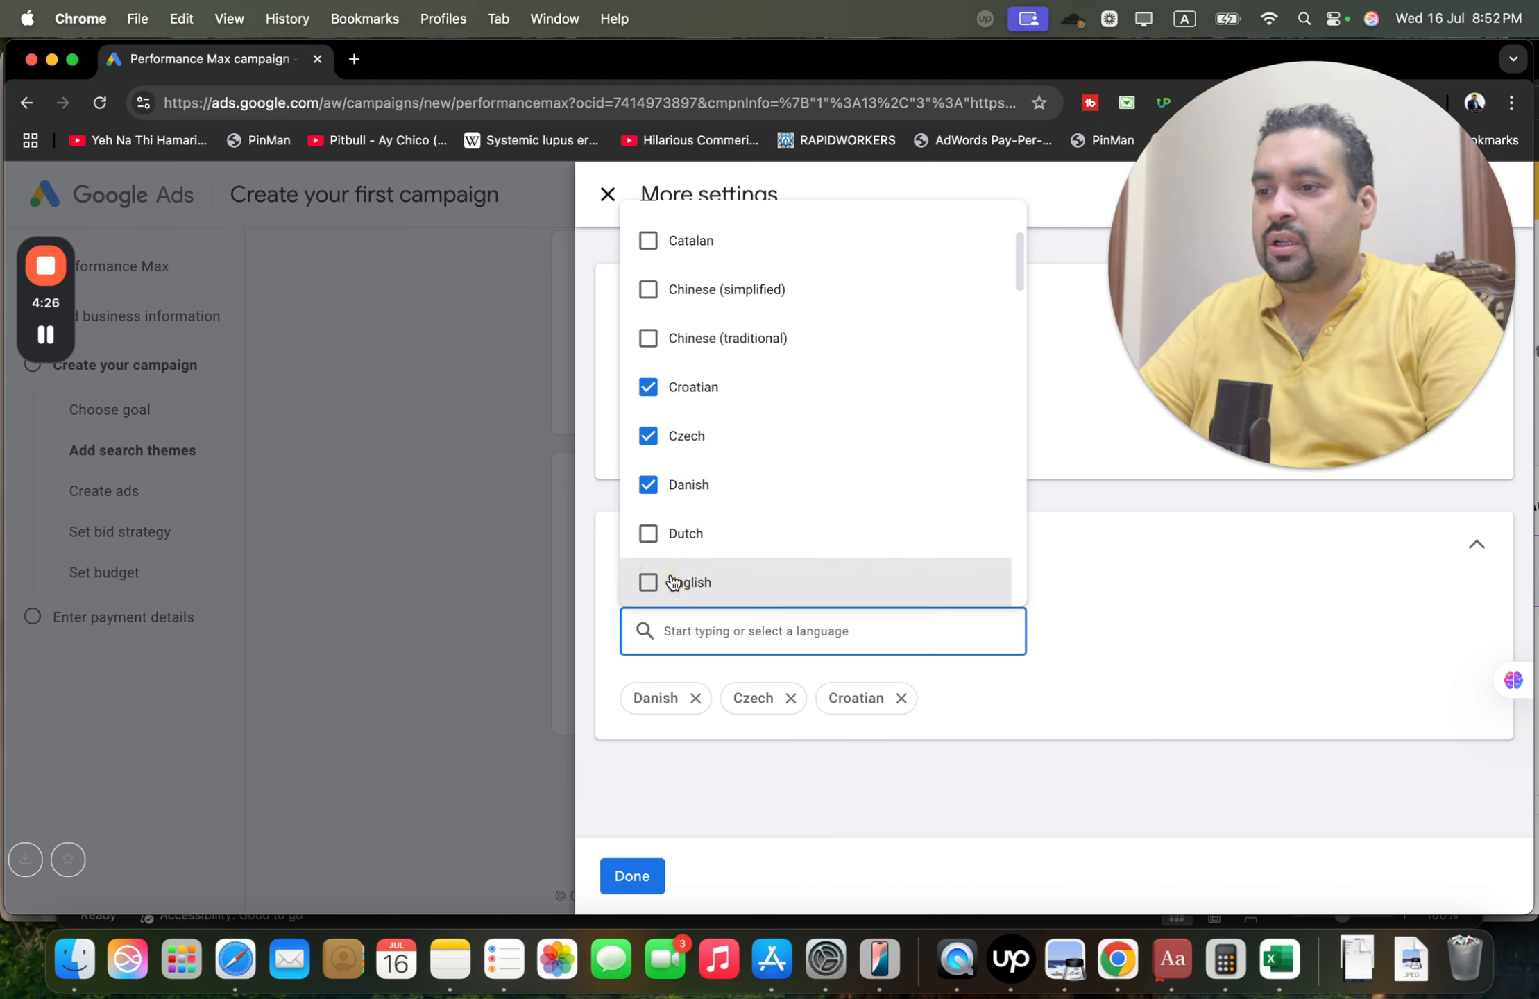
click(672, 582)
click(674, 485)
click(677, 438)
click(684, 380)
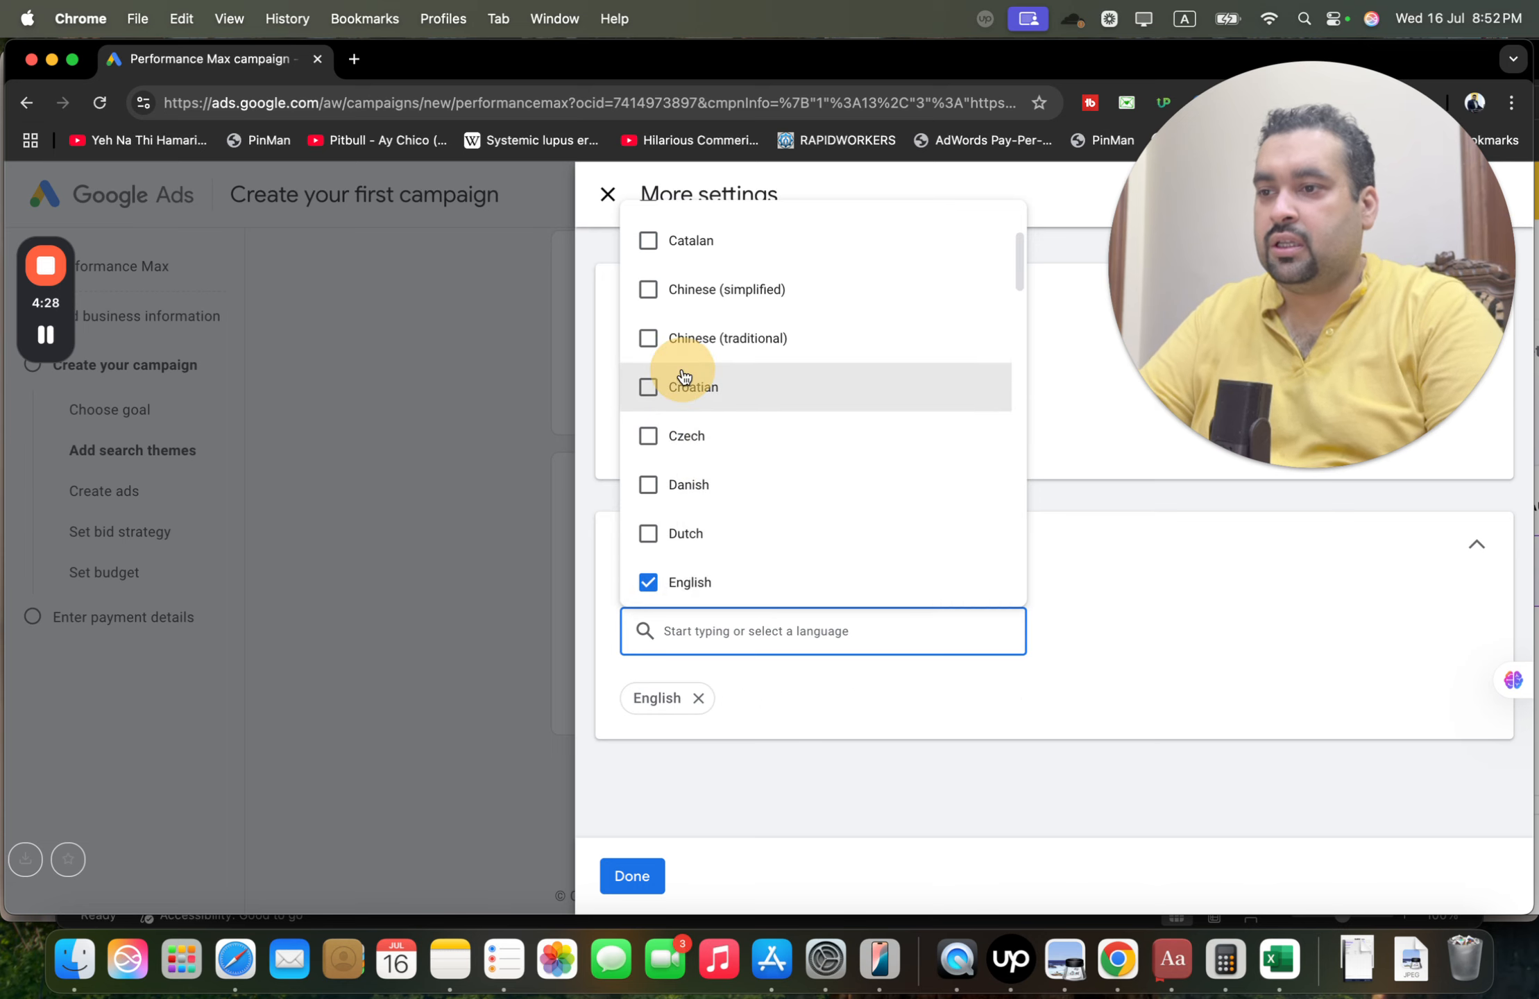
click(628, 875)
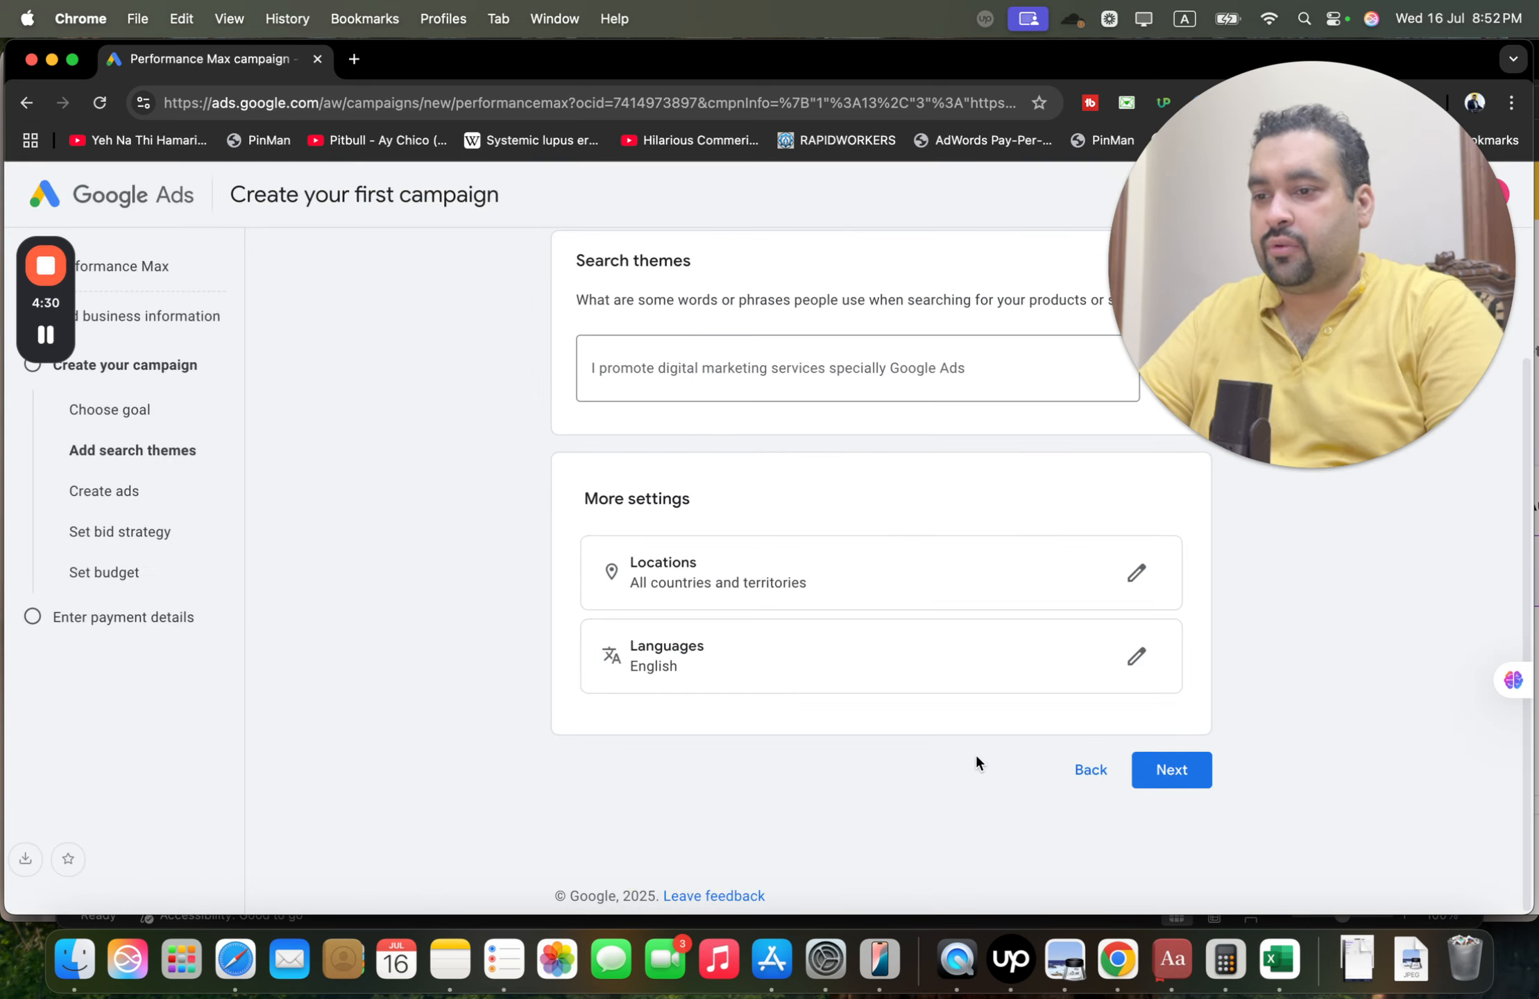
Continue to ad creation, review the suggested headlines, descriptions, sitelinks and ad preview, and try to proceed without images or logos.
click(1193, 778)
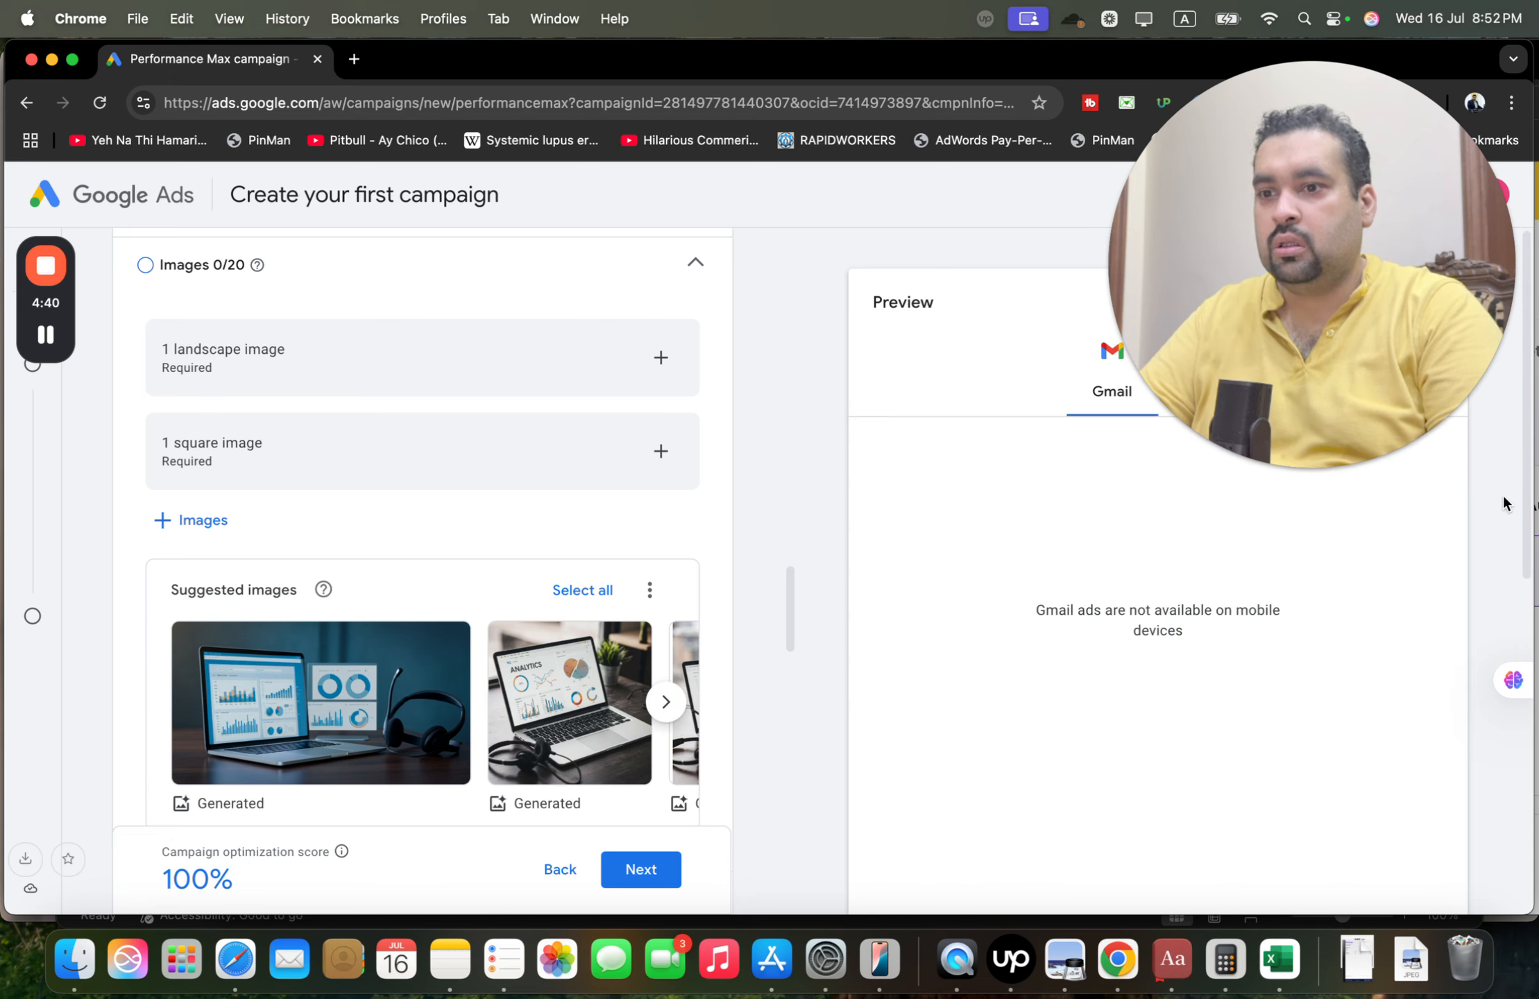
drag(1312, 298, 1263, 267)
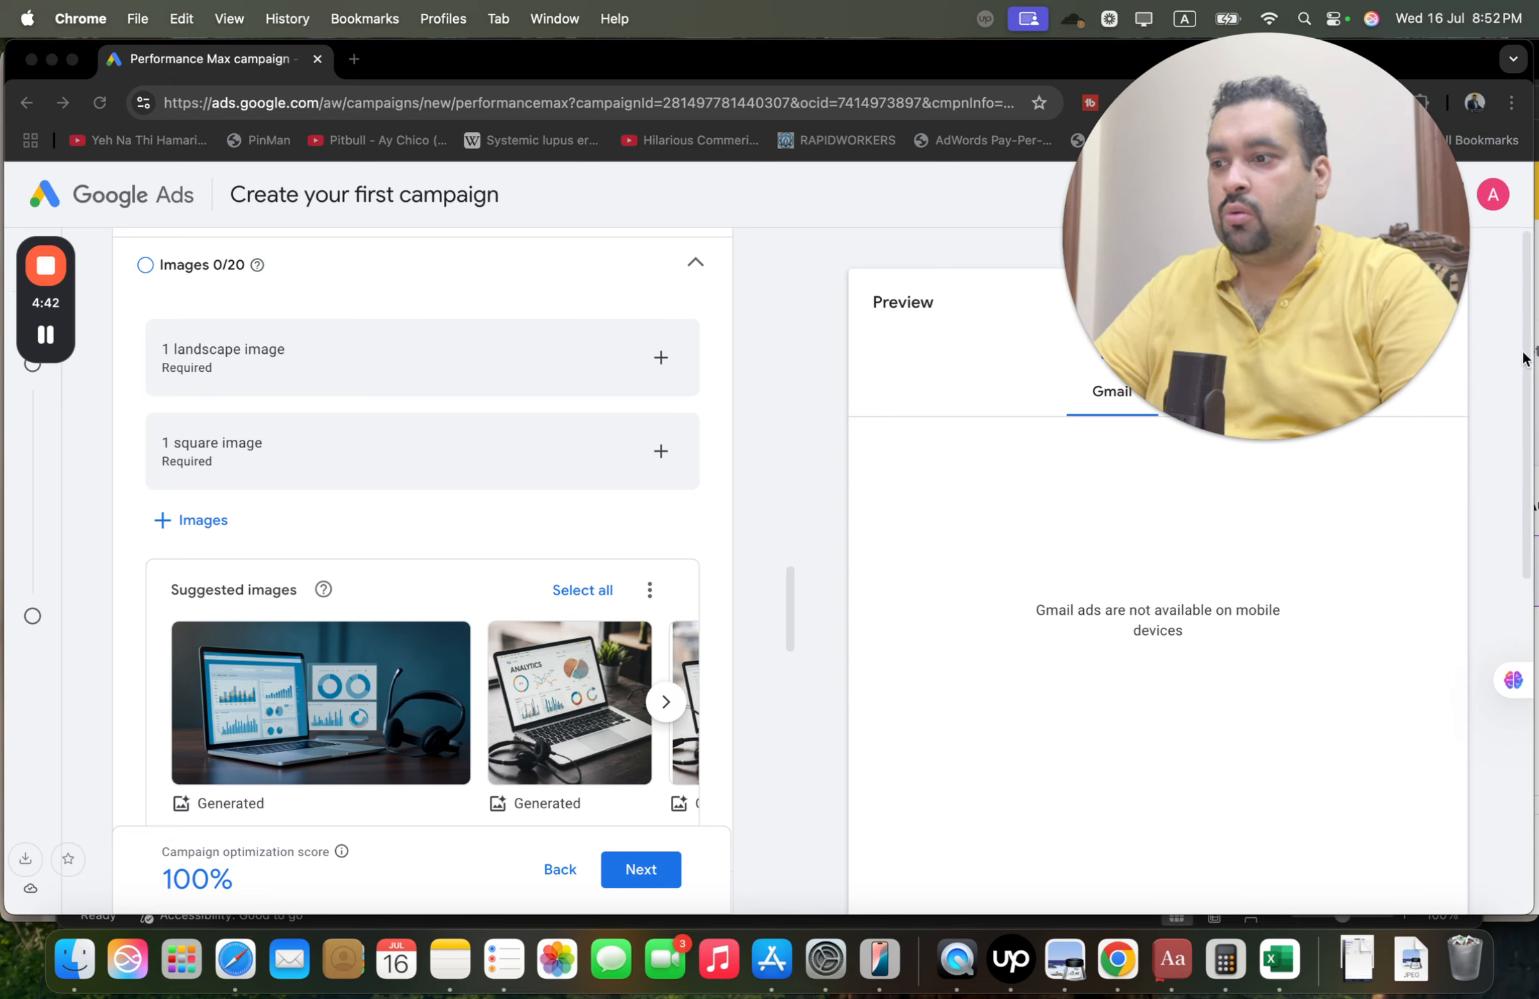
drag(1526, 382, 1516, 598)
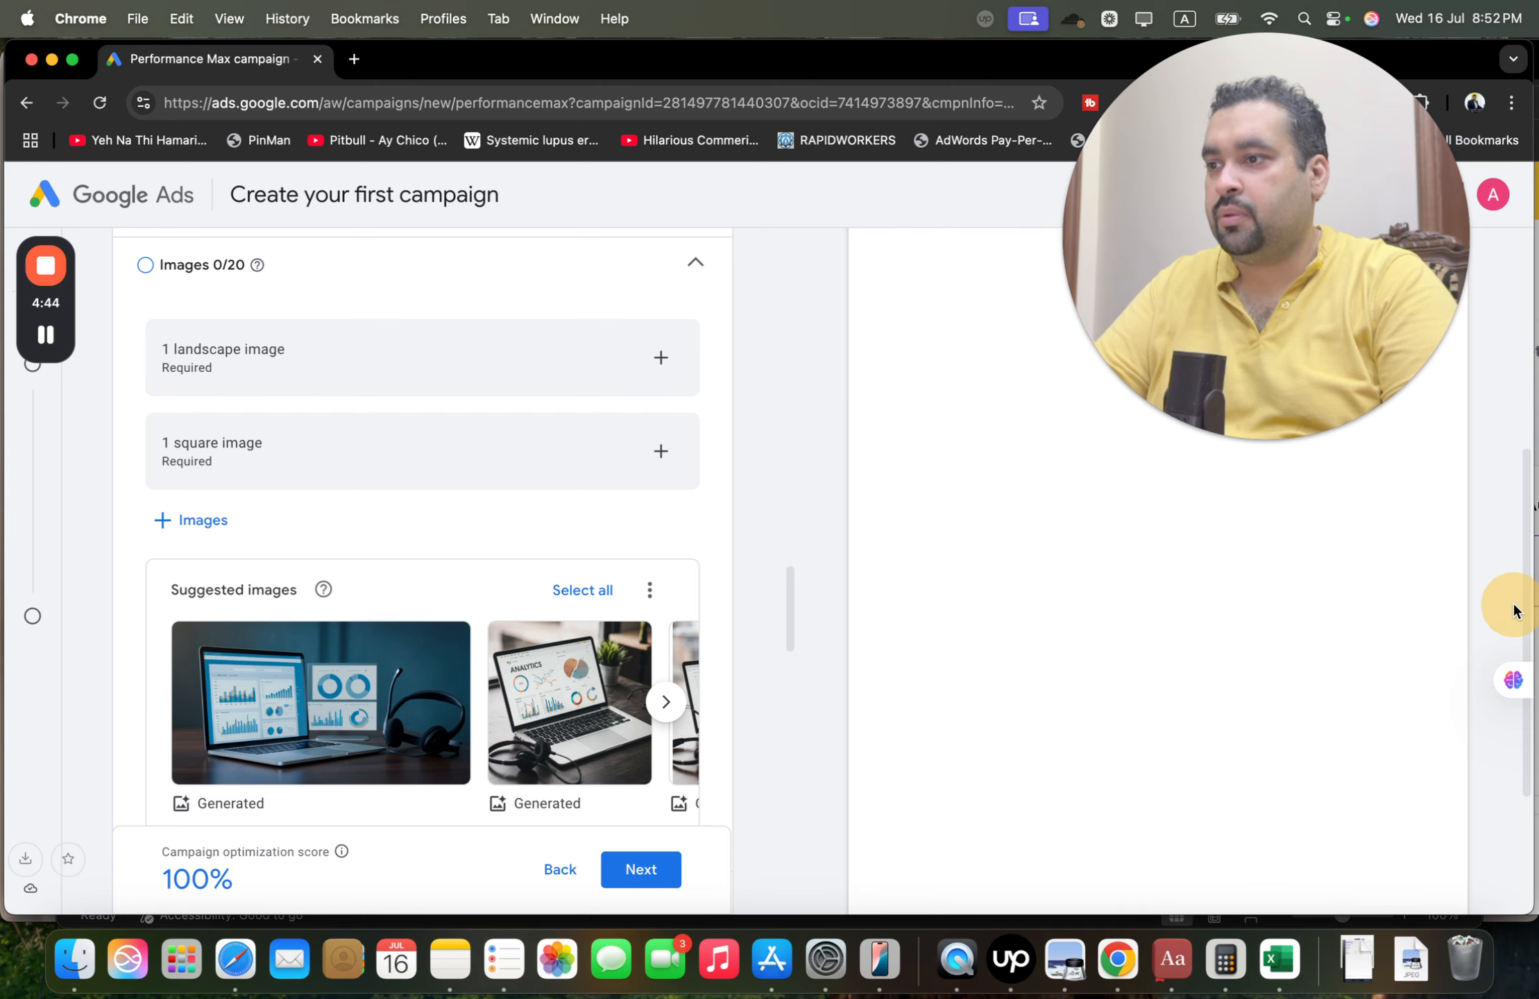
drag(779, 620, 776, 479)
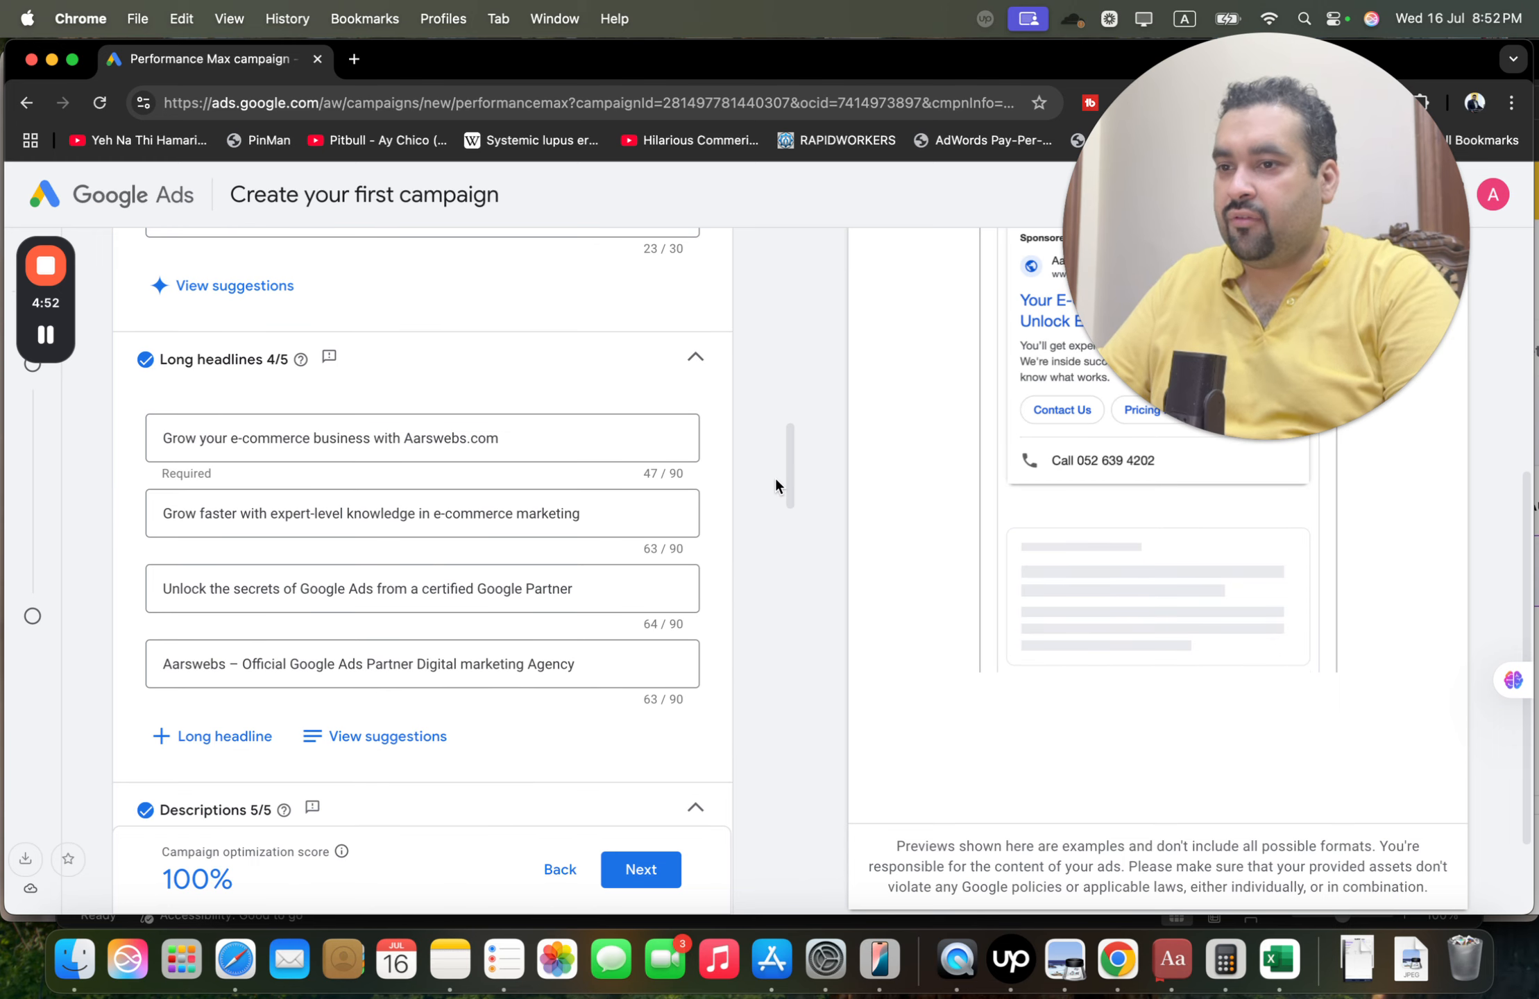
drag(1289, 170, 1111, 628)
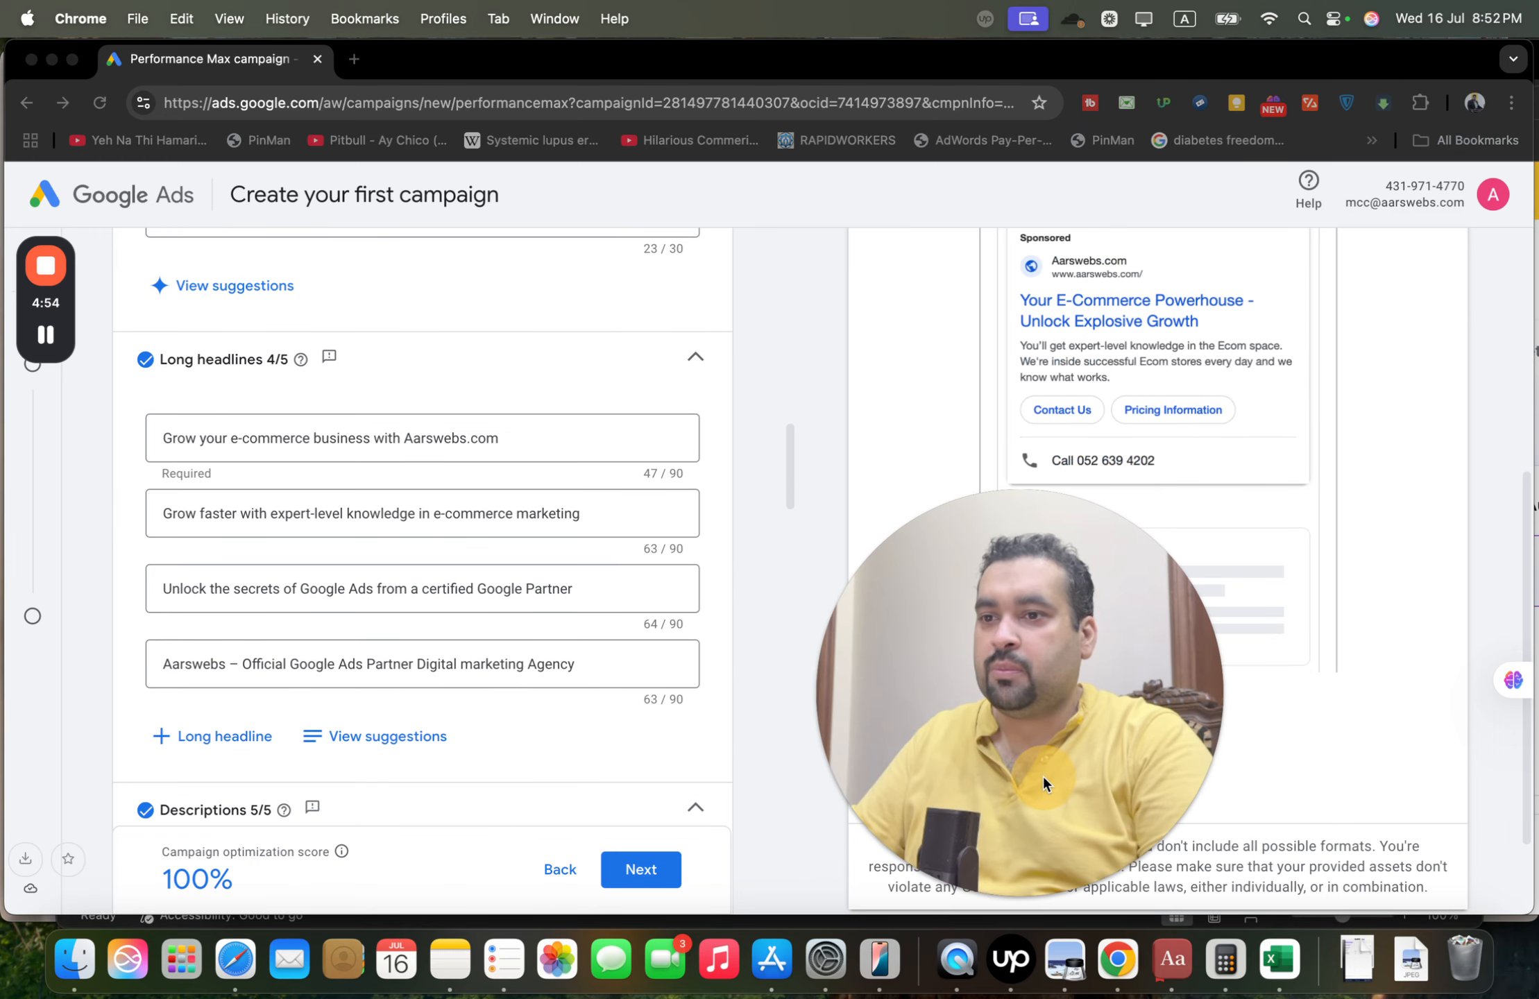
click(785, 464)
scroll(783, 489, down, 4)
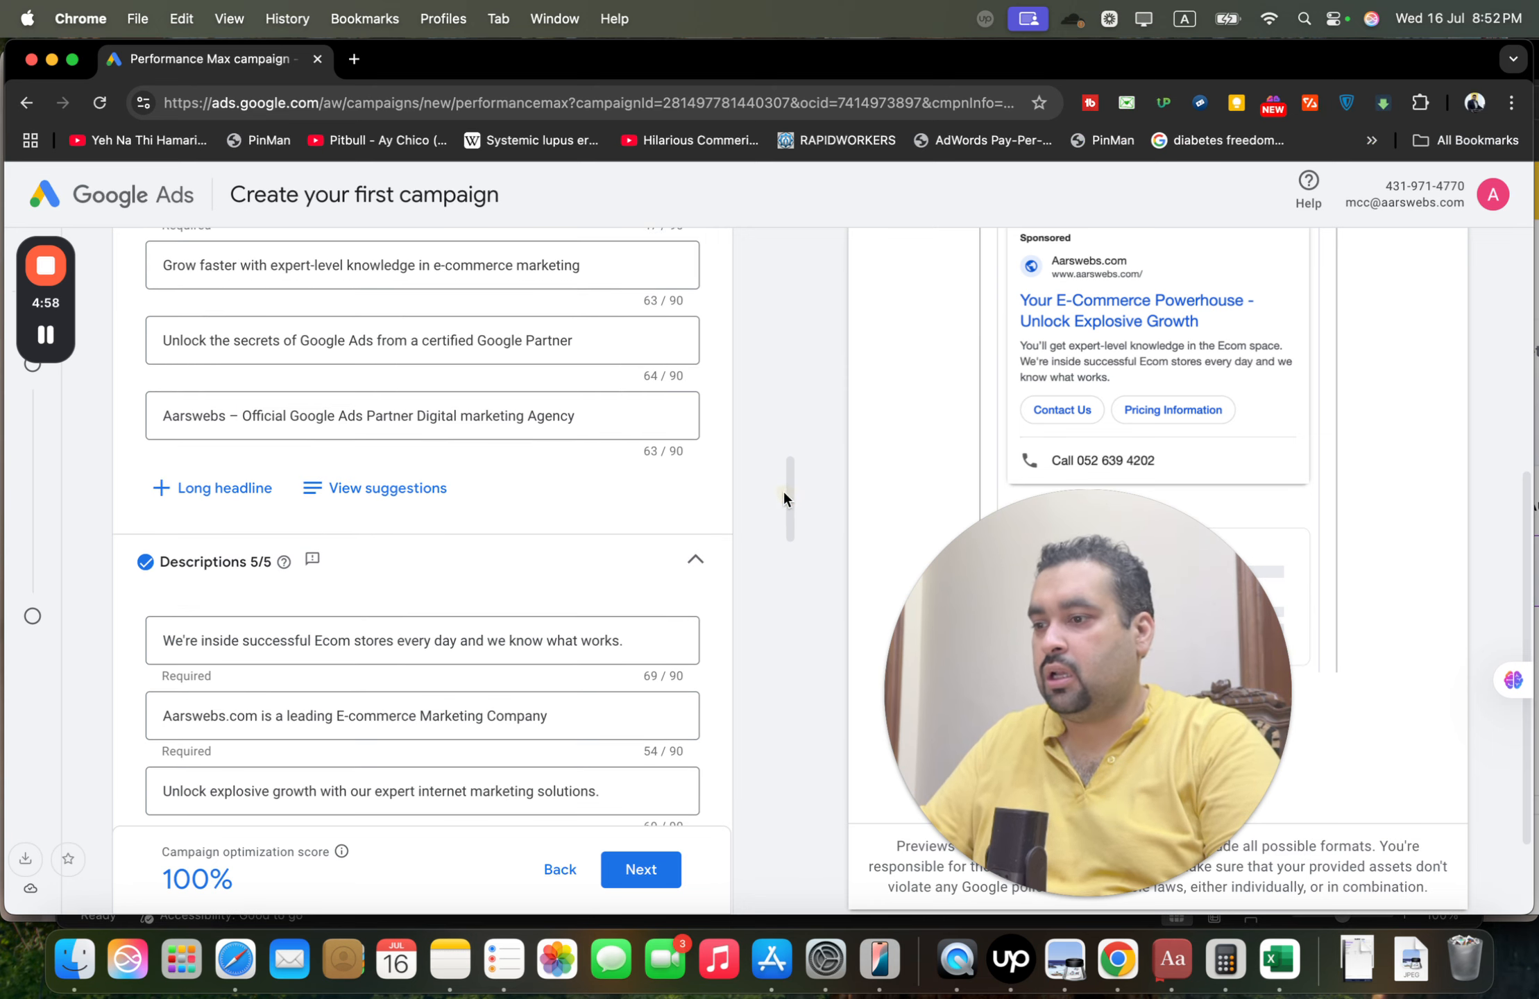
drag(783, 489, 770, 901)
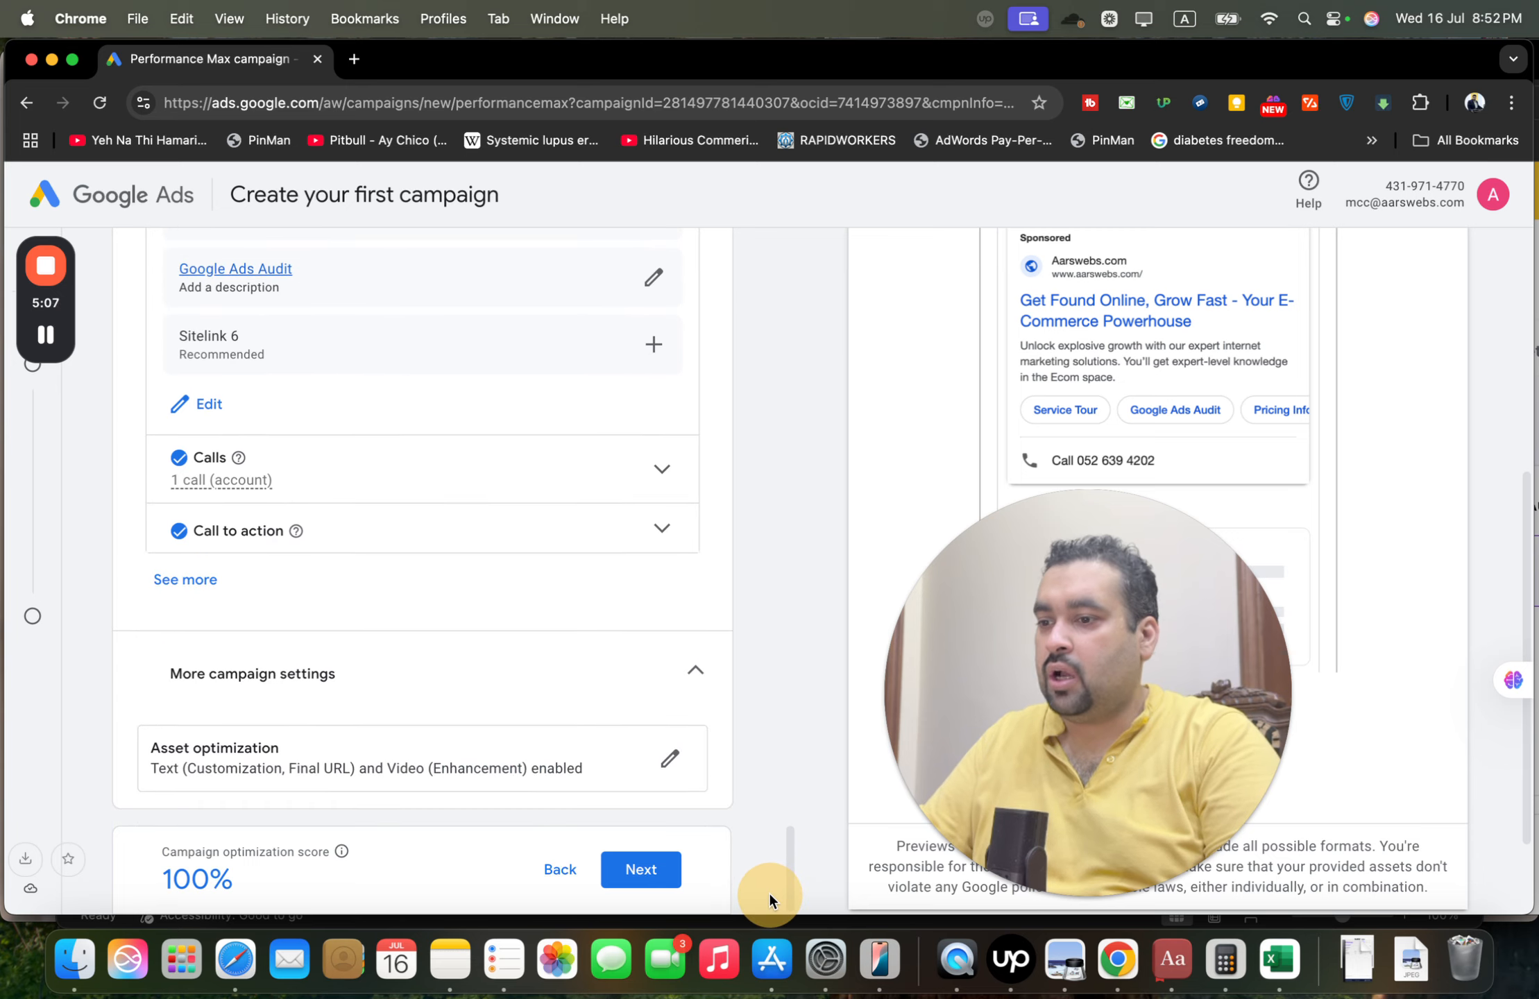
click(652, 877)
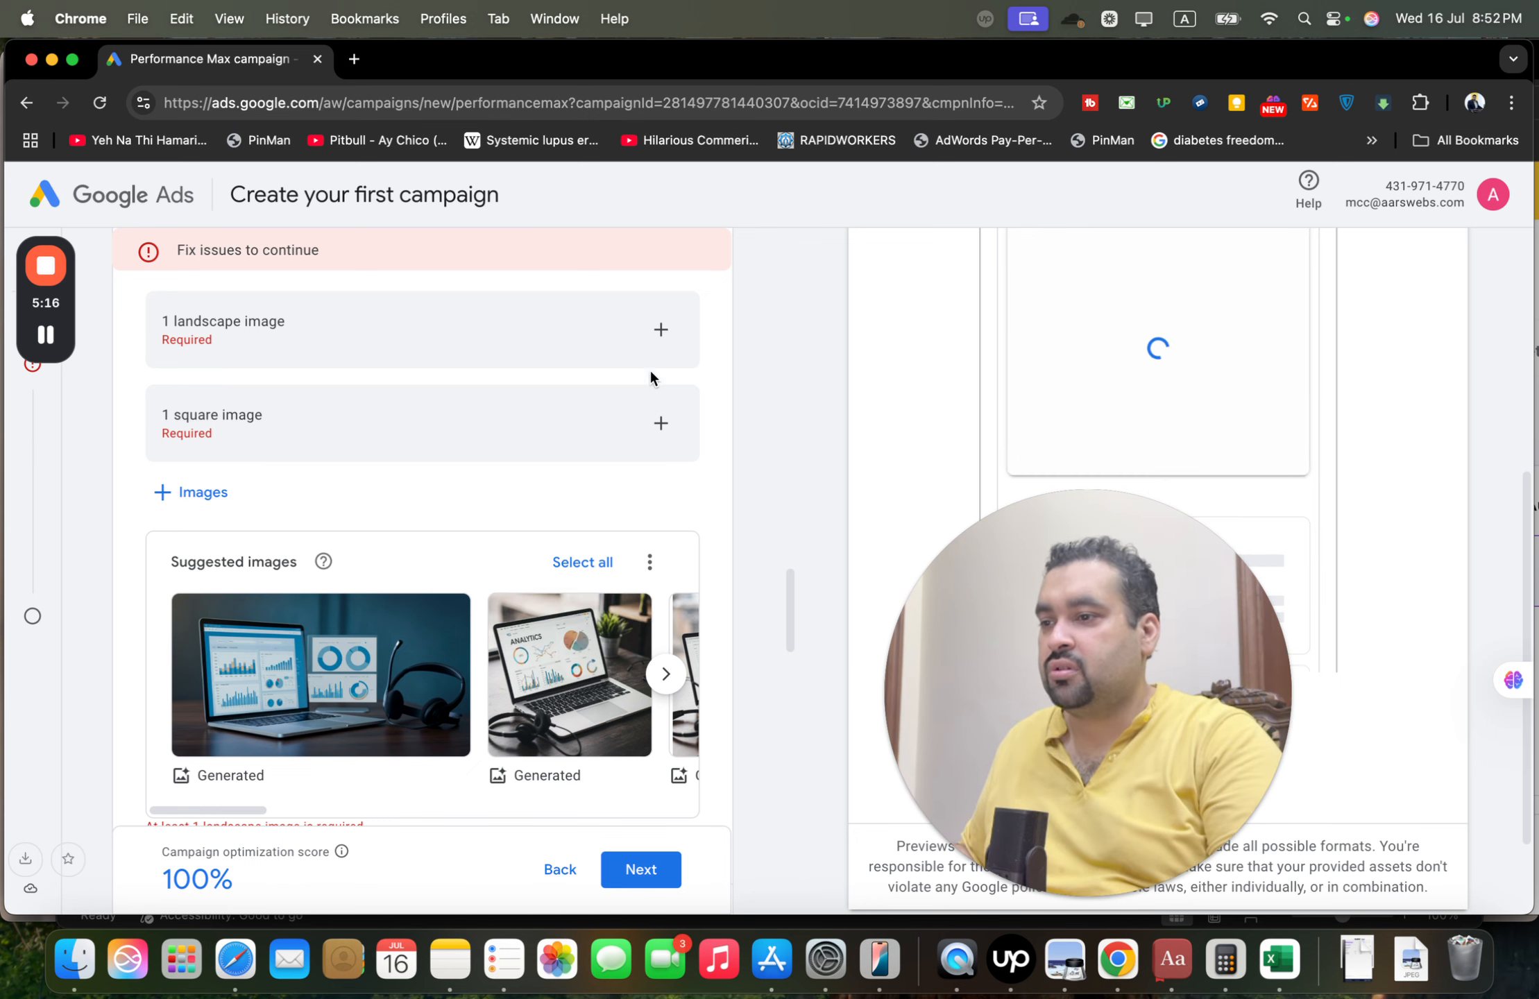
Add the suggested Live Audit GMC Merchant Suspension image to the ad in three ratios and save the selection.
drag(790, 614, 789, 599)
click(661, 497)
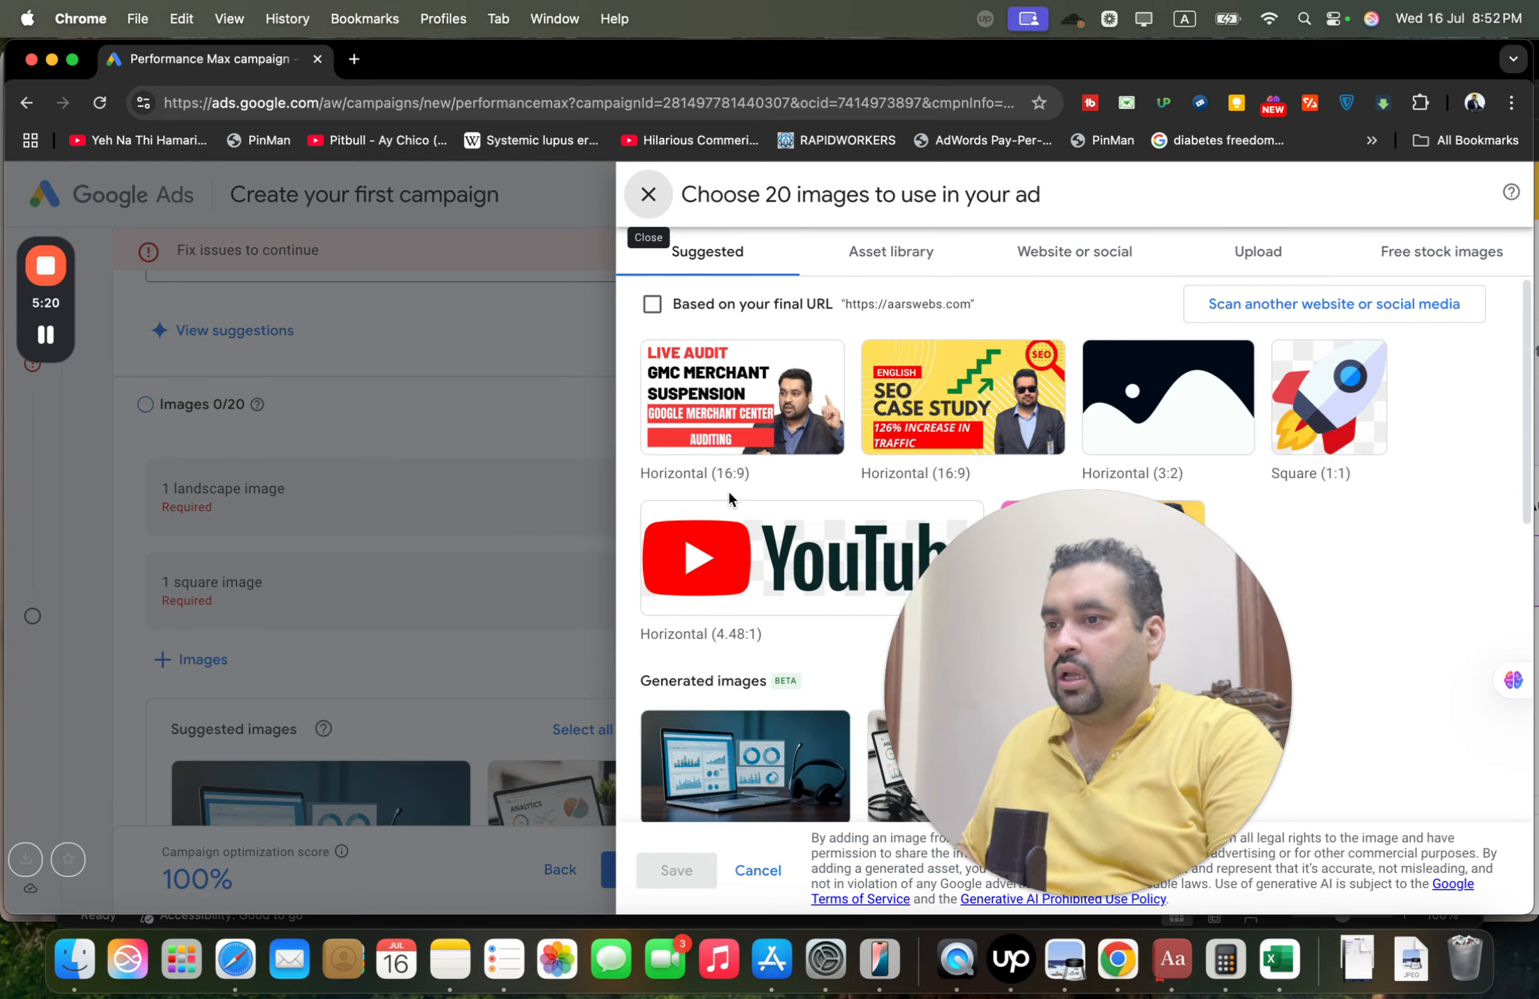
click(833, 436)
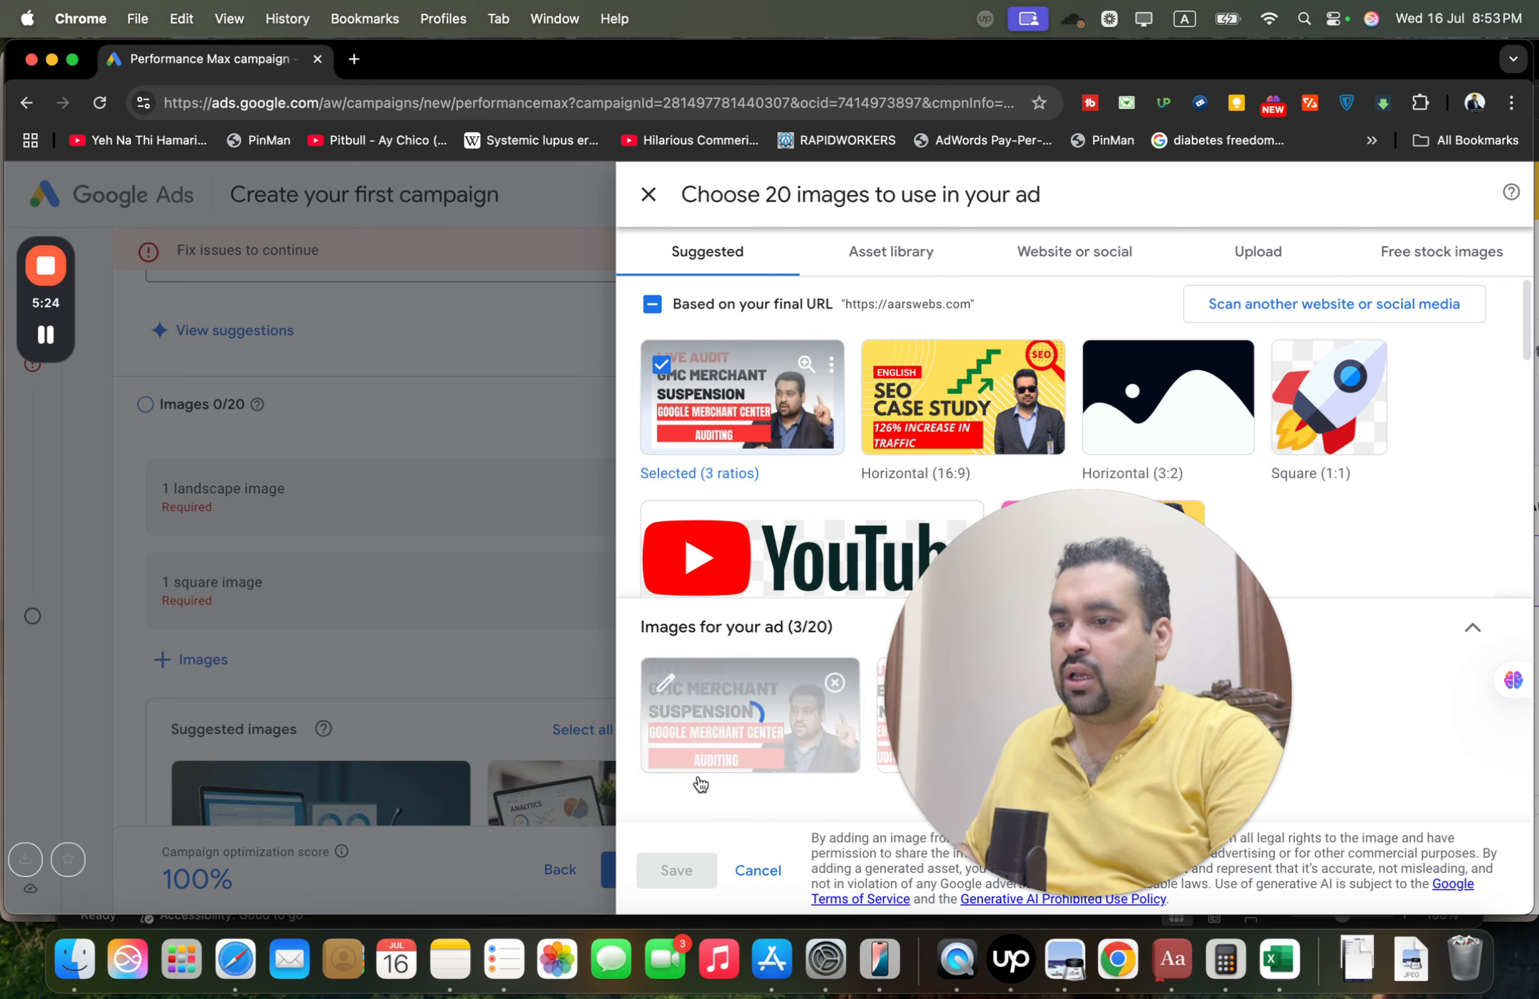
drag(1084, 632, 1308, 326)
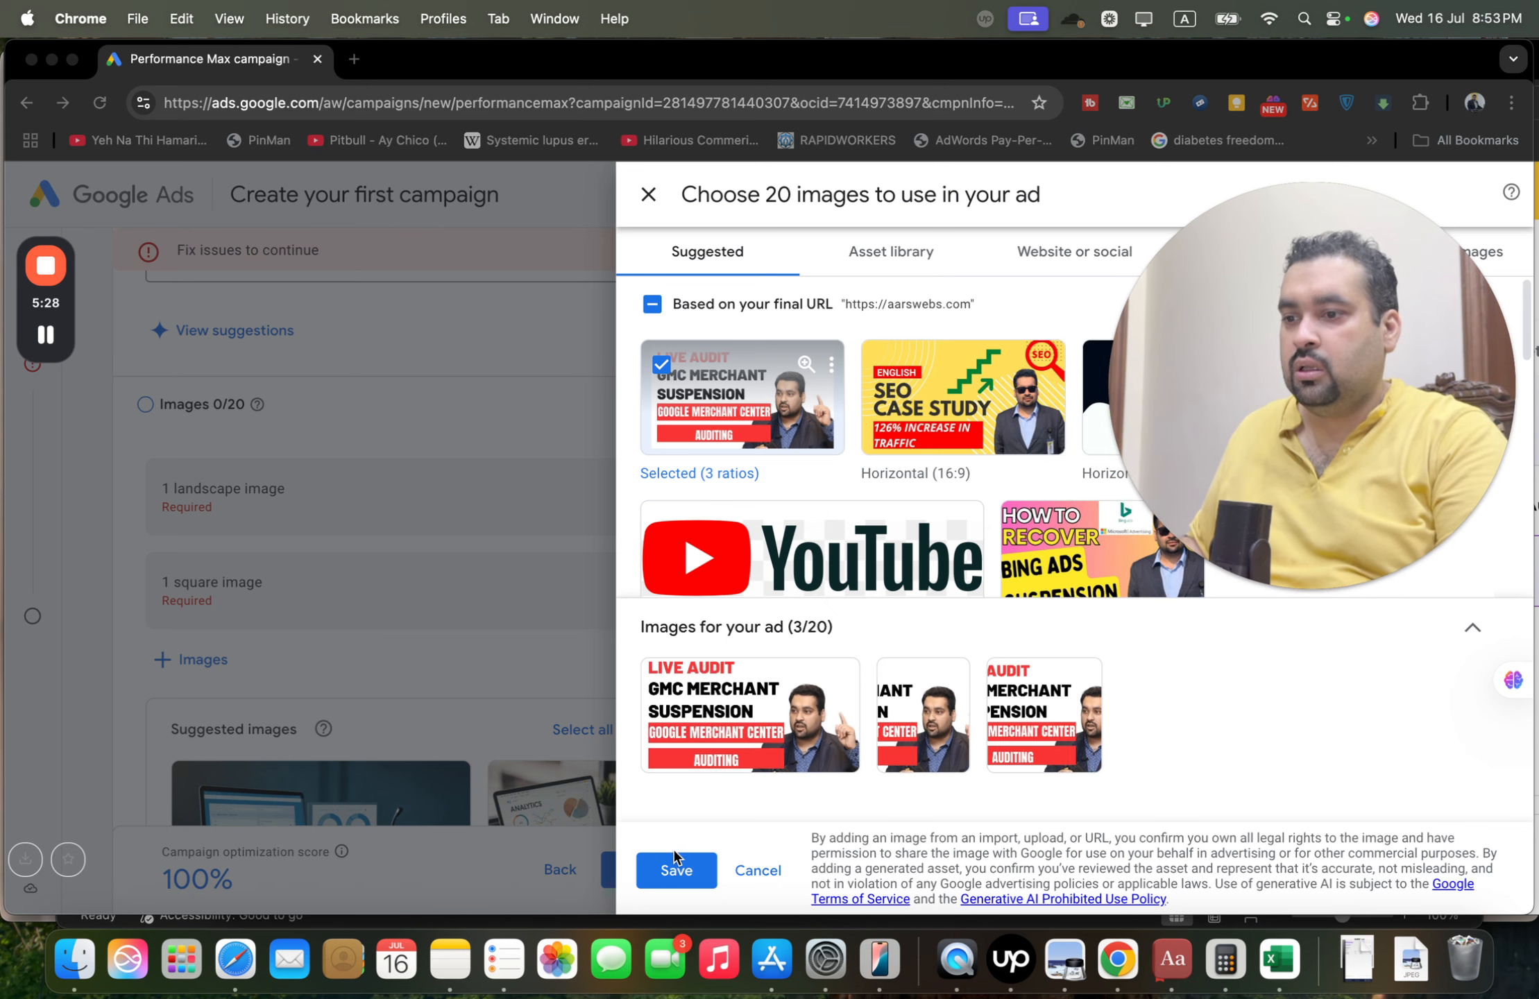
click(669, 871)
click(677, 882)
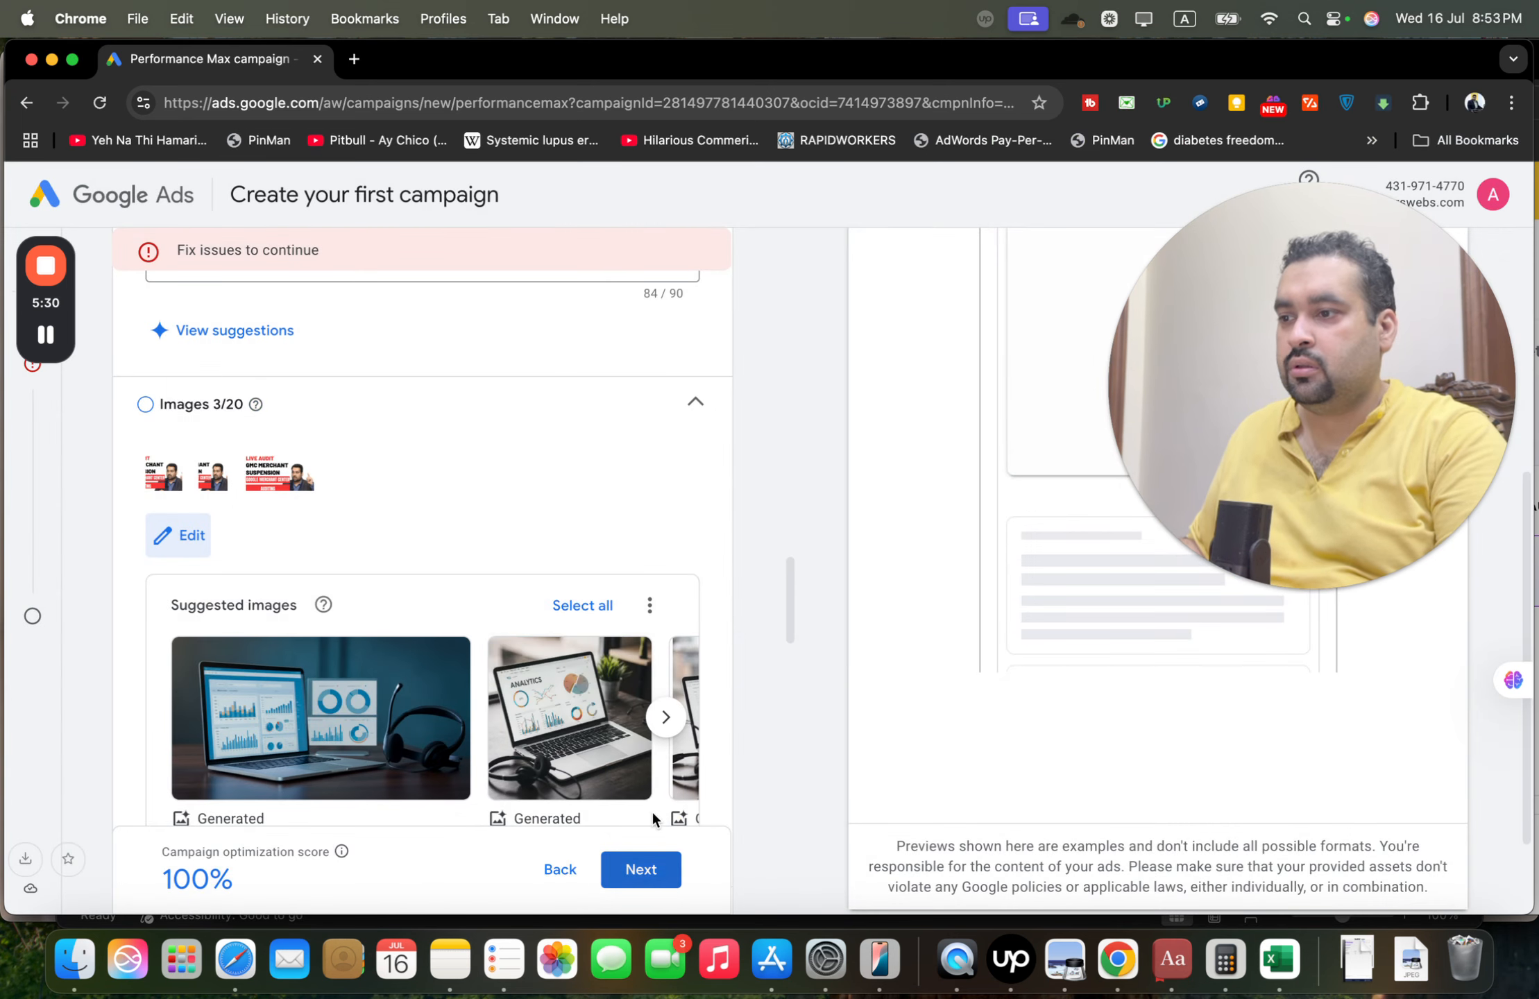
Add the suggested AARS logo from the website to the ad in two ratios, save it, and continue to the bid strategy.
drag(792, 588, 776, 668)
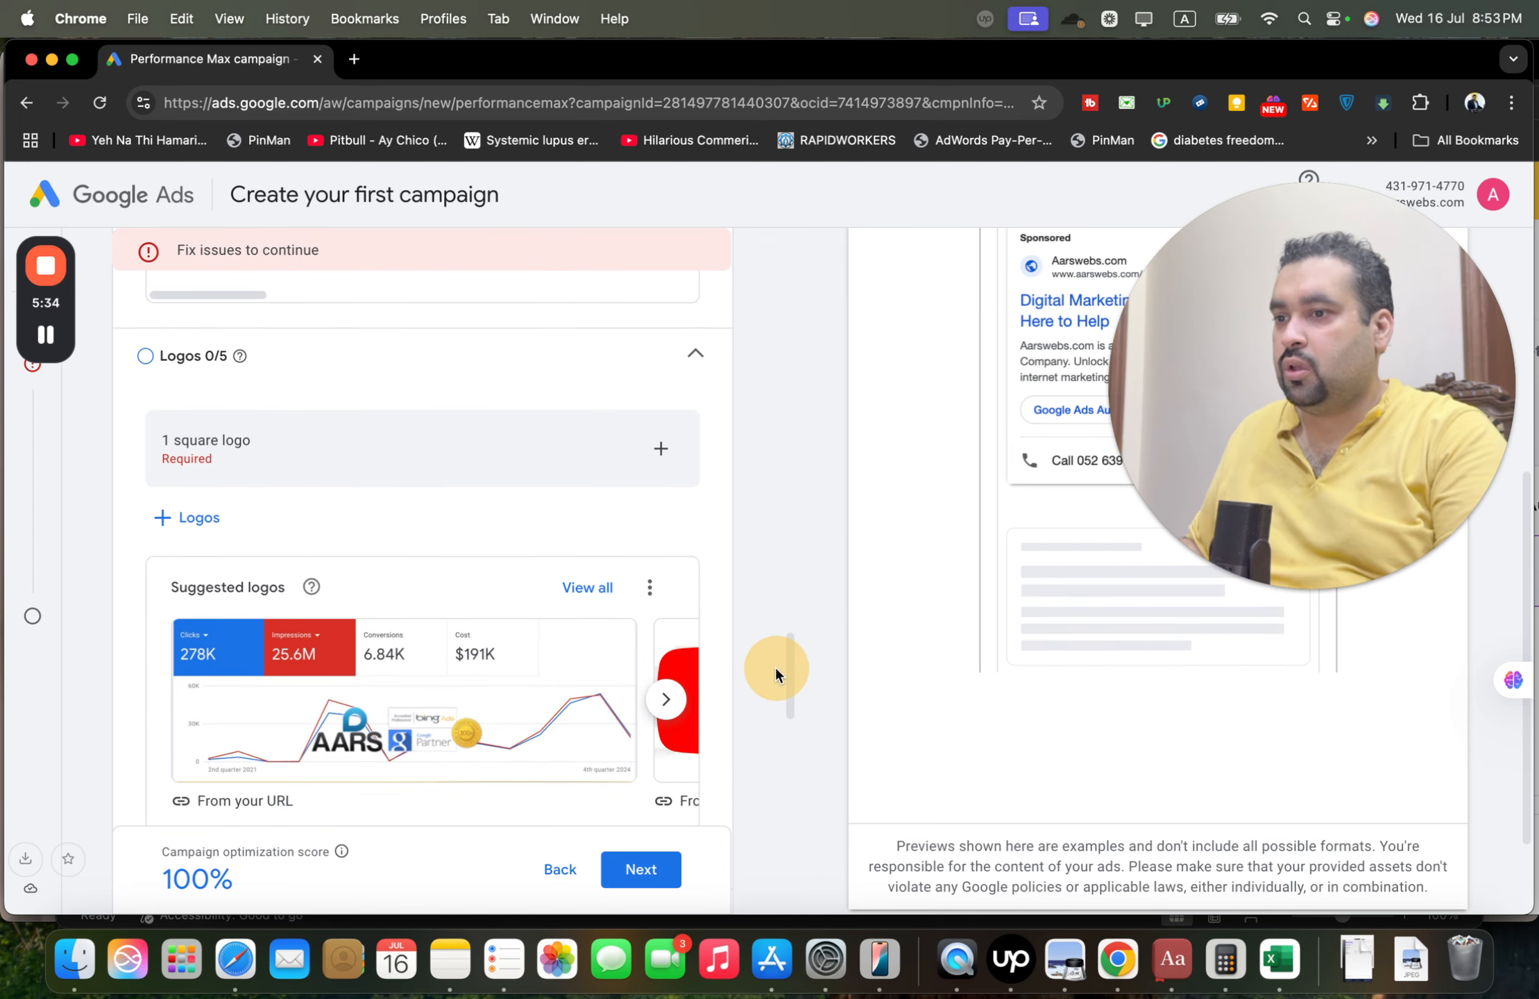
click(572, 588)
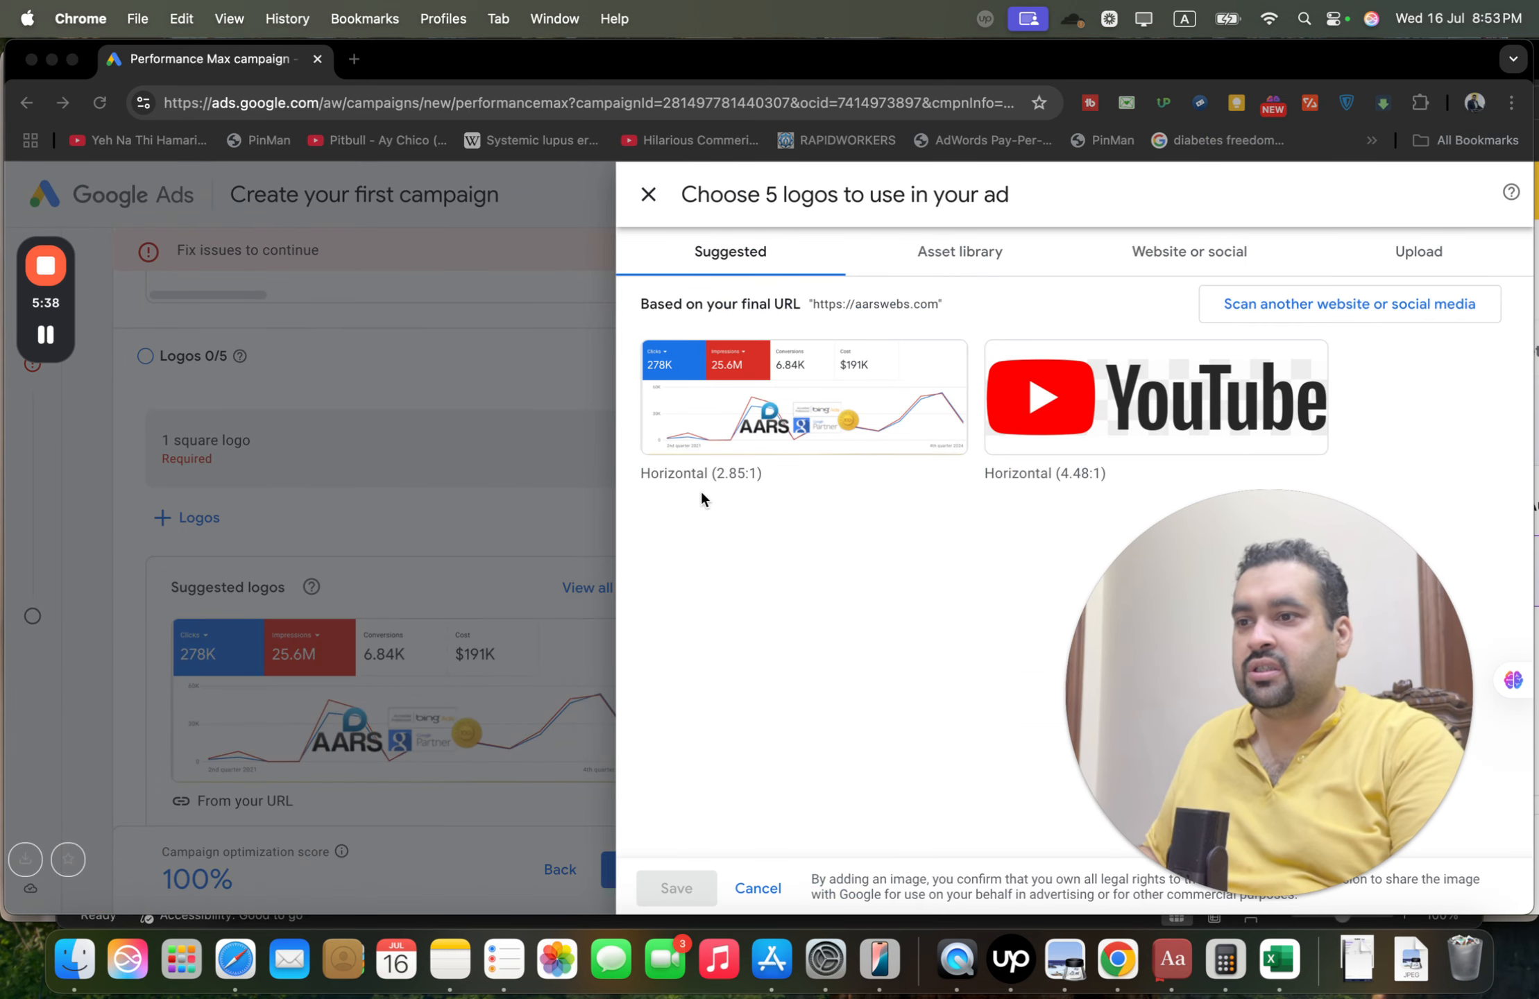
click(718, 369)
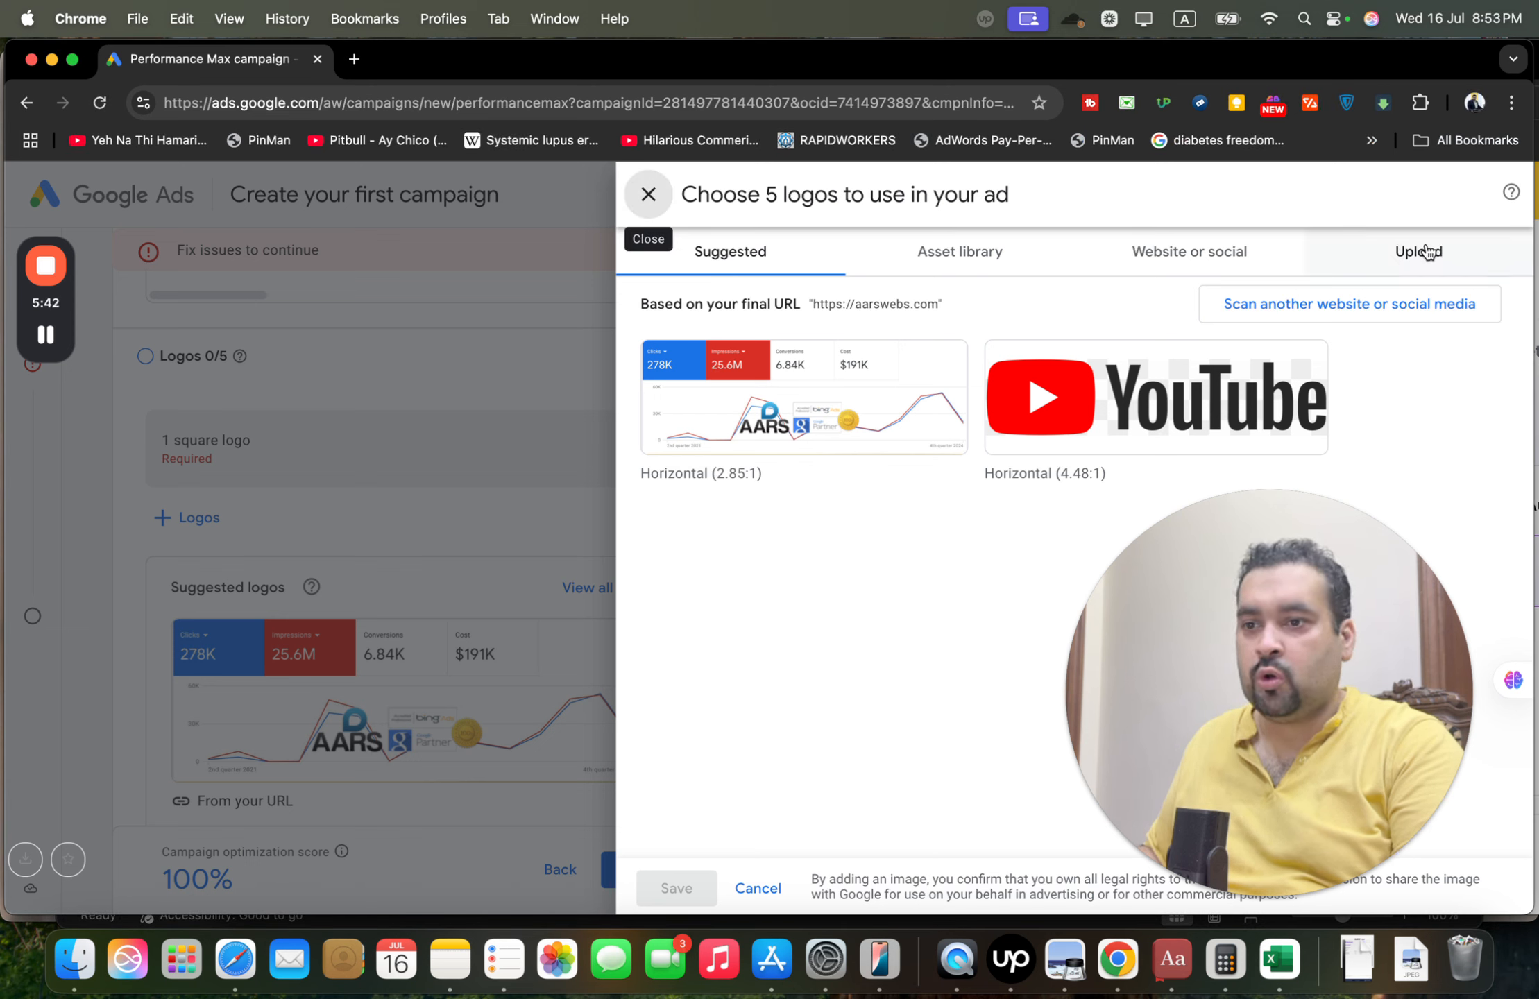
mouse_move(899, 472)
click(661, 367)
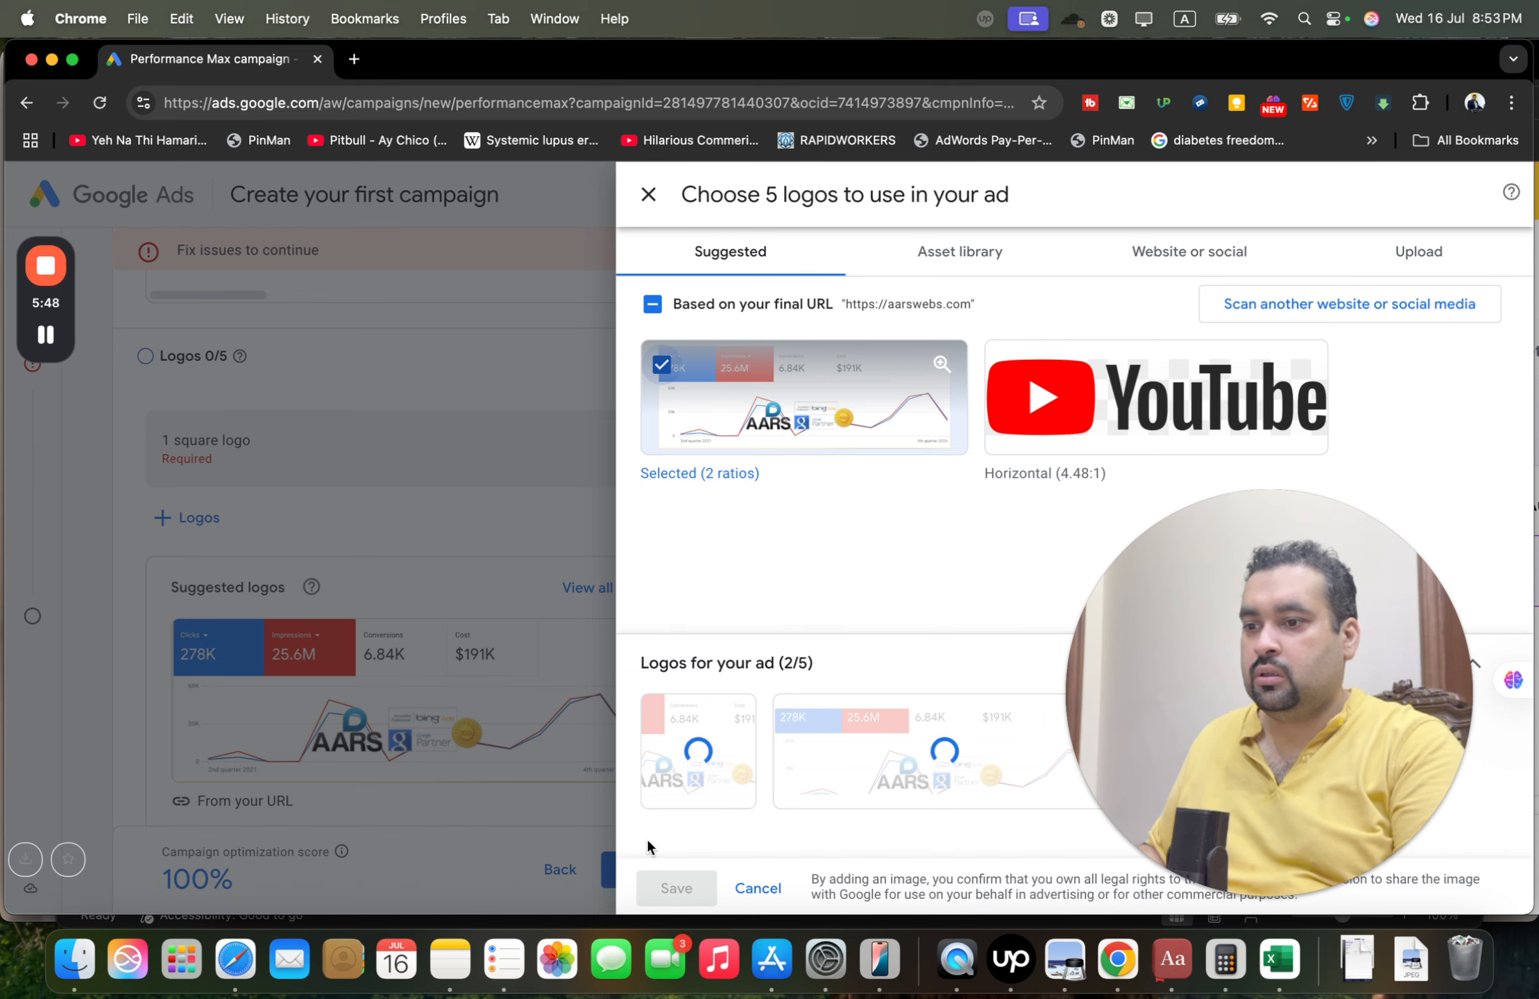
click(673, 890)
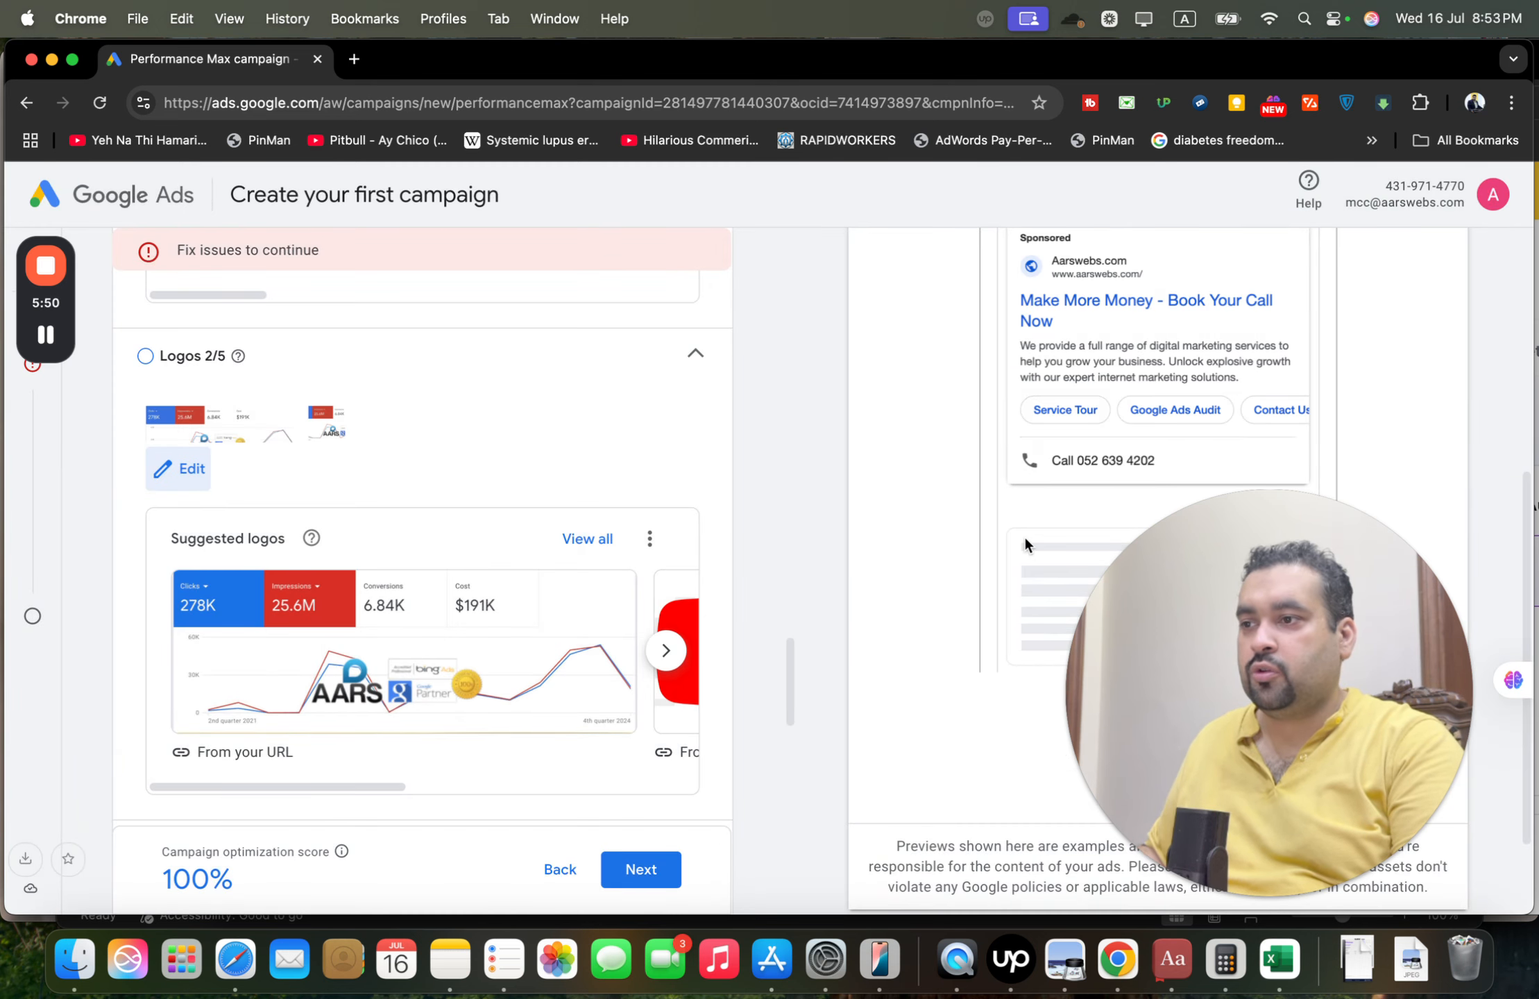
scroll(1513, 660, down, 3)
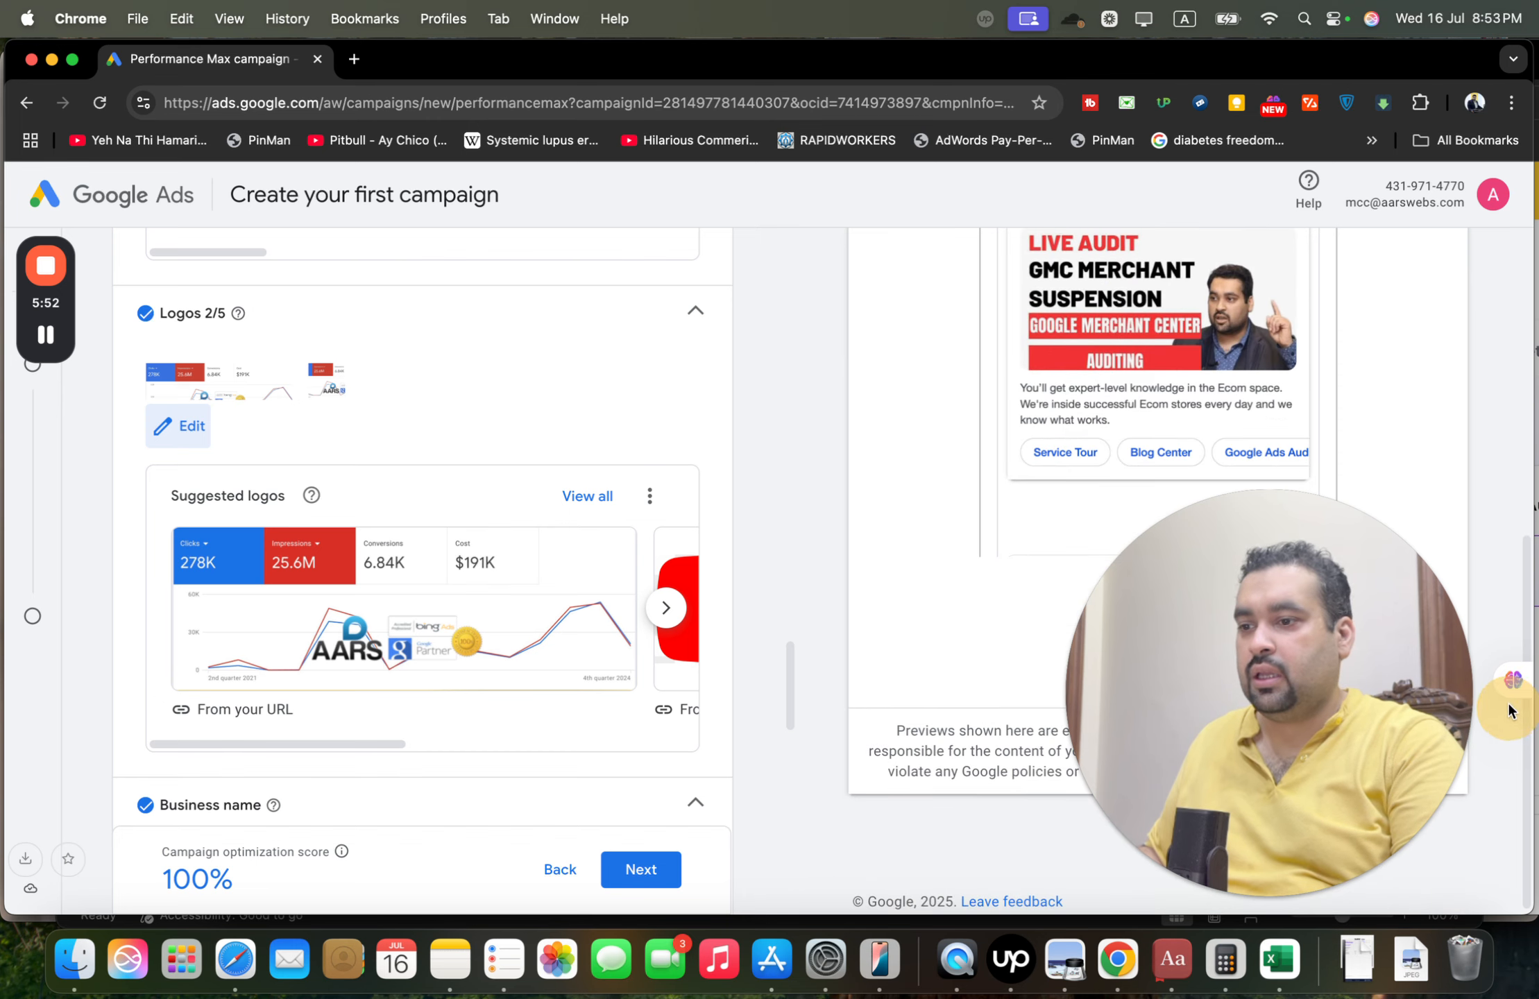
click(632, 871)
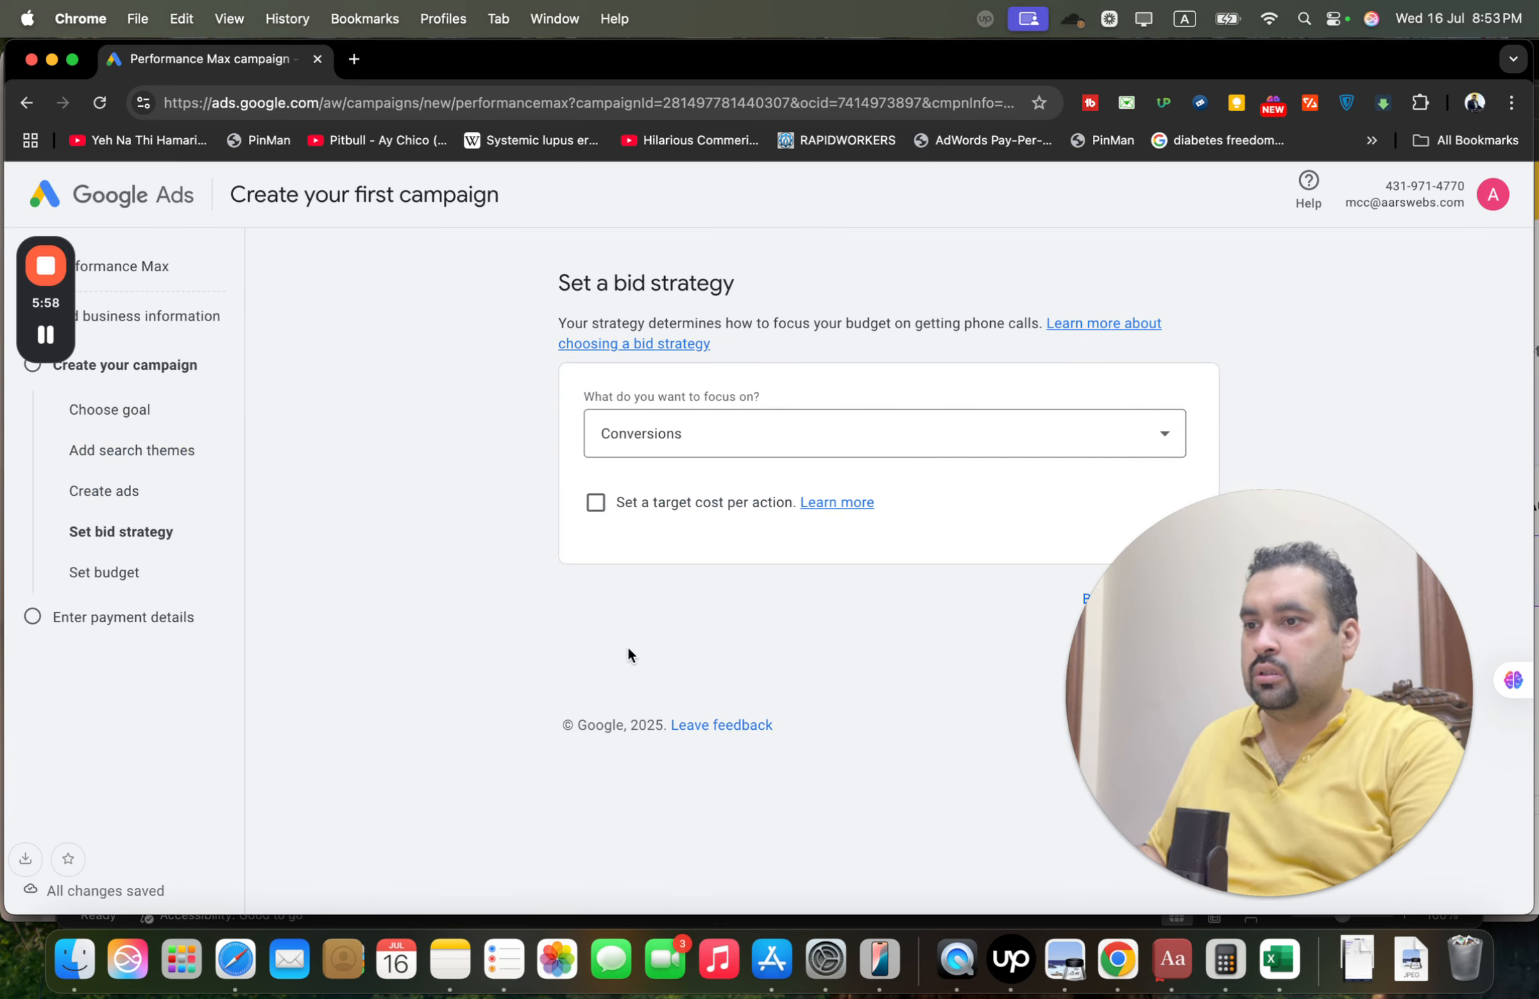
Look through the bid strategy's focus options and keep Conversions without a target cost per action.
click(815, 434)
click(798, 458)
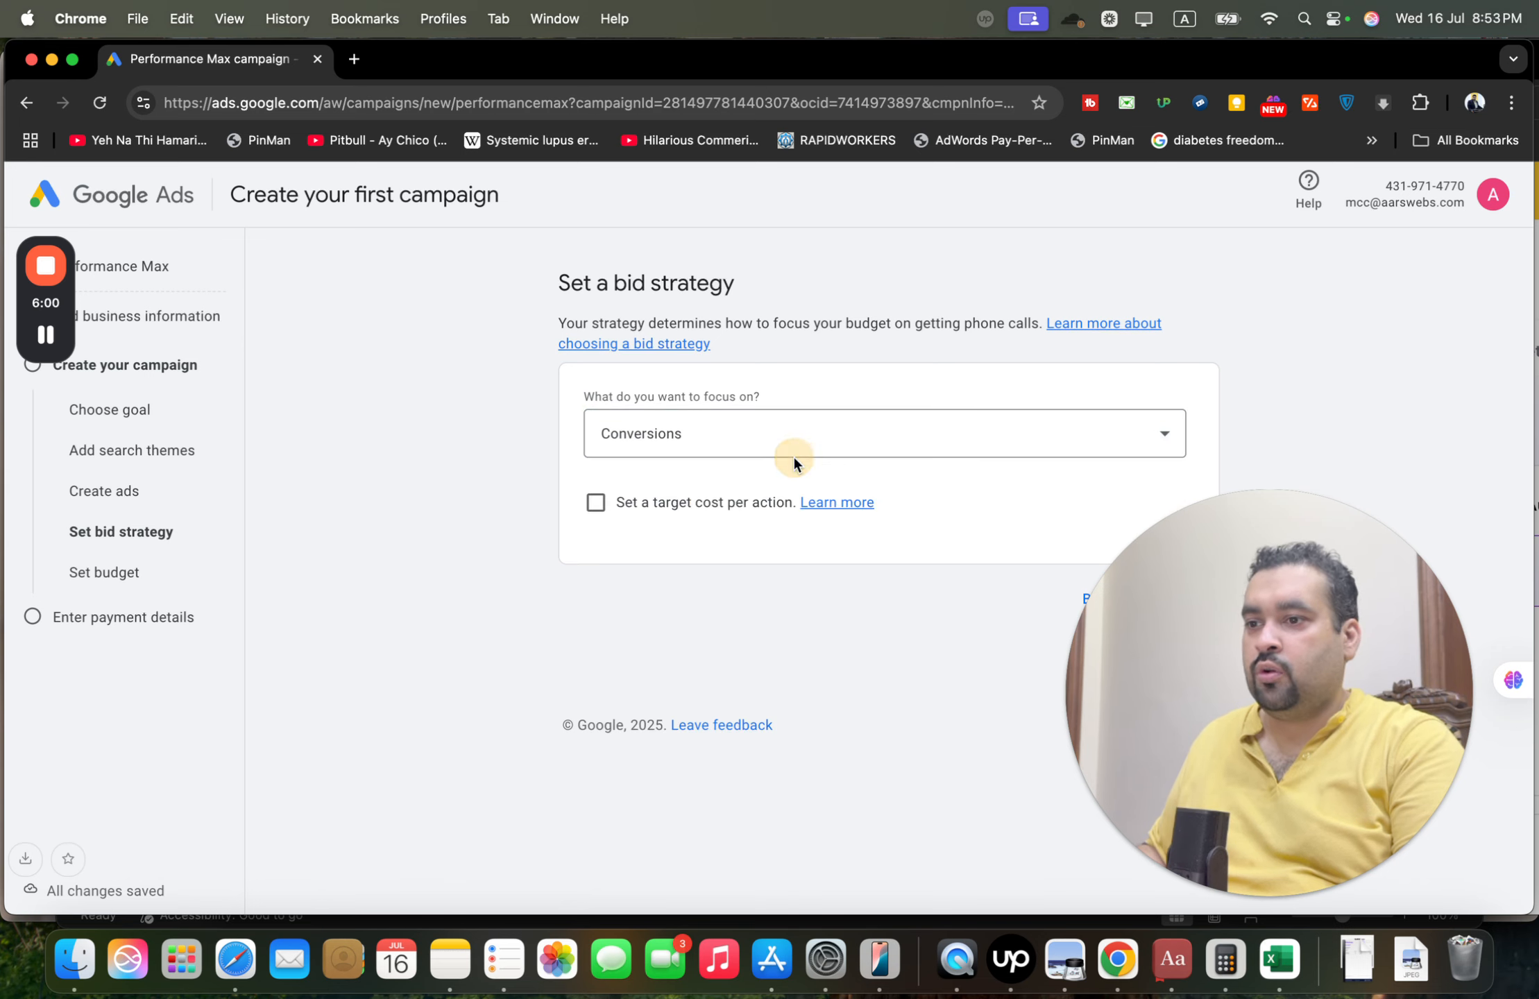
drag(1249, 655, 1281, 292)
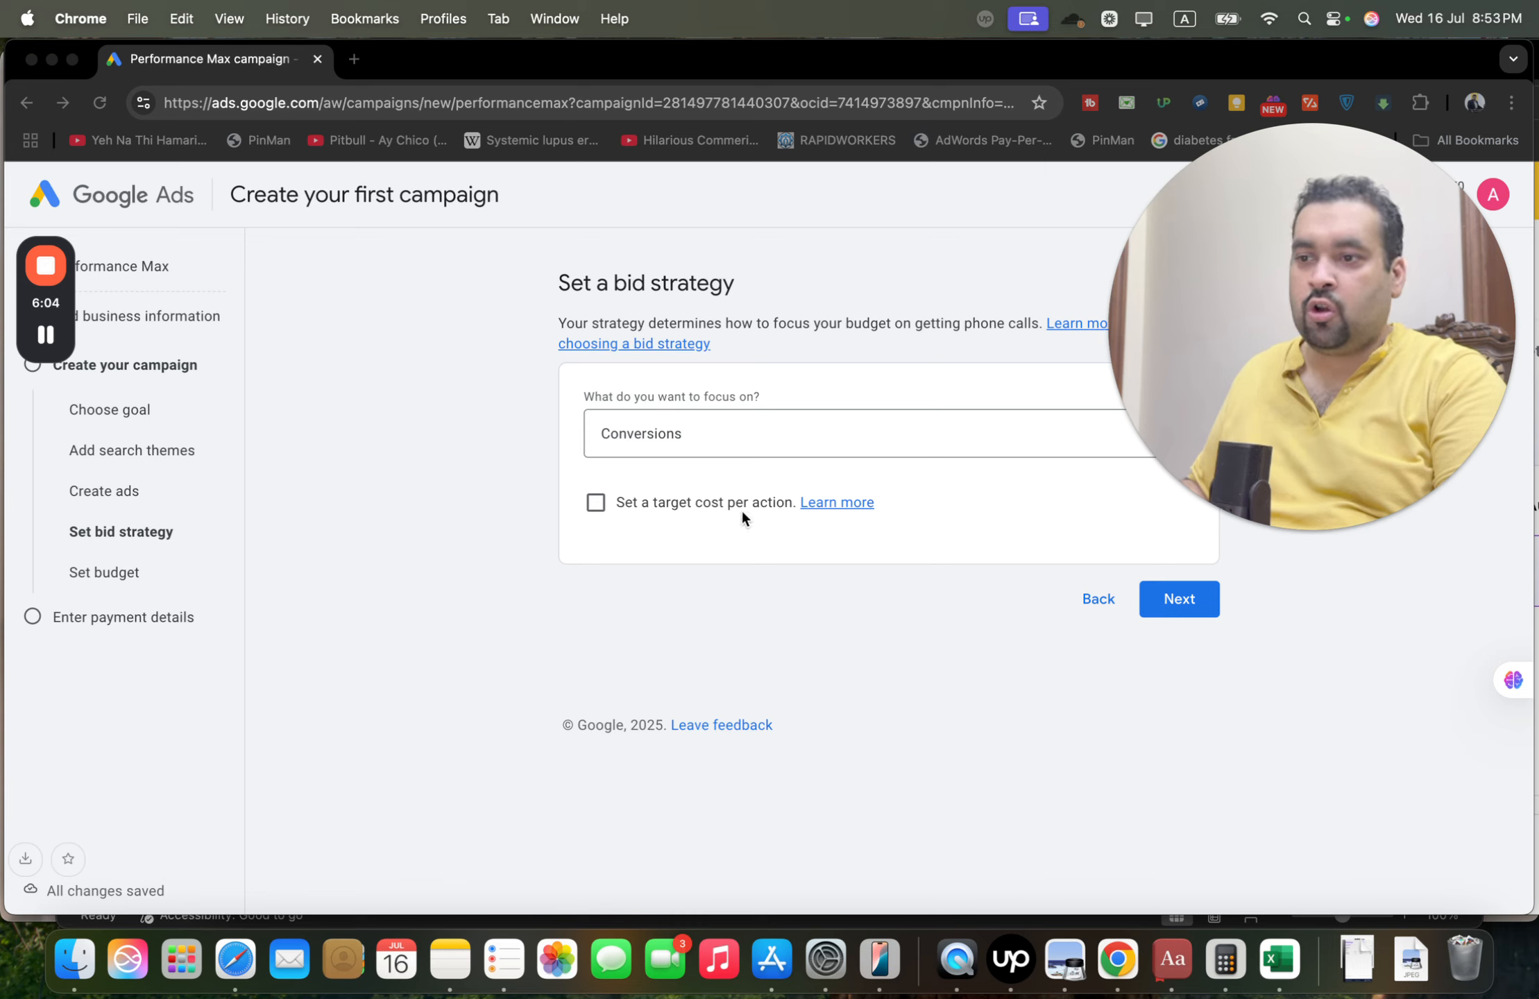
Continue to the budget page and set a custom average daily budget of PKR 1,558.00 for the campaign.
click(1158, 601)
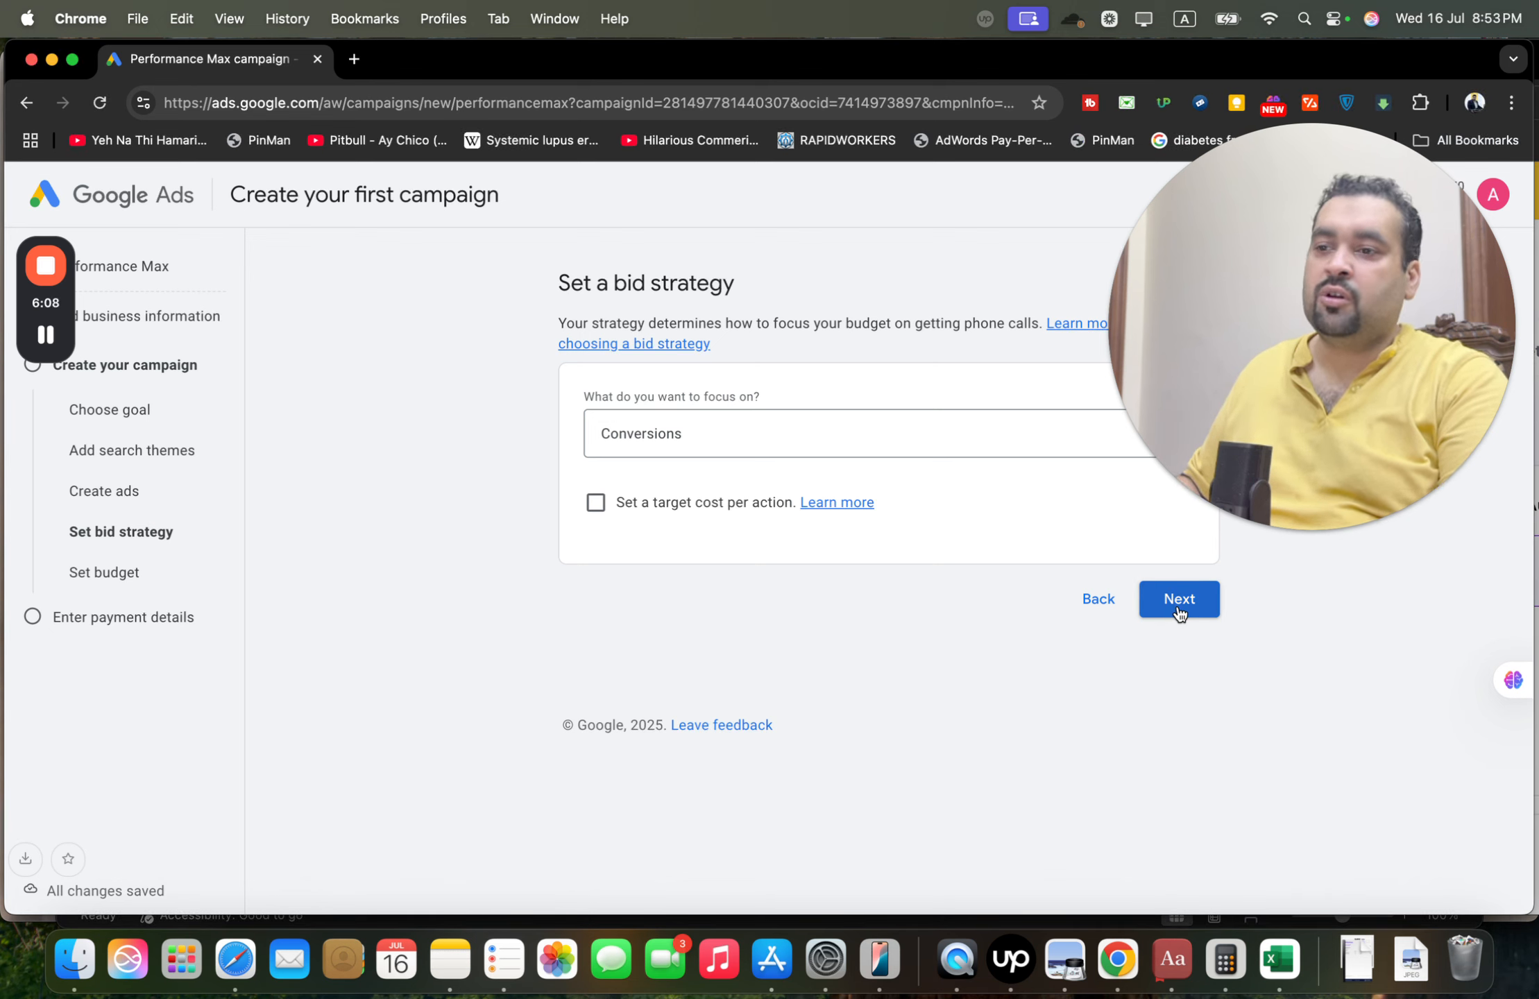
click(1178, 609)
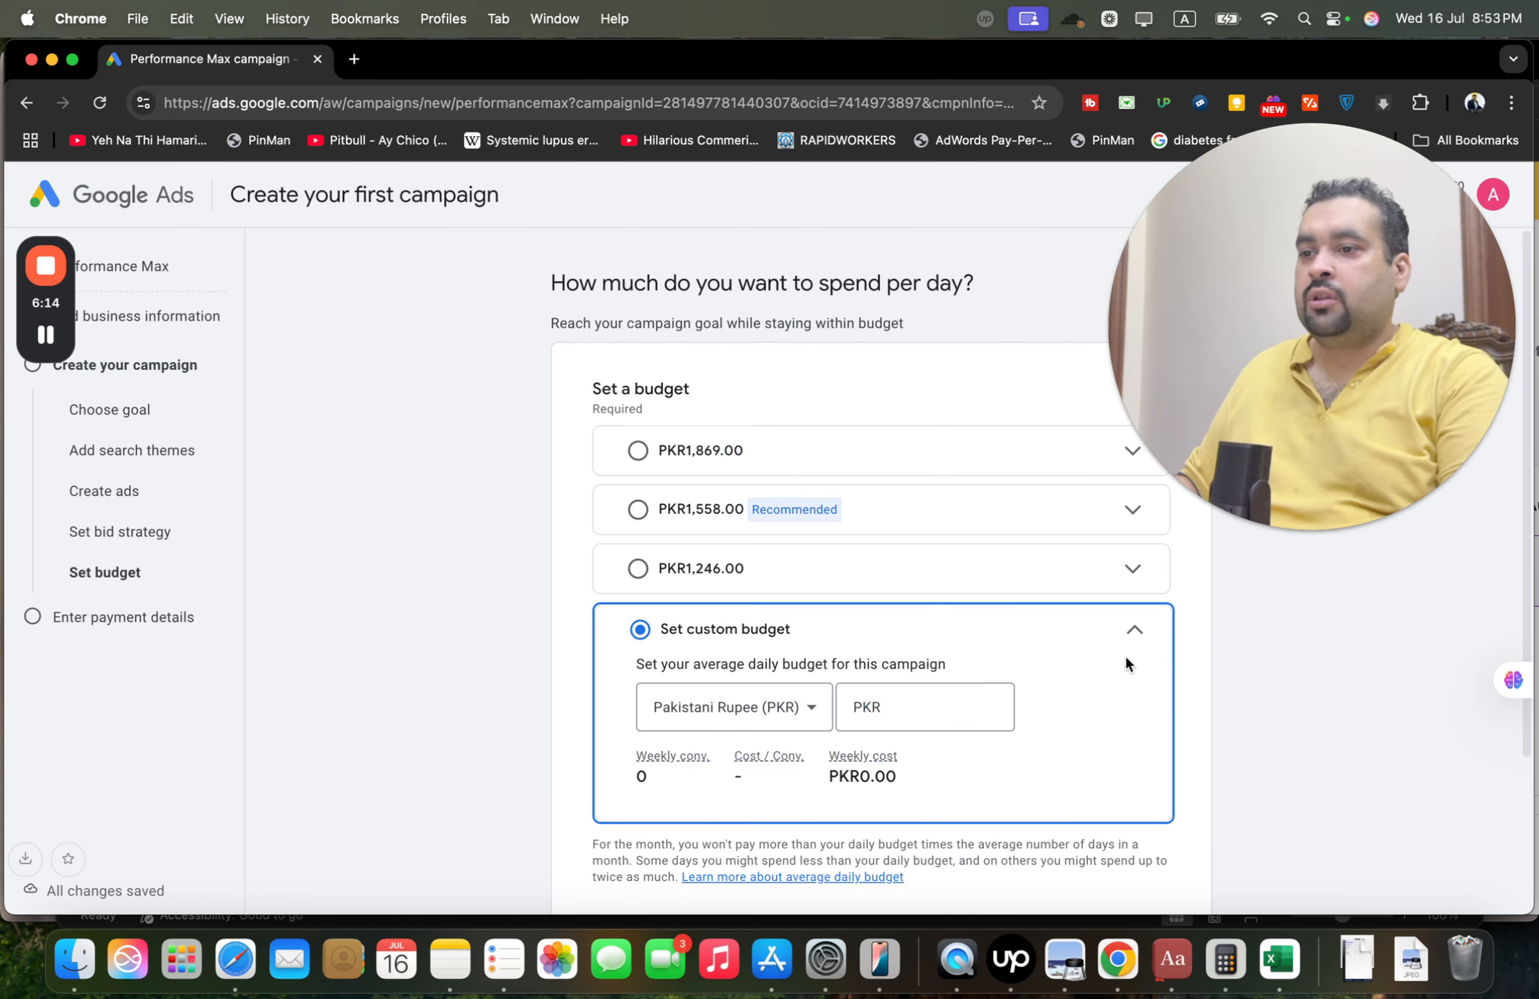
click(837, 511)
drag(1527, 531, 1520, 700)
Try US Dollar as the budget currency, return it to Pakistani Rupee, and continue to the payment details.
click(652, 515)
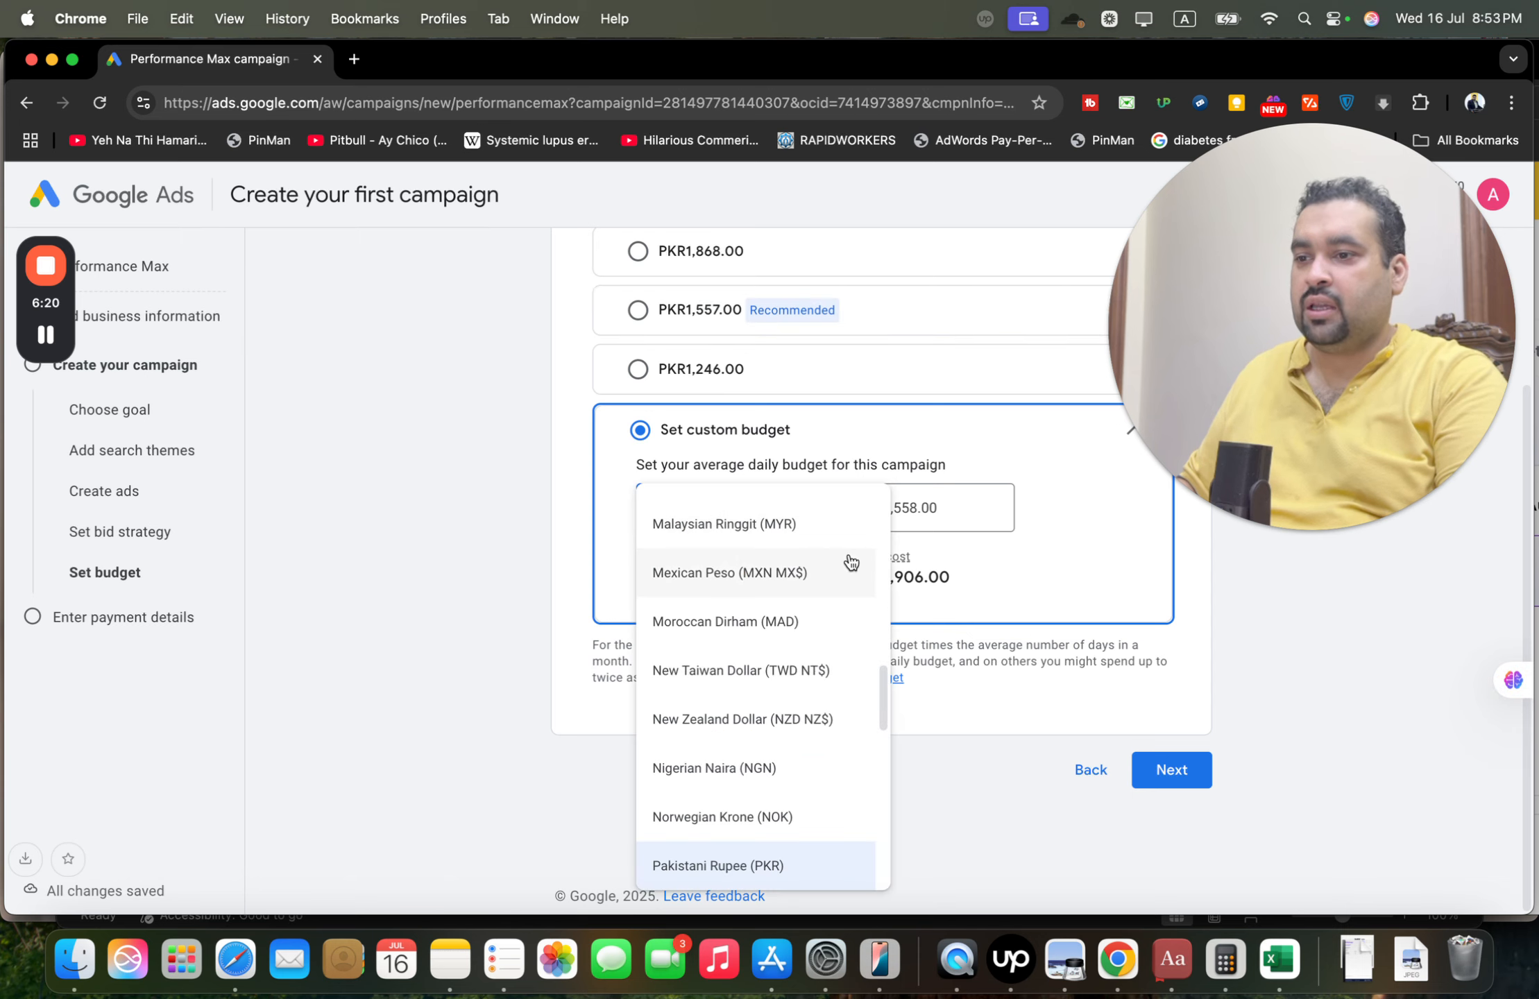
drag(885, 703, 880, 875)
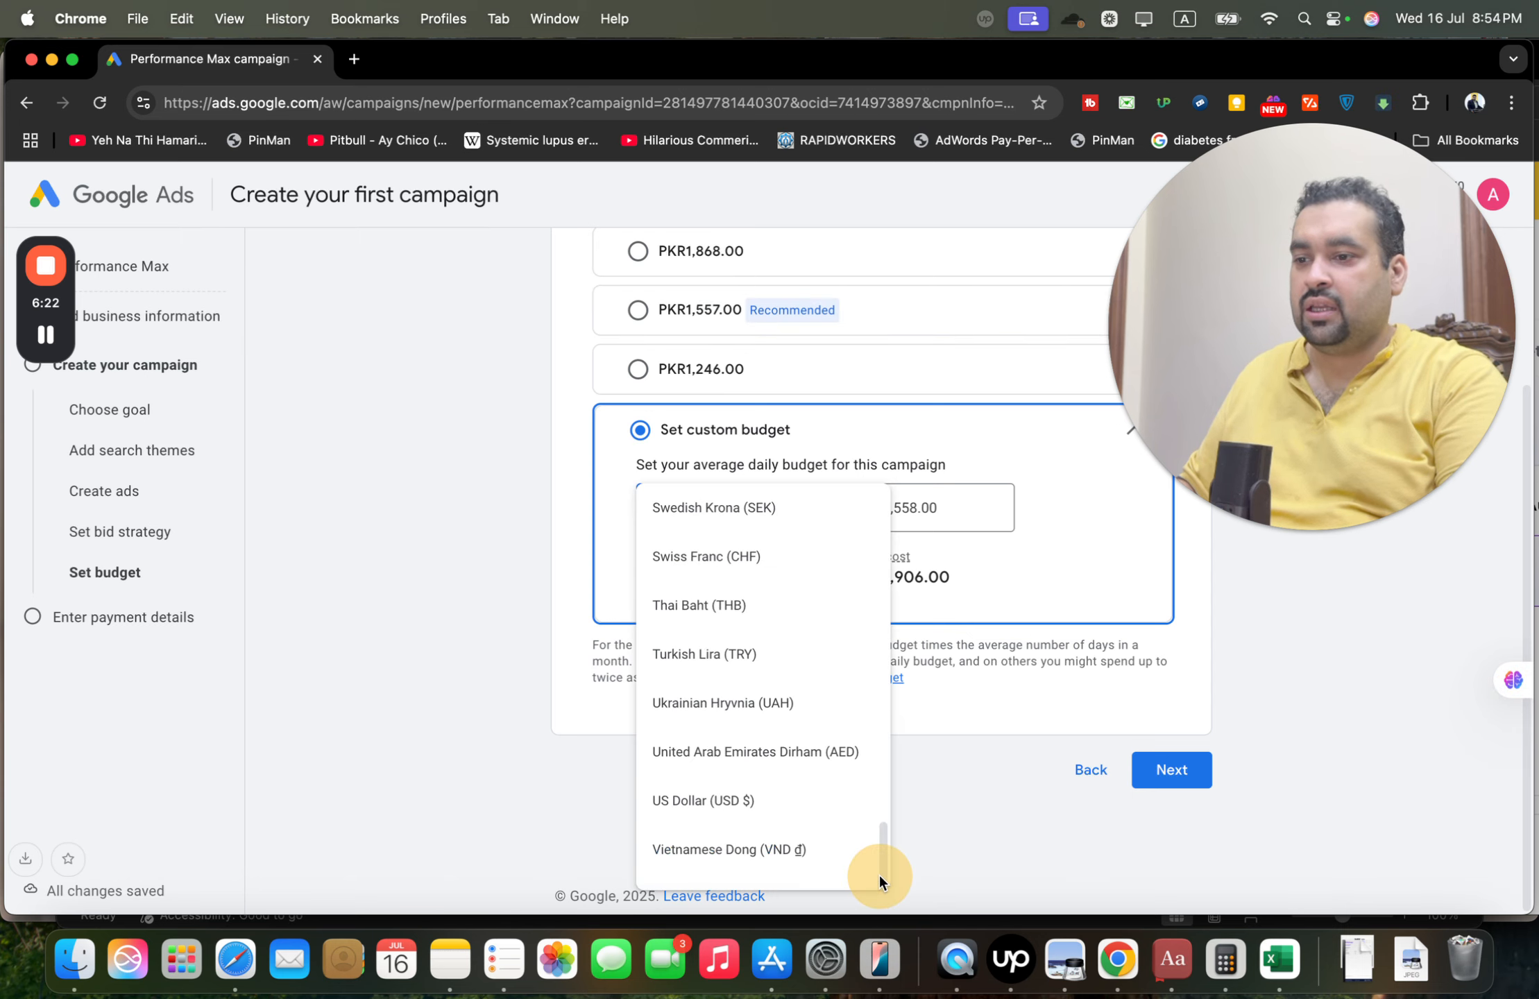
click(814, 808)
click(761, 507)
scroll(760, 510, up, 5)
click(760, 509)
click(1176, 770)
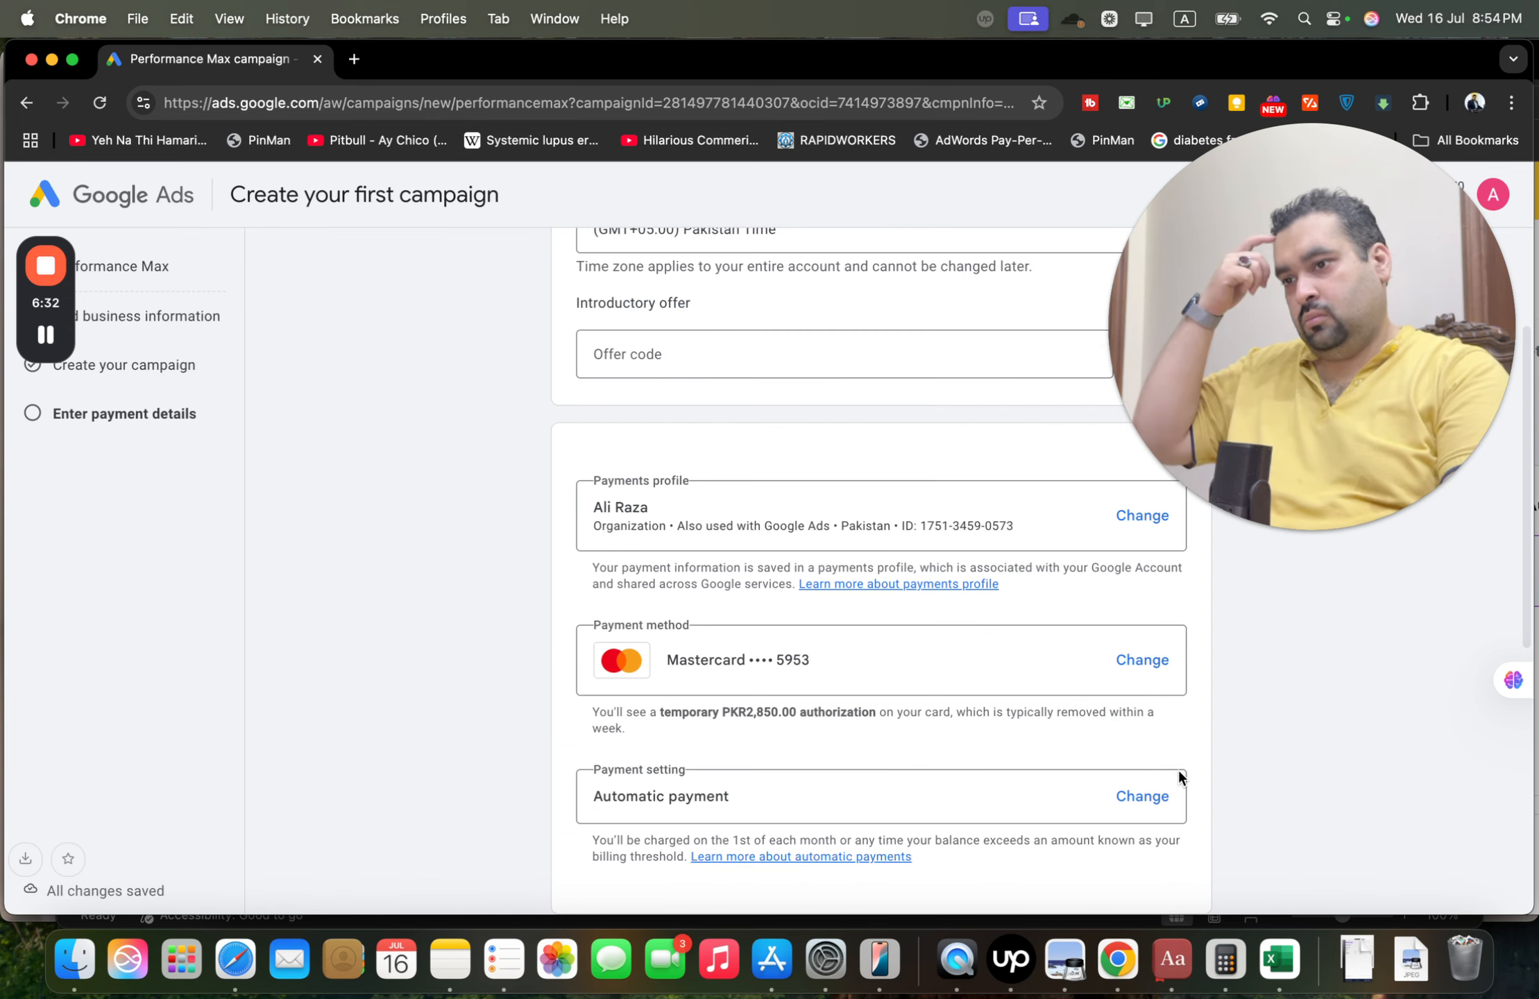
Examine the account's country, time zone, introductory offer, payments profile, payment method and payment setting.
drag(1523, 574, 1527, 435)
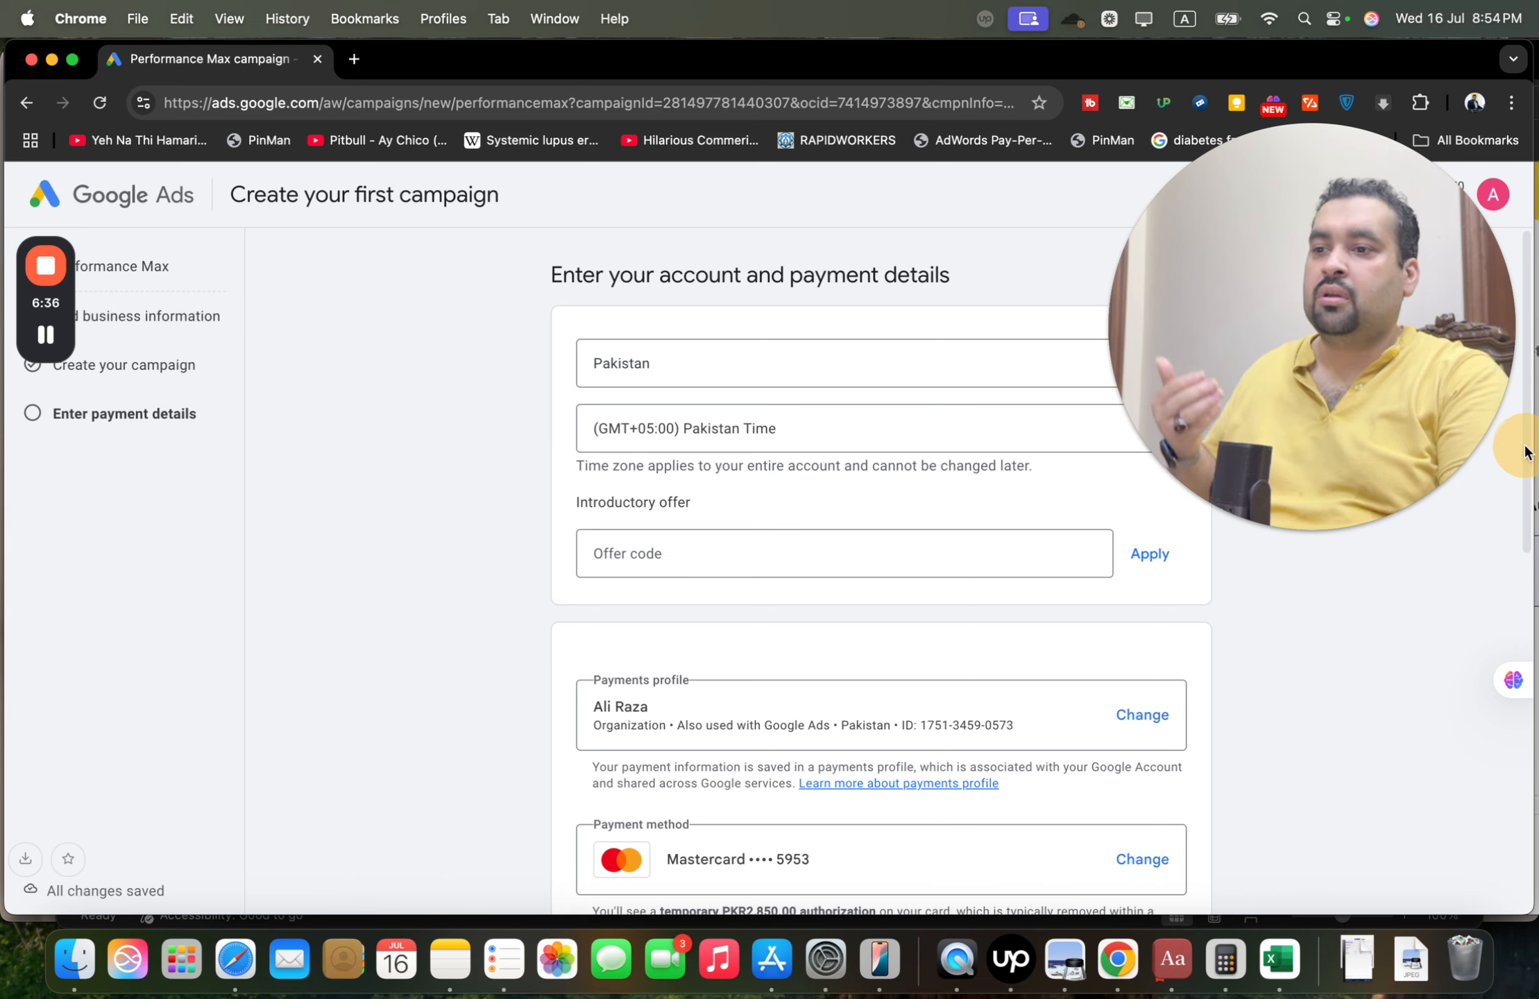
scroll(1522, 489, down, 2)
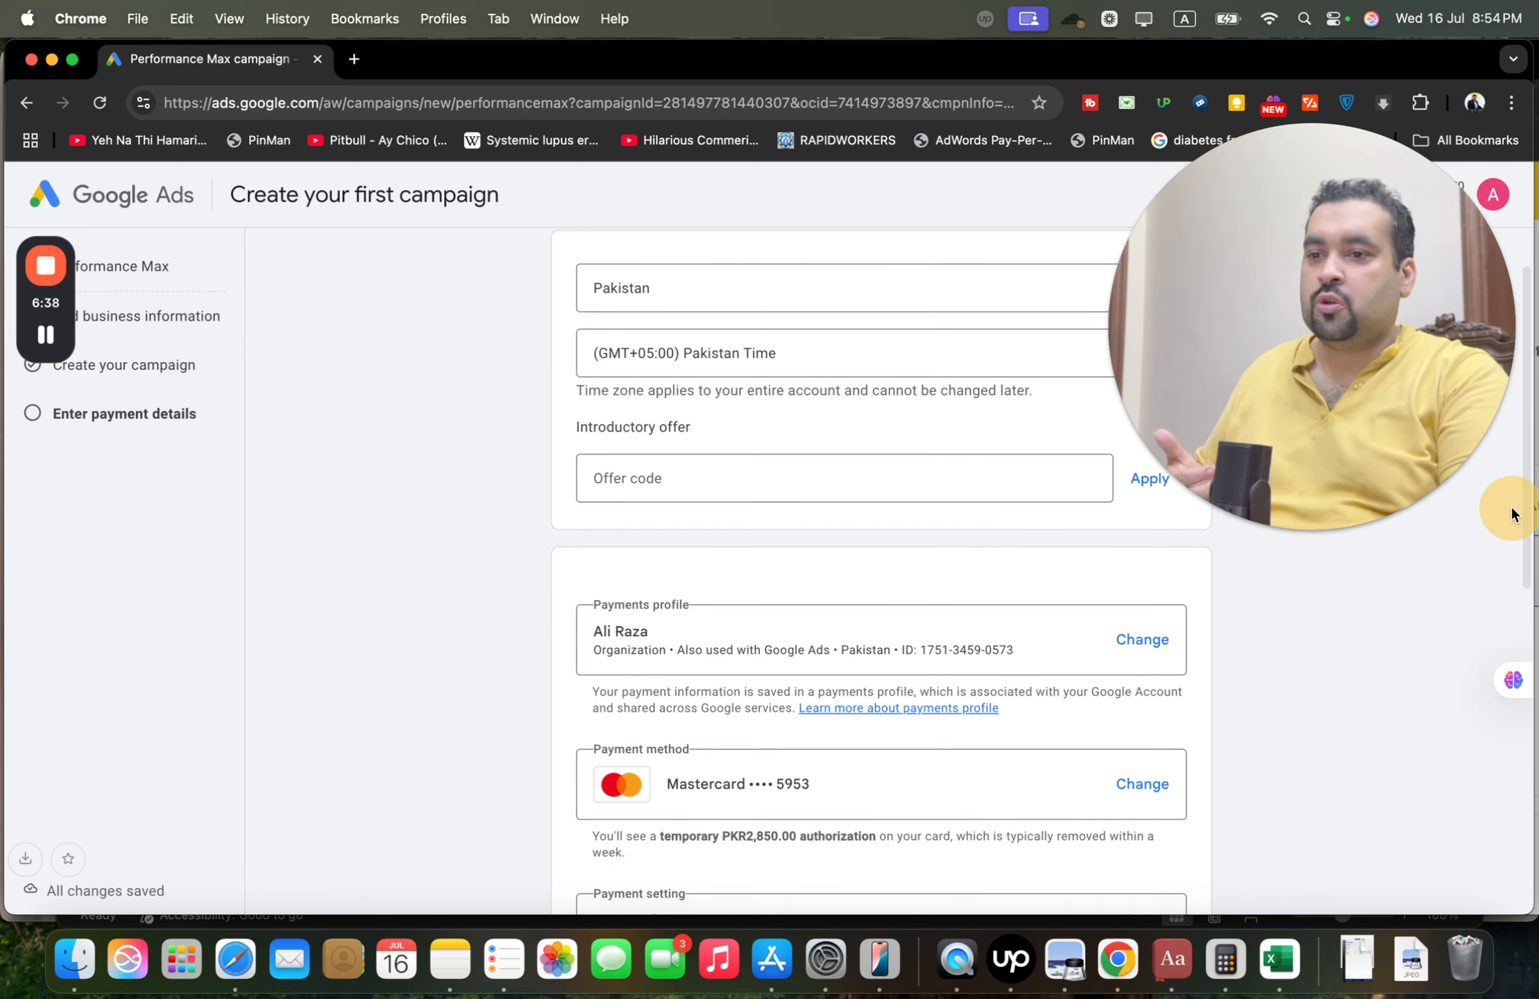
scroll(1512, 514, up, 2)
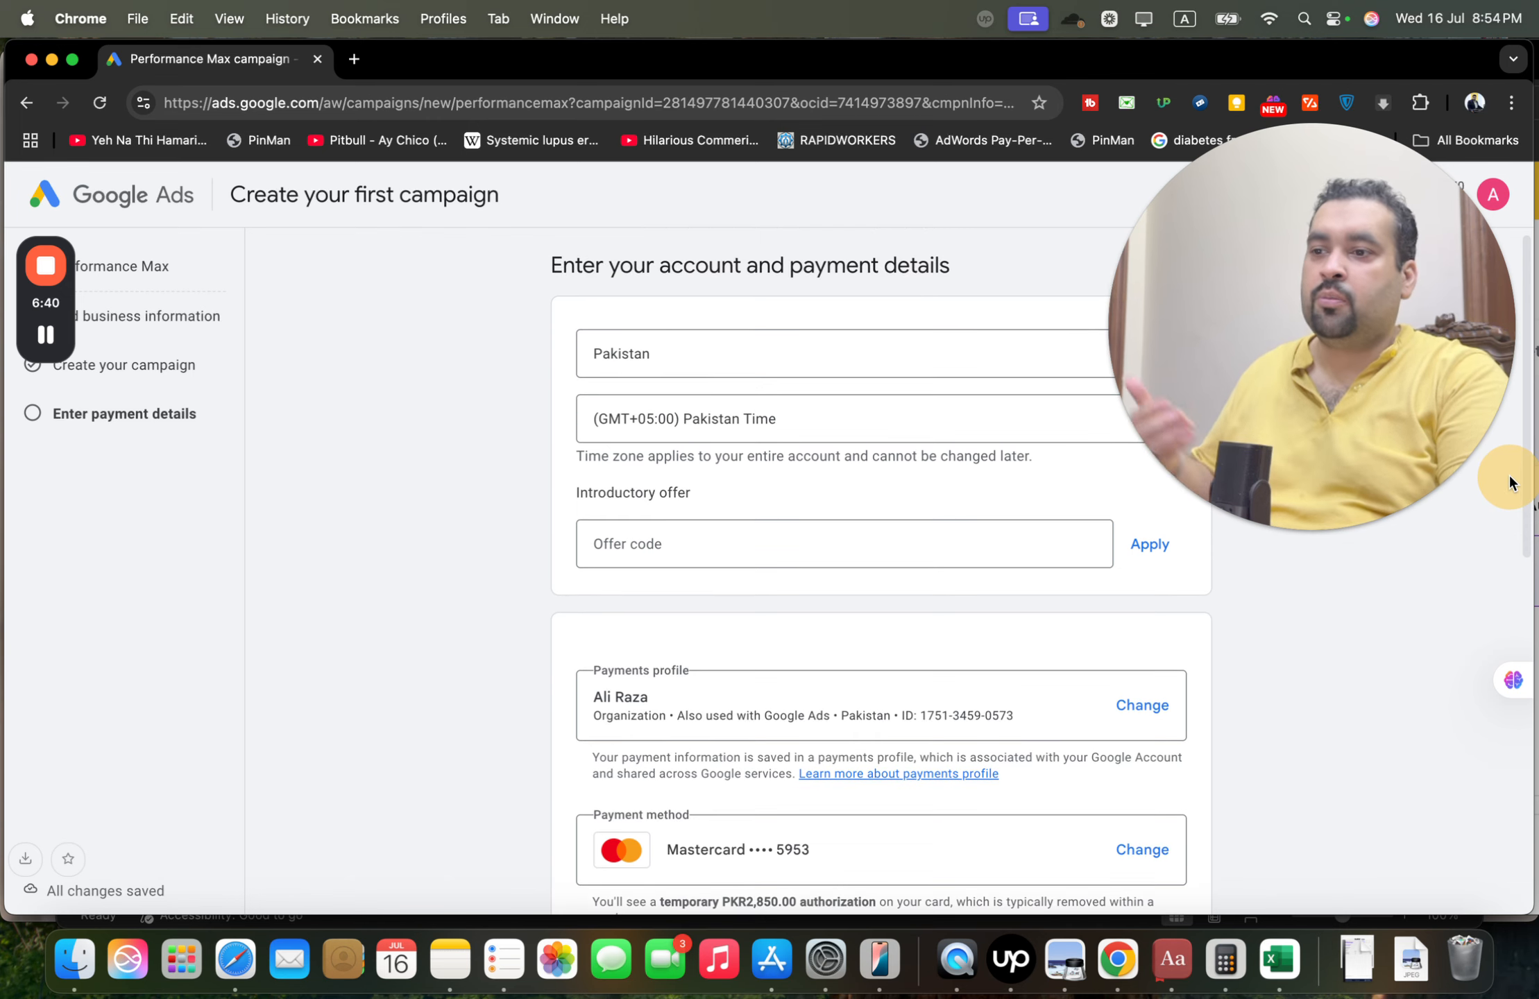
scroll(1506, 507, down, 3)
scroll(1501, 534, down, 5)
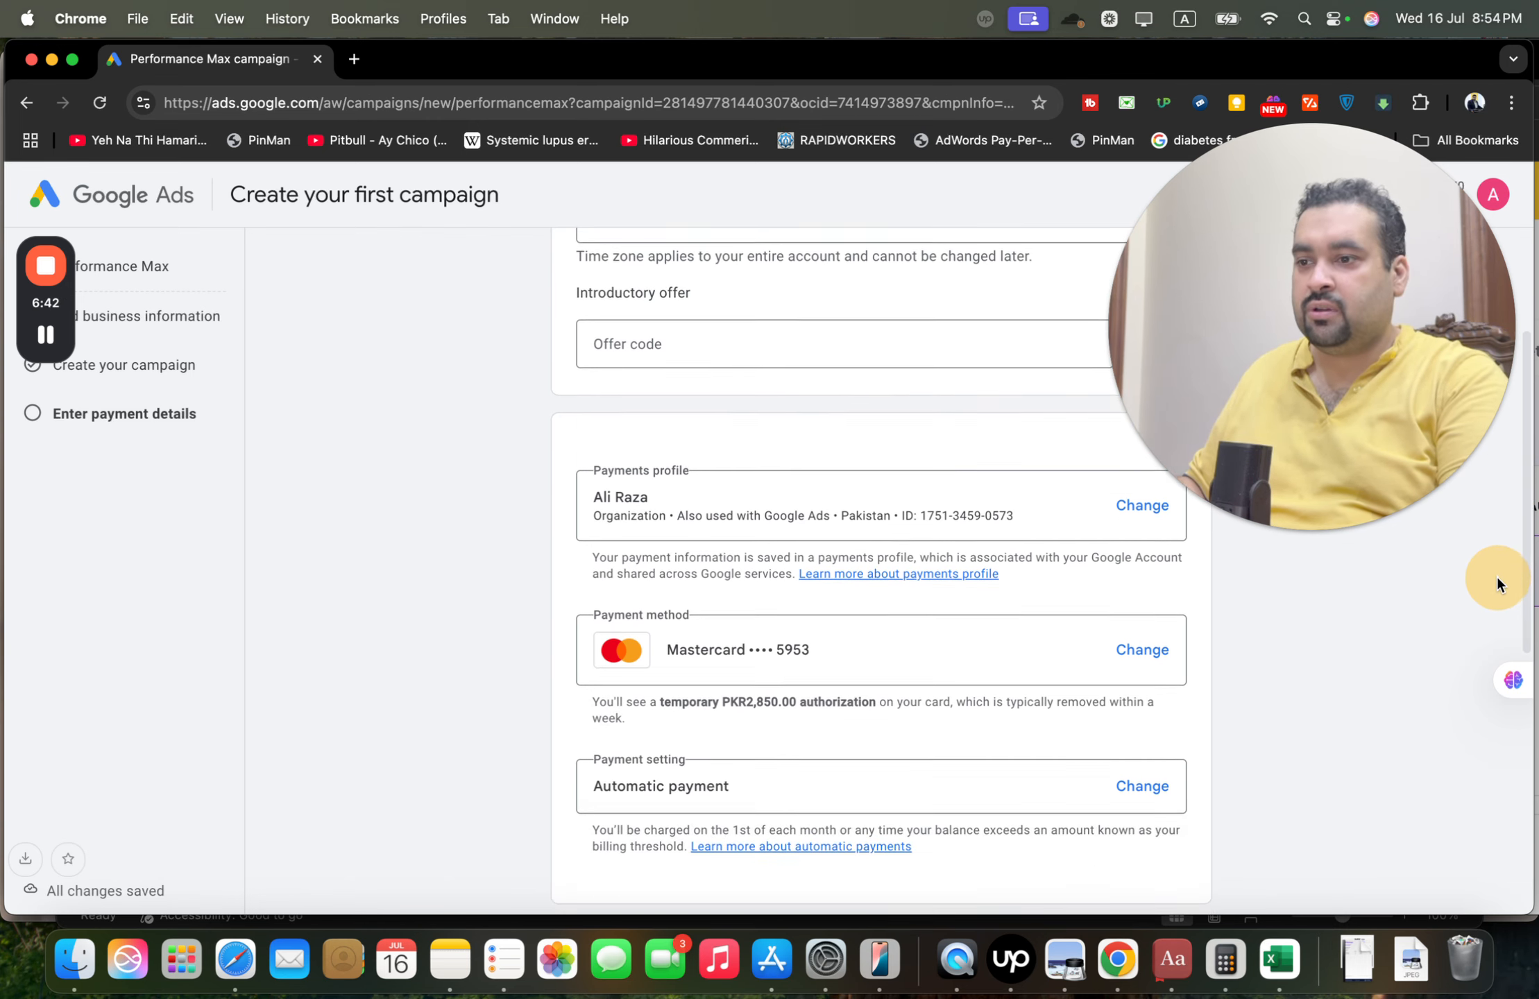
drag(1420, 468, 1456, 272)
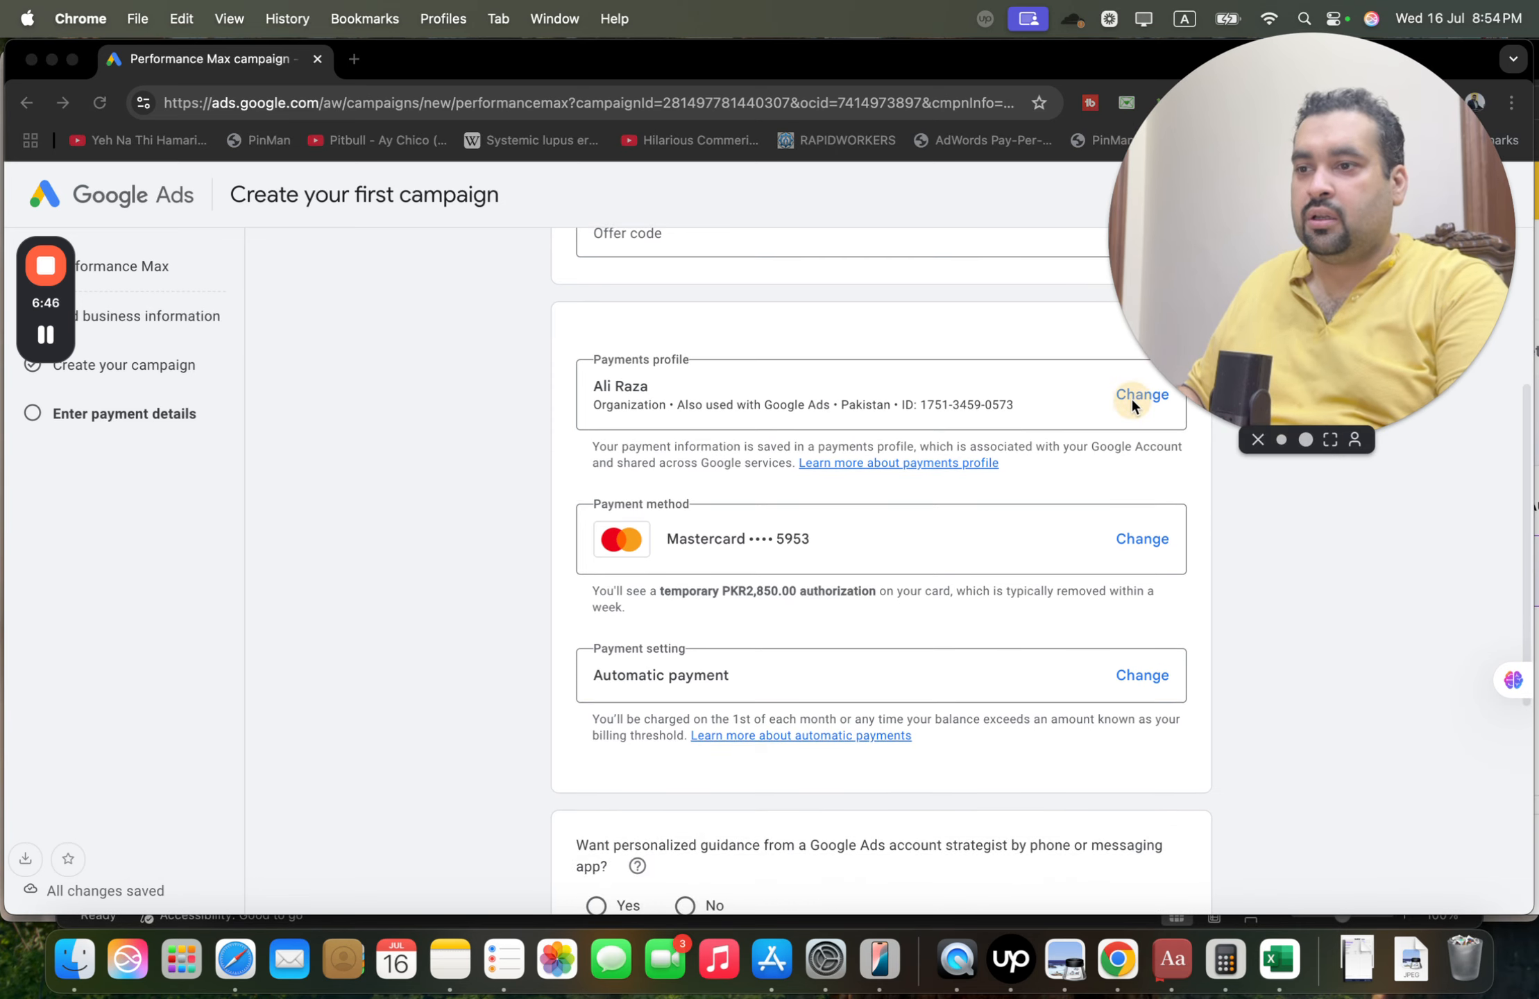
drag(1279, 294, 1278, 846)
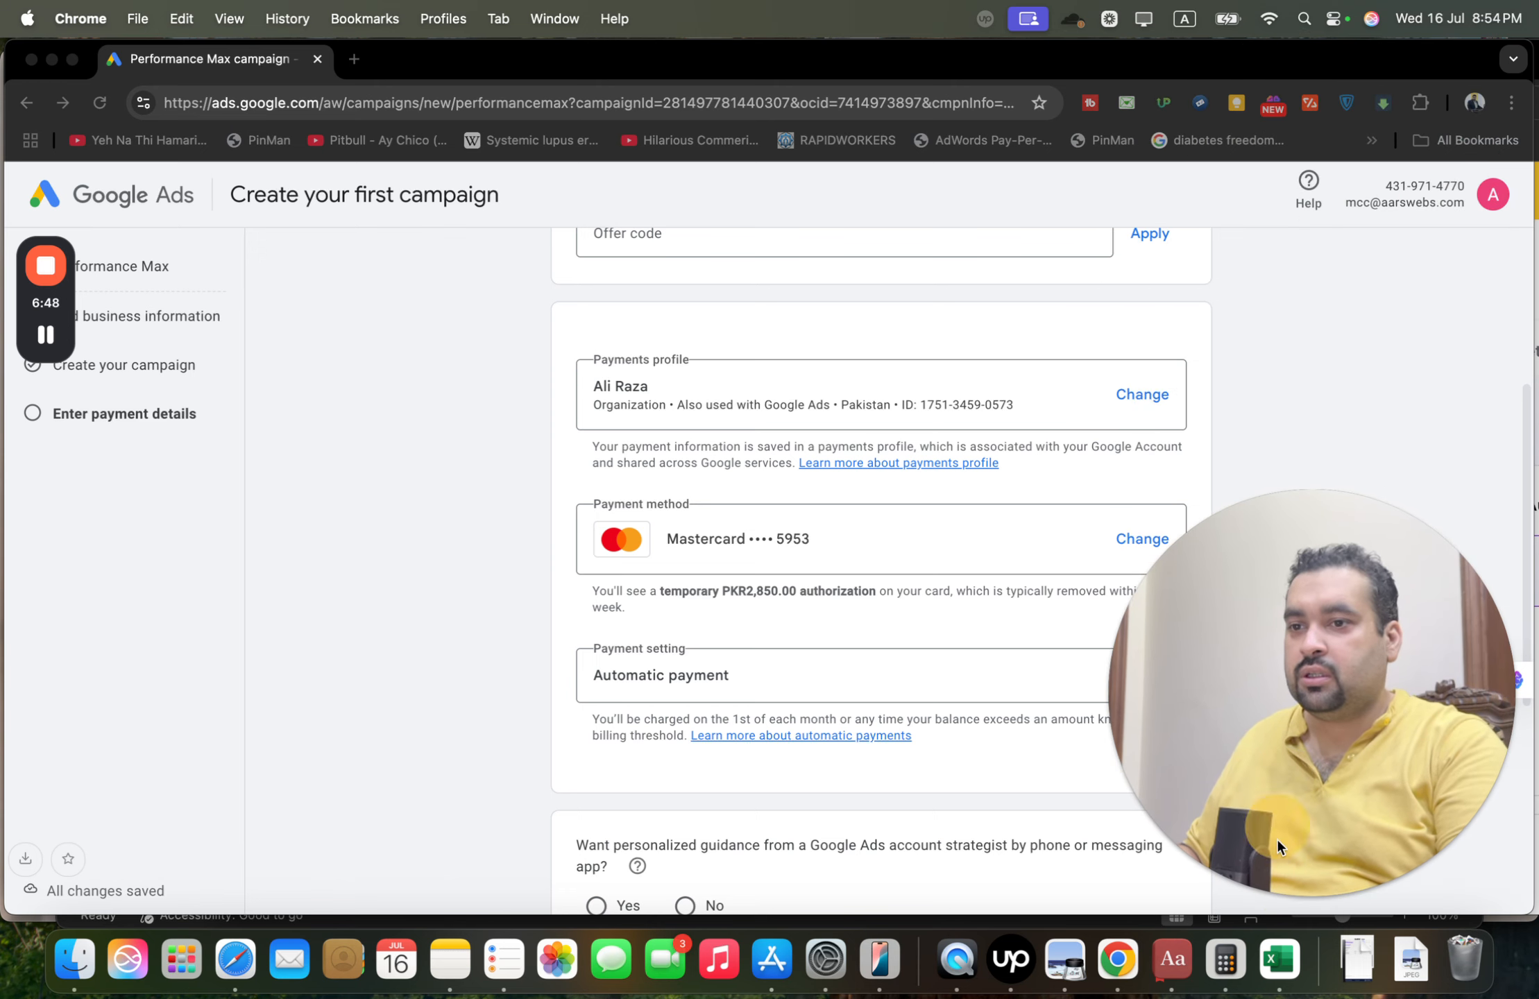
Look through the selectable payments profiles and the fields for creating a new organization profile, and cancel without changing the profile.
click(1141, 392)
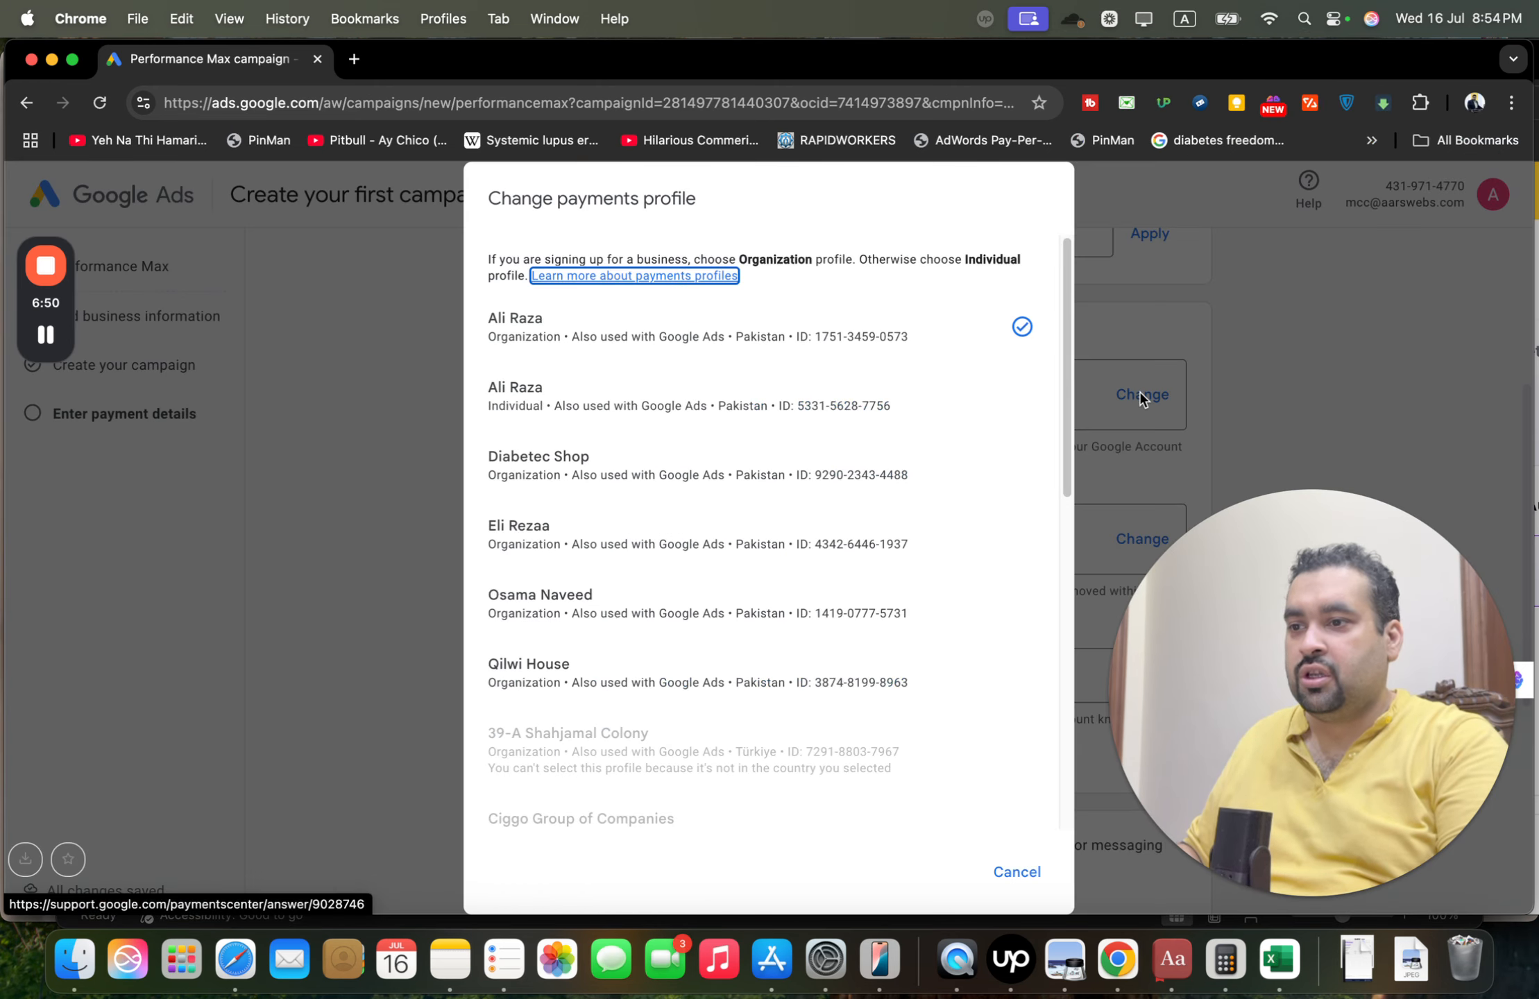
drag(1063, 431, 1045, 829)
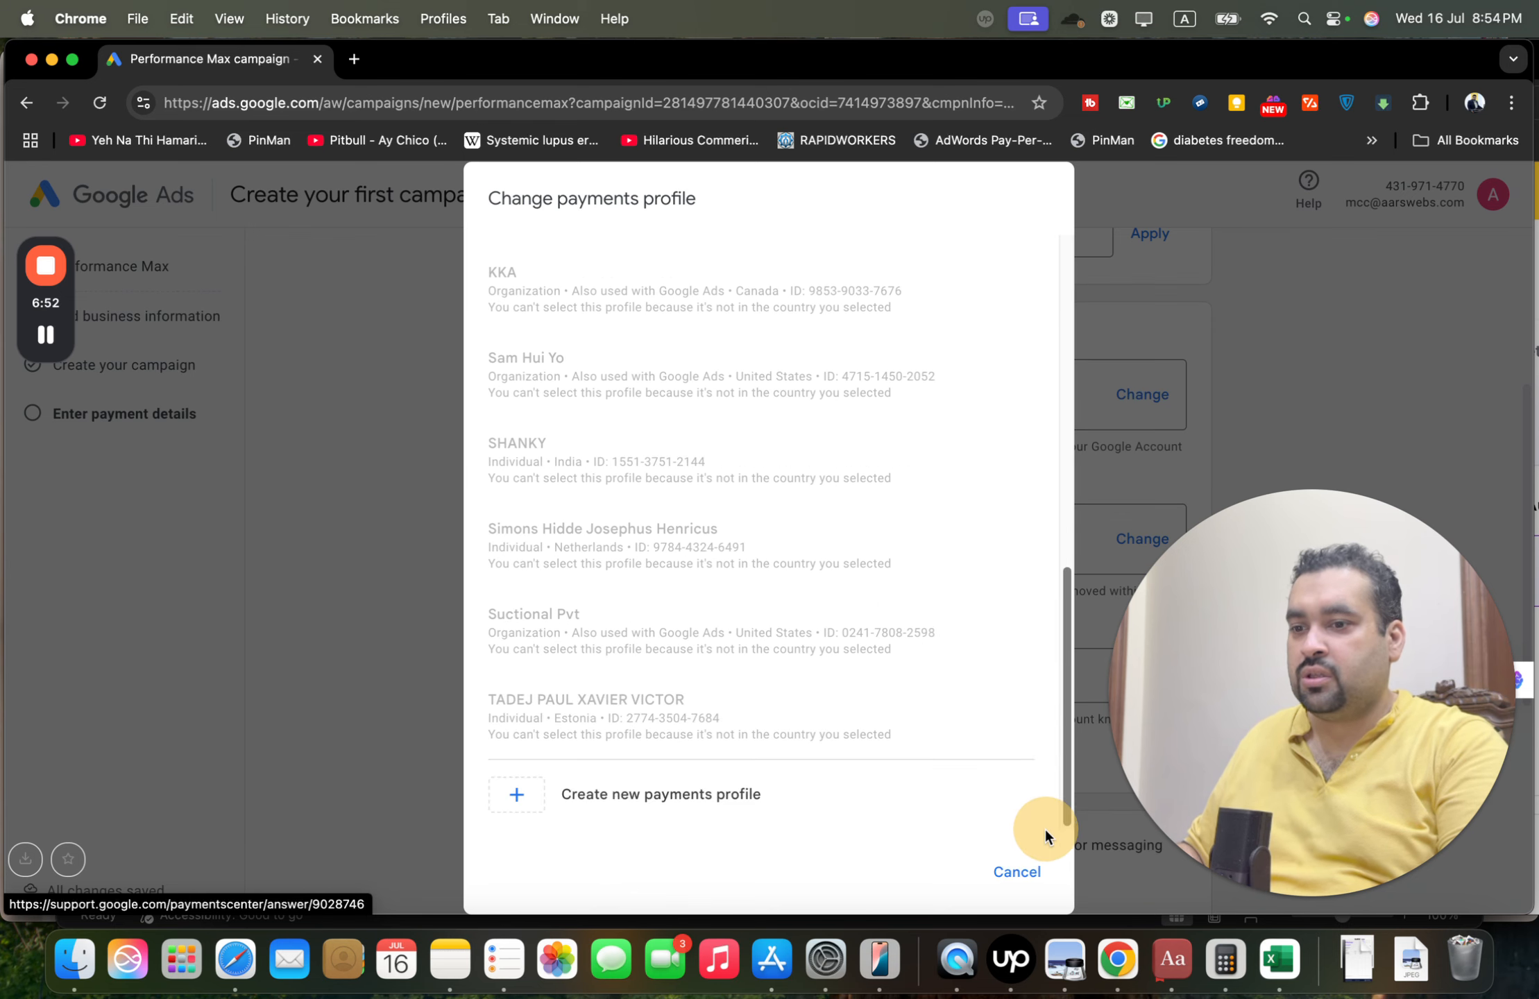
click(742, 794)
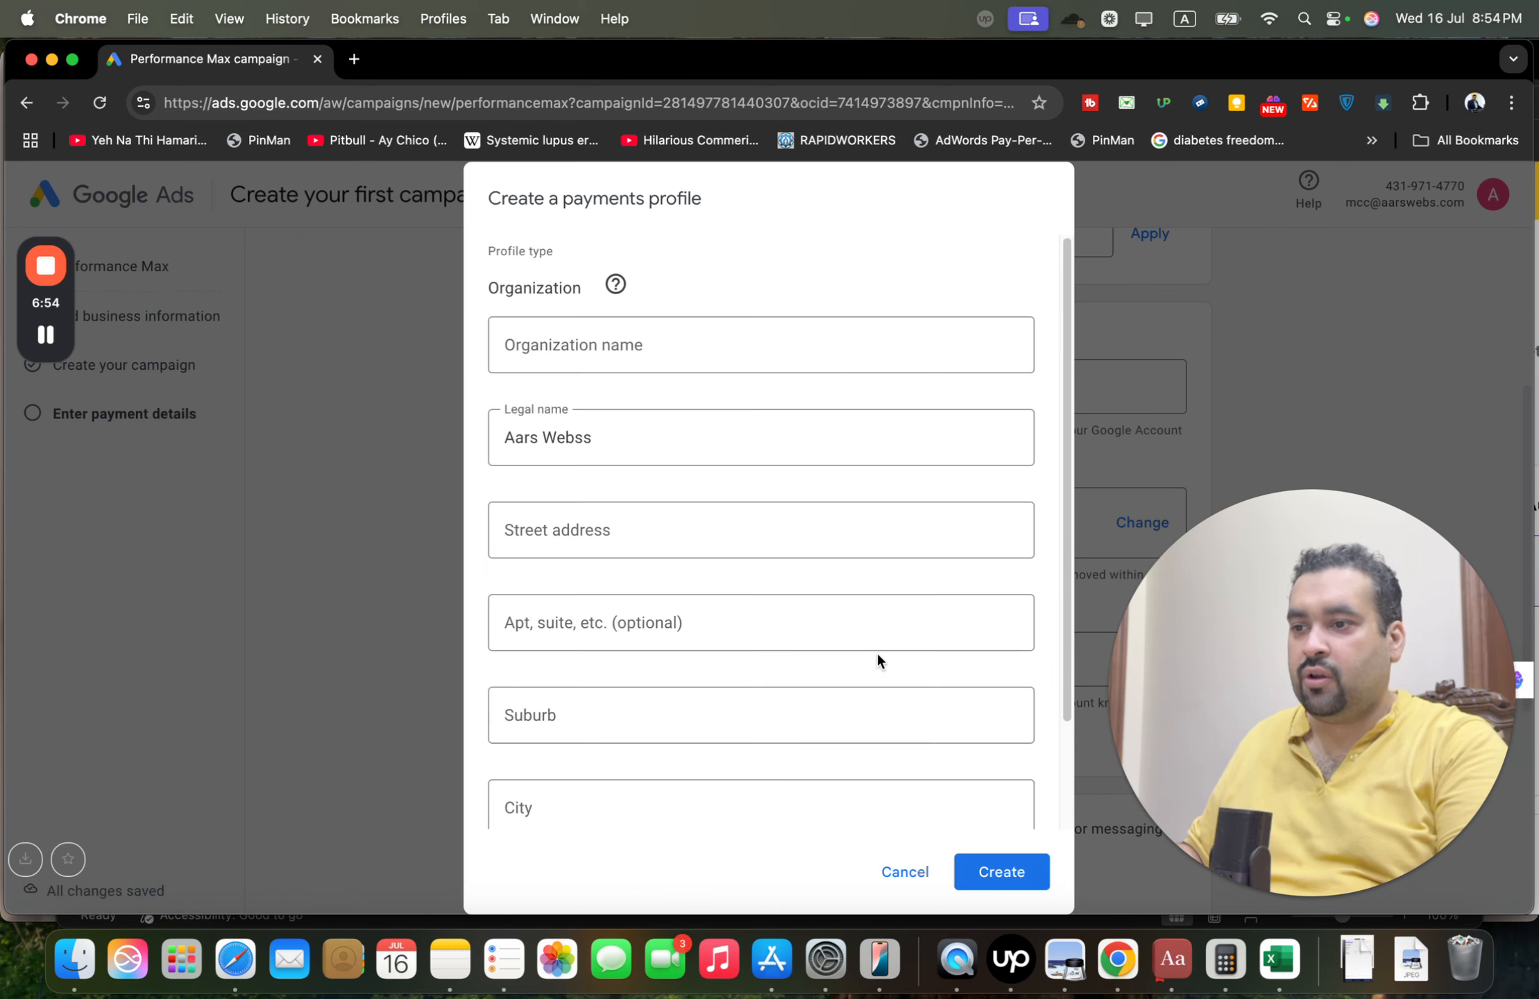
drag(1072, 420, 1072, 605)
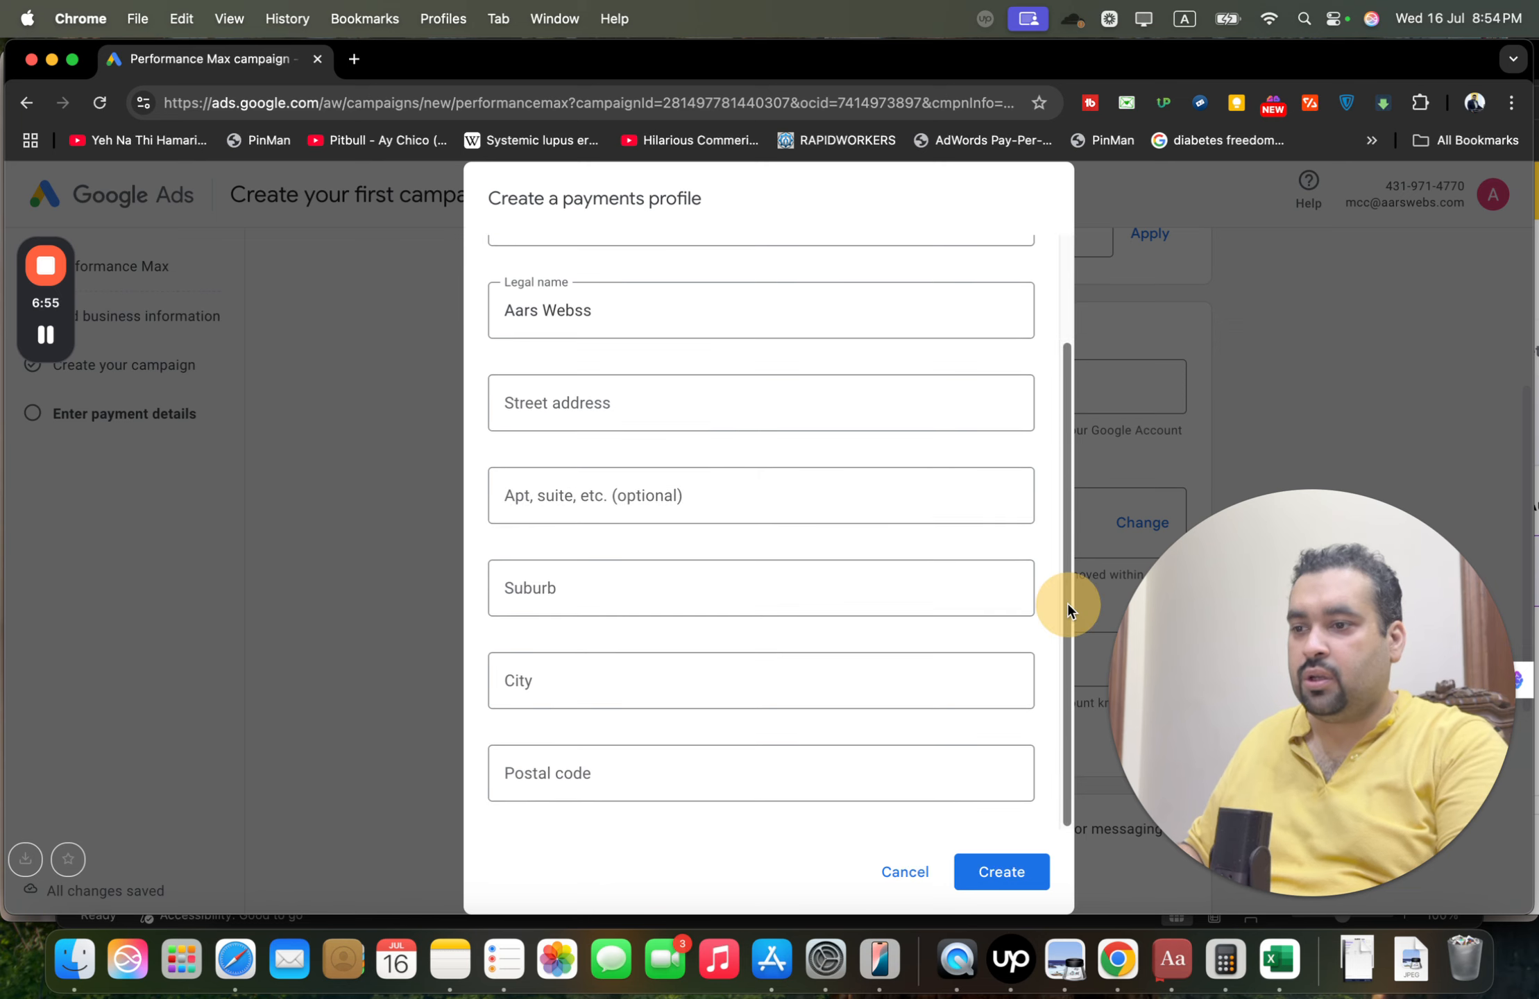
click(915, 869)
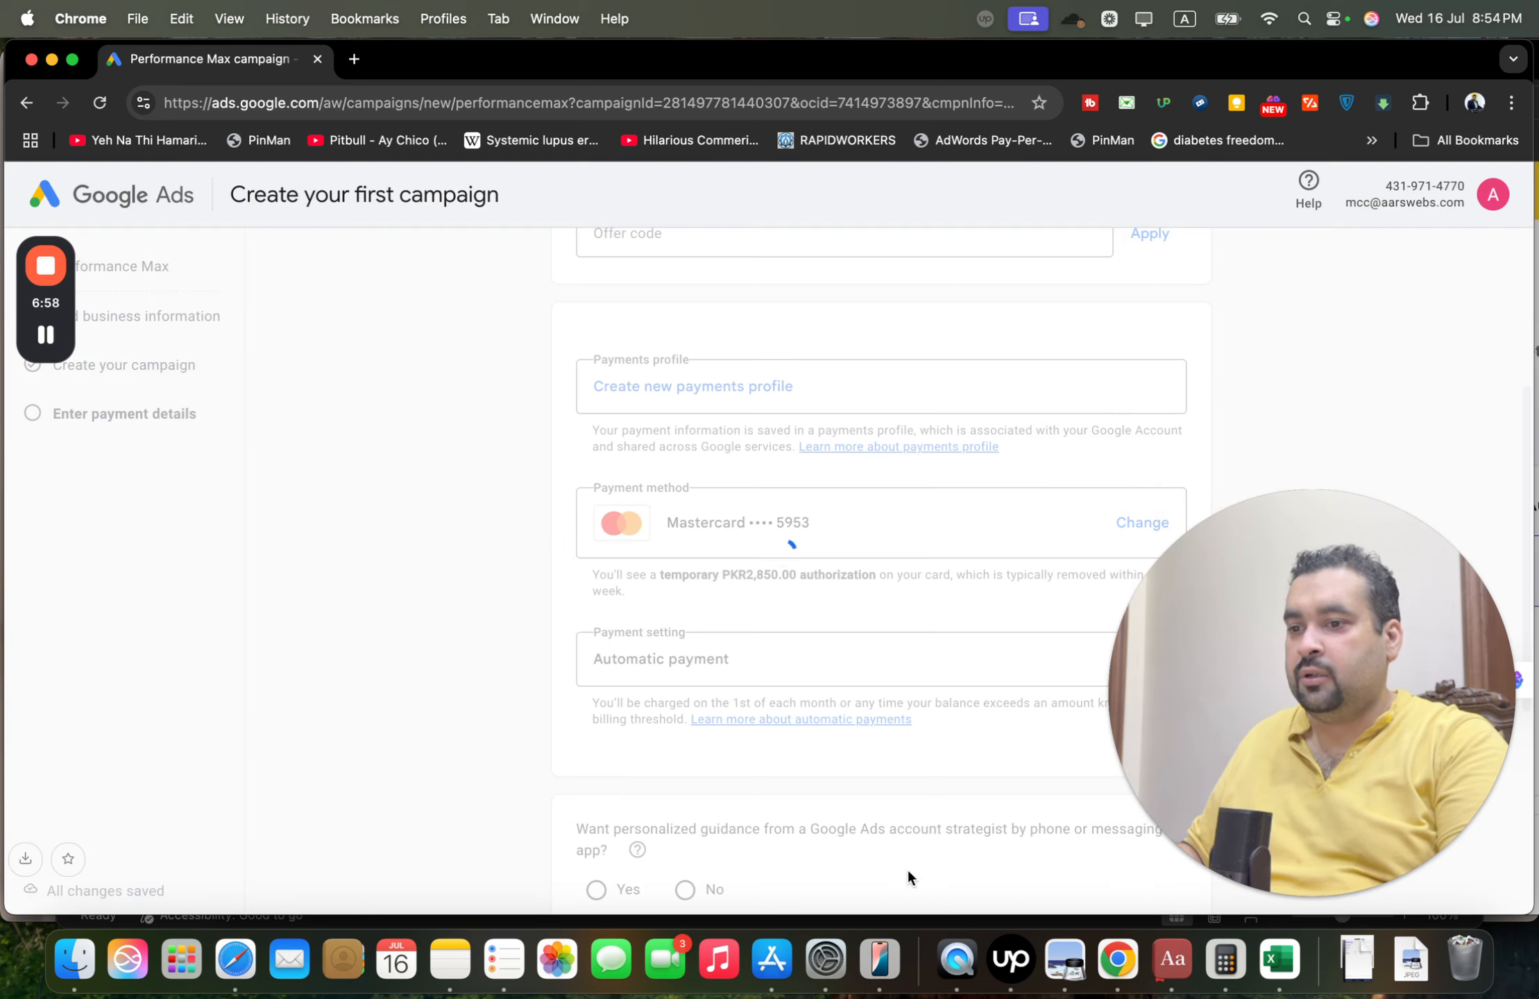
drag(1332, 578, 1388, 154)
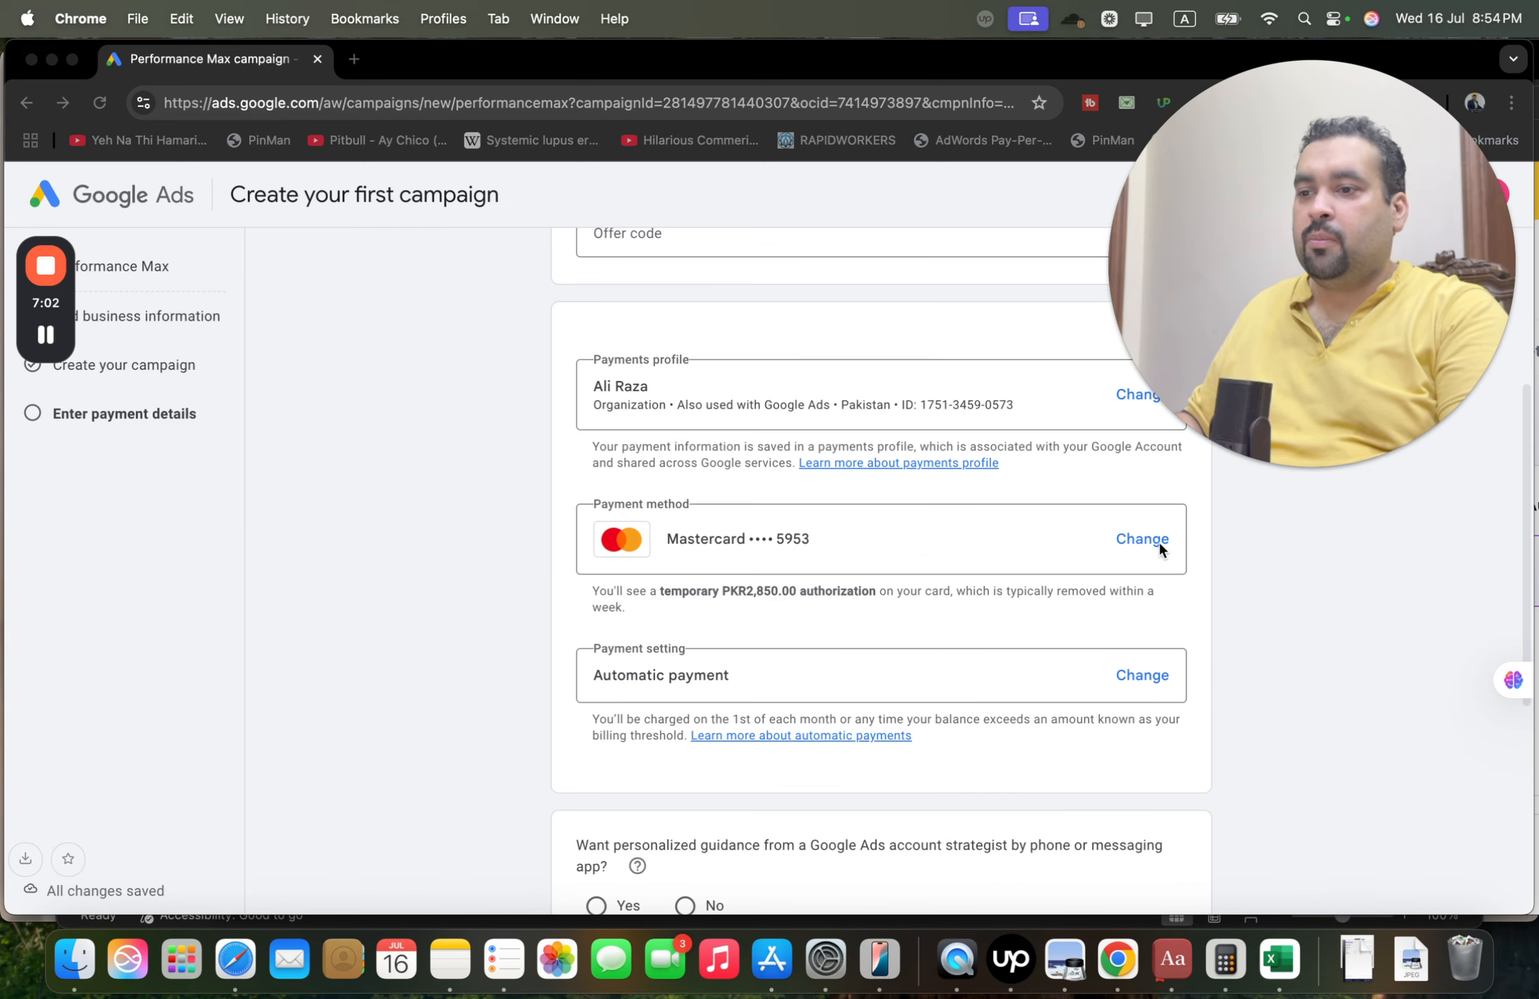
Compare the automatic and manual payment settings, and cancel to keep Automatic payment.
drag(1522, 517, 1500, 687)
scroll(1151, 491, up, 3)
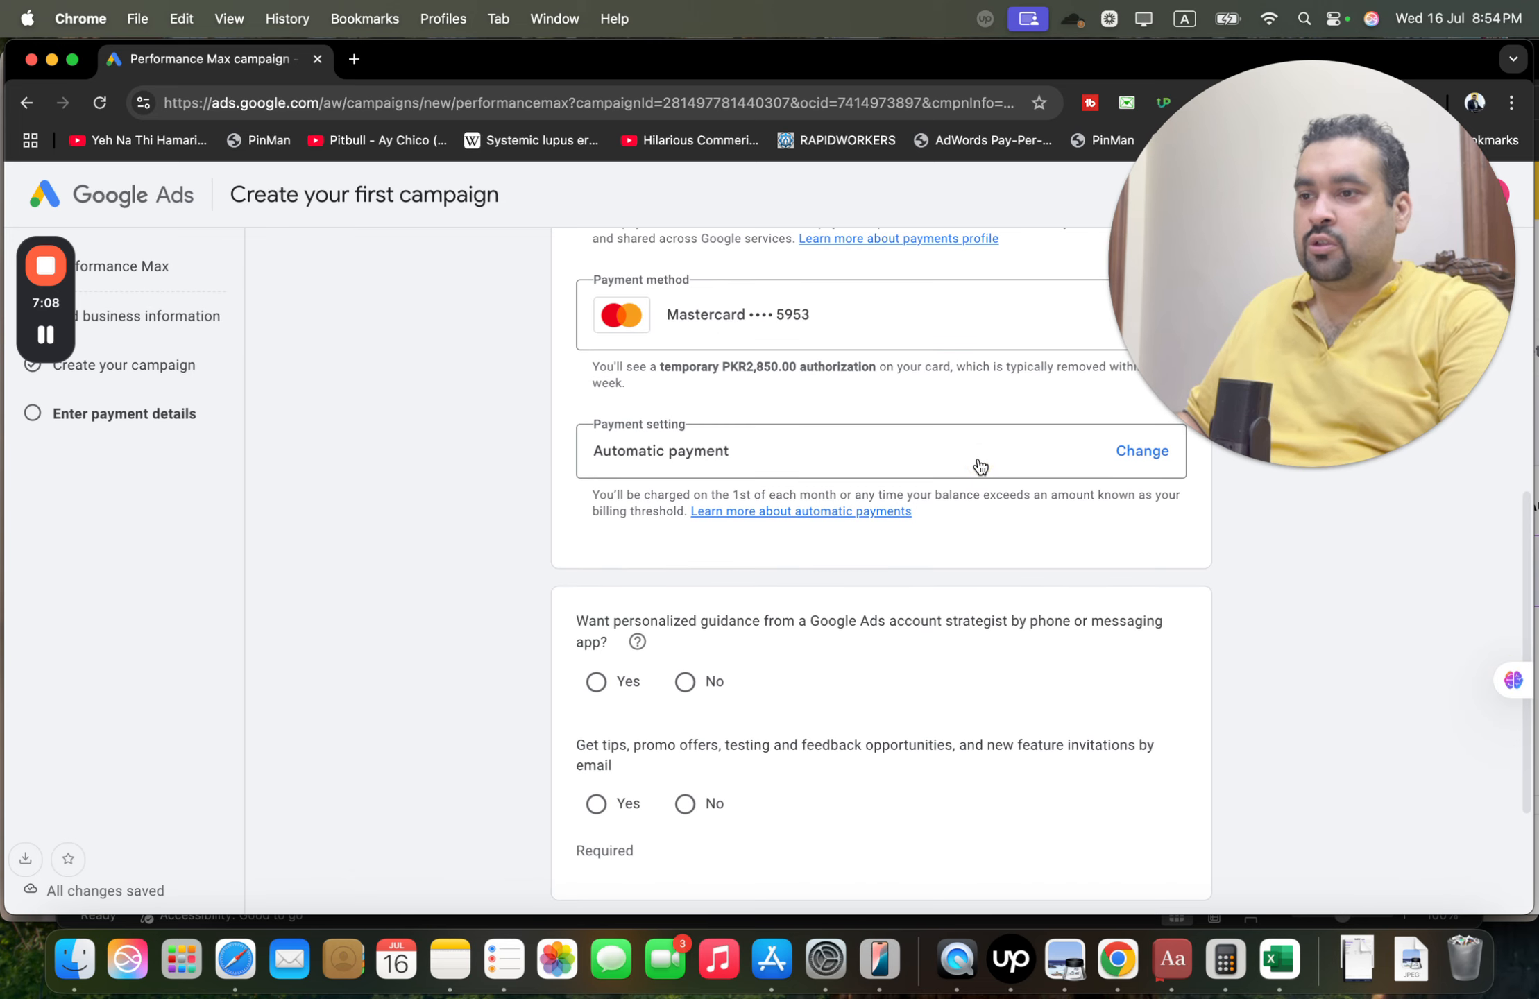
click(1122, 452)
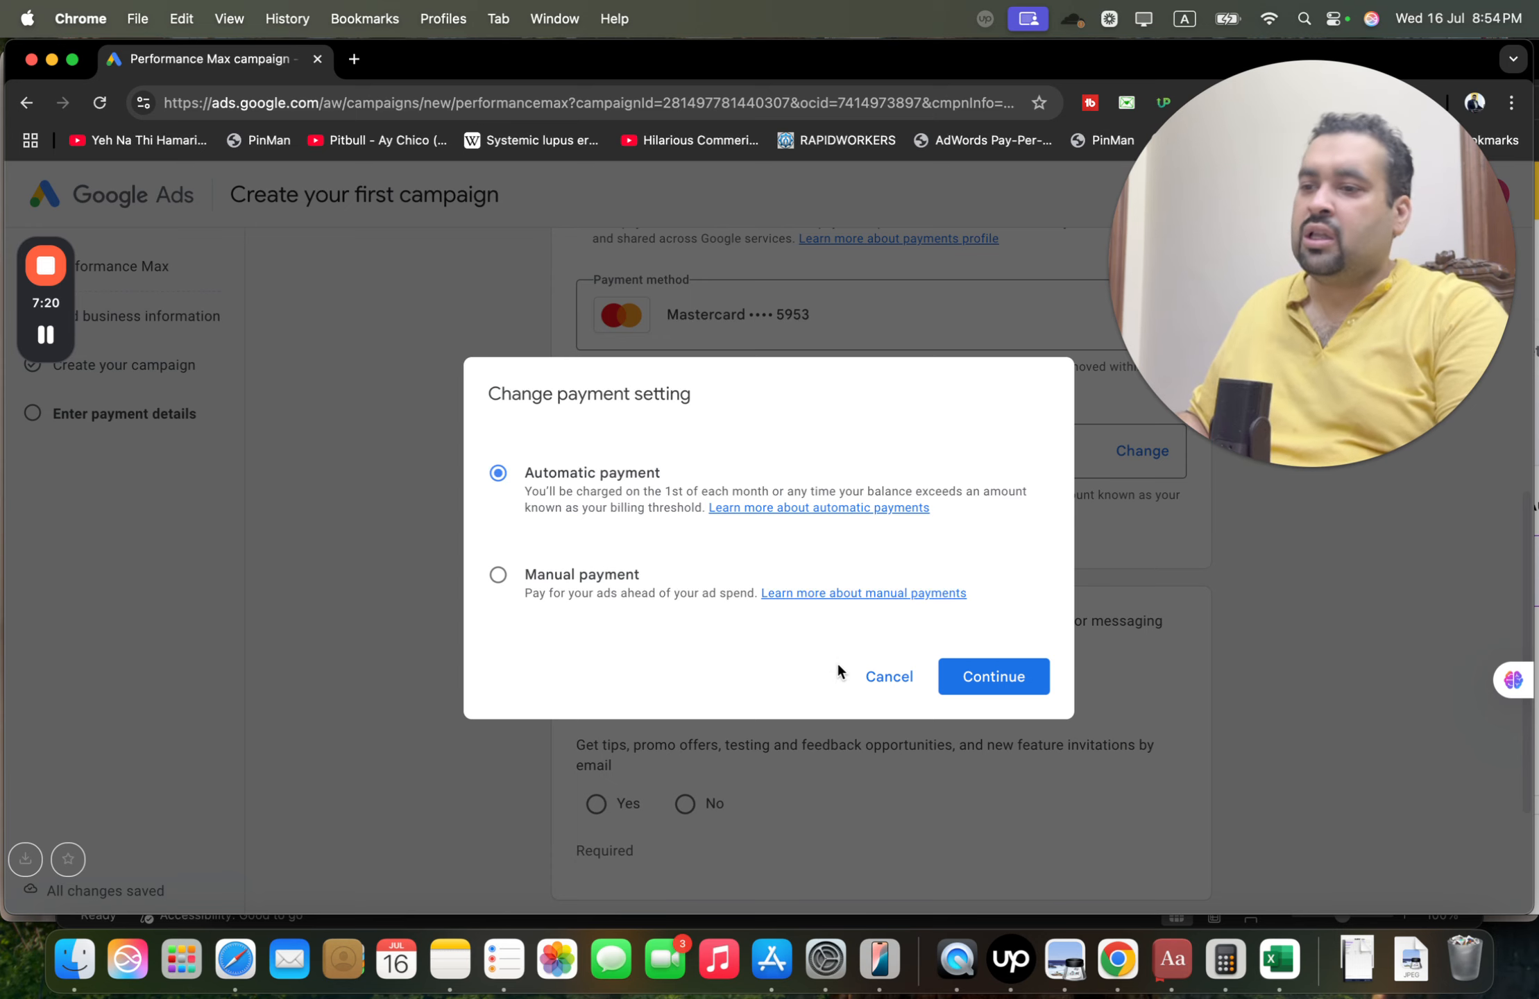
click(890, 679)
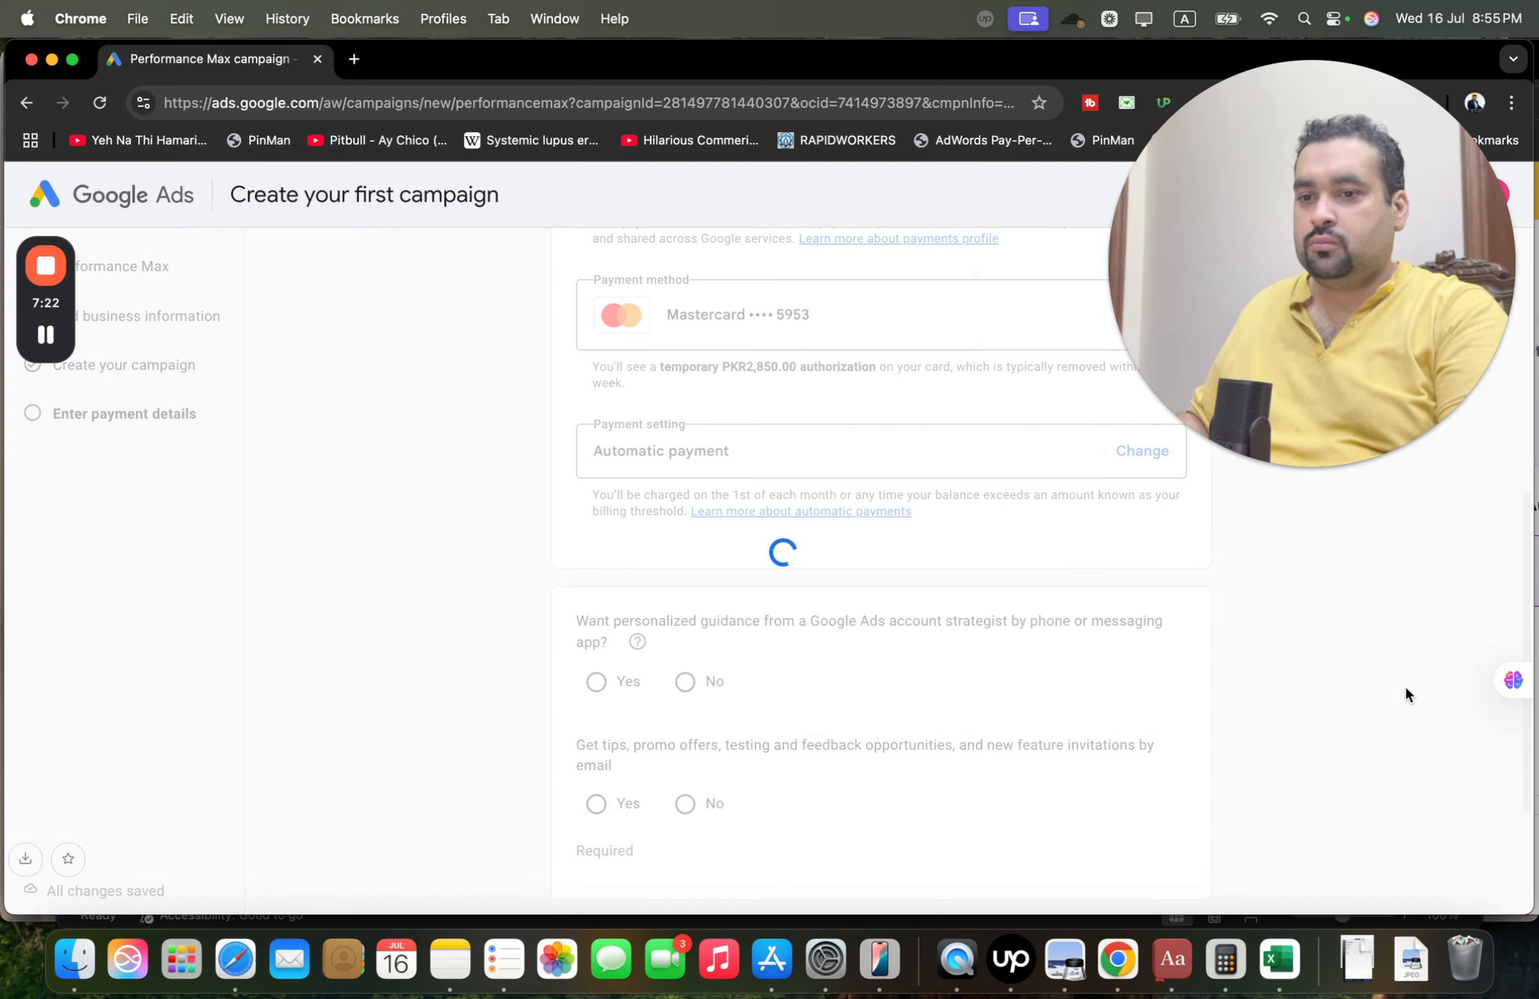
key(ctrl+Right)
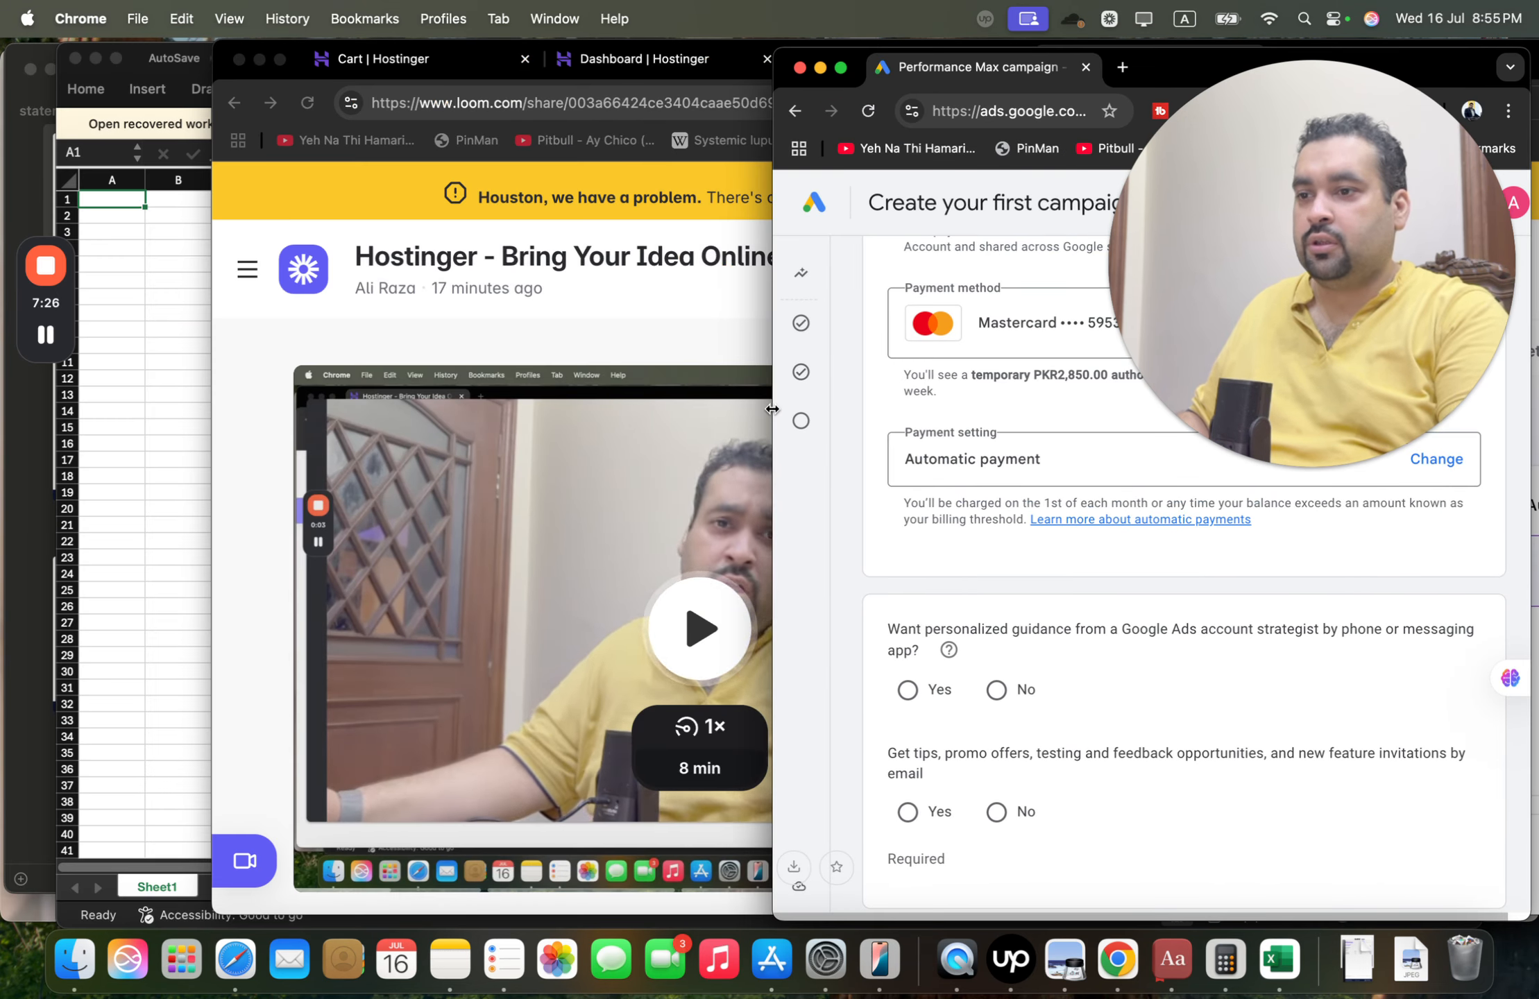
key(ctrl+Up)
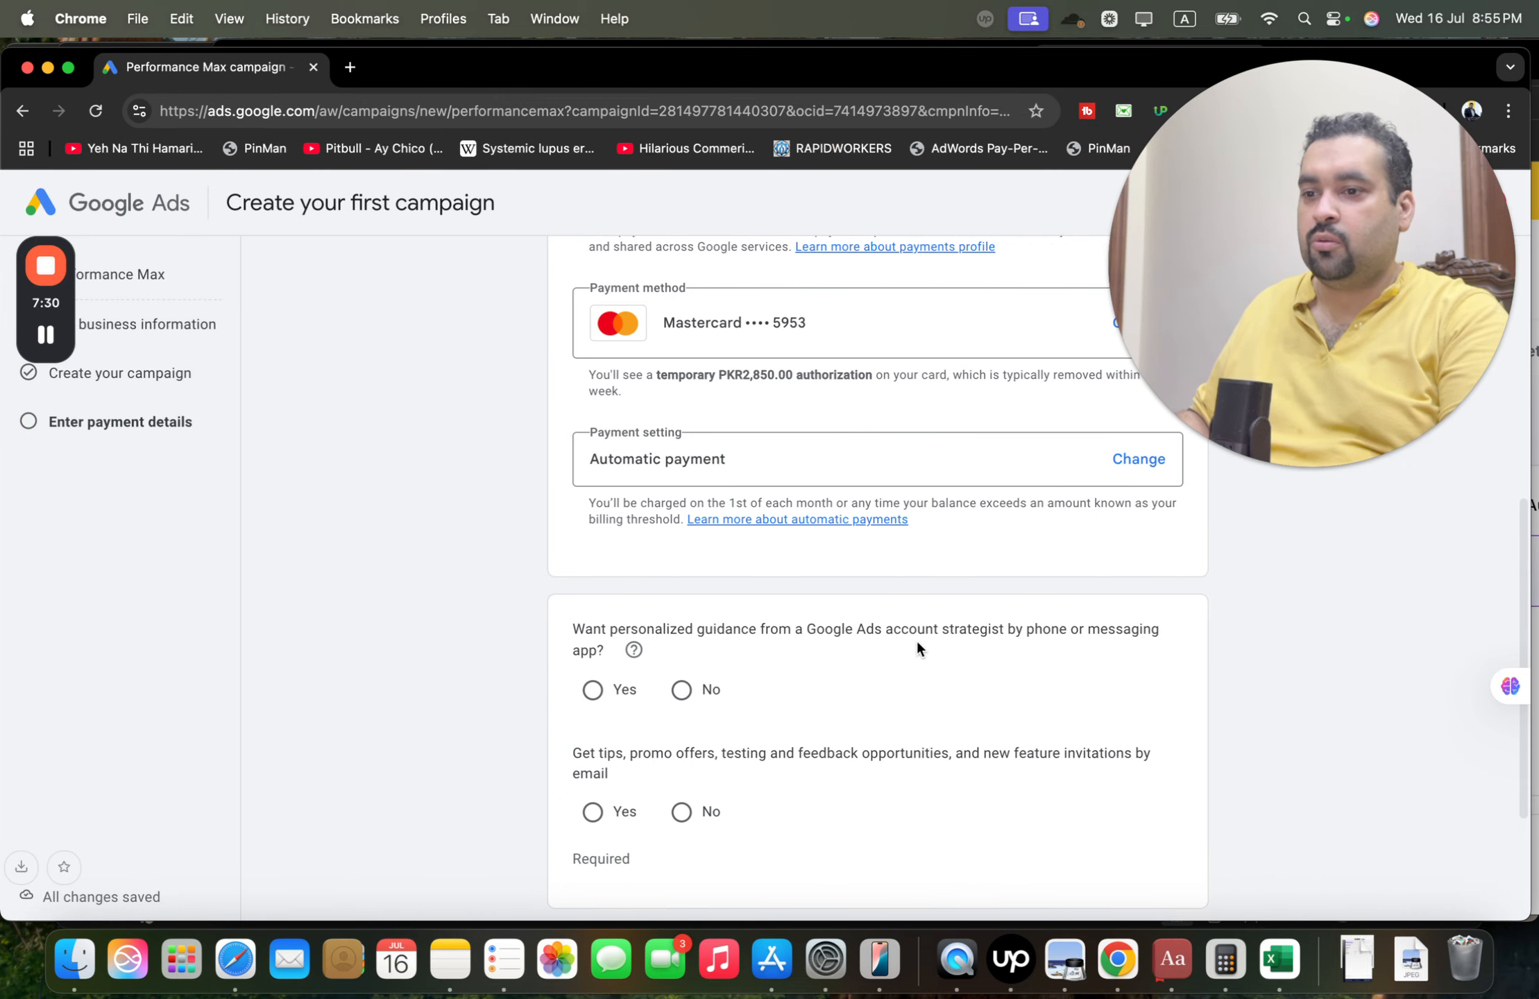
Accept both the strategist guidance and the email tips and promo offers, and try to submit without a phone number.
click(594, 690)
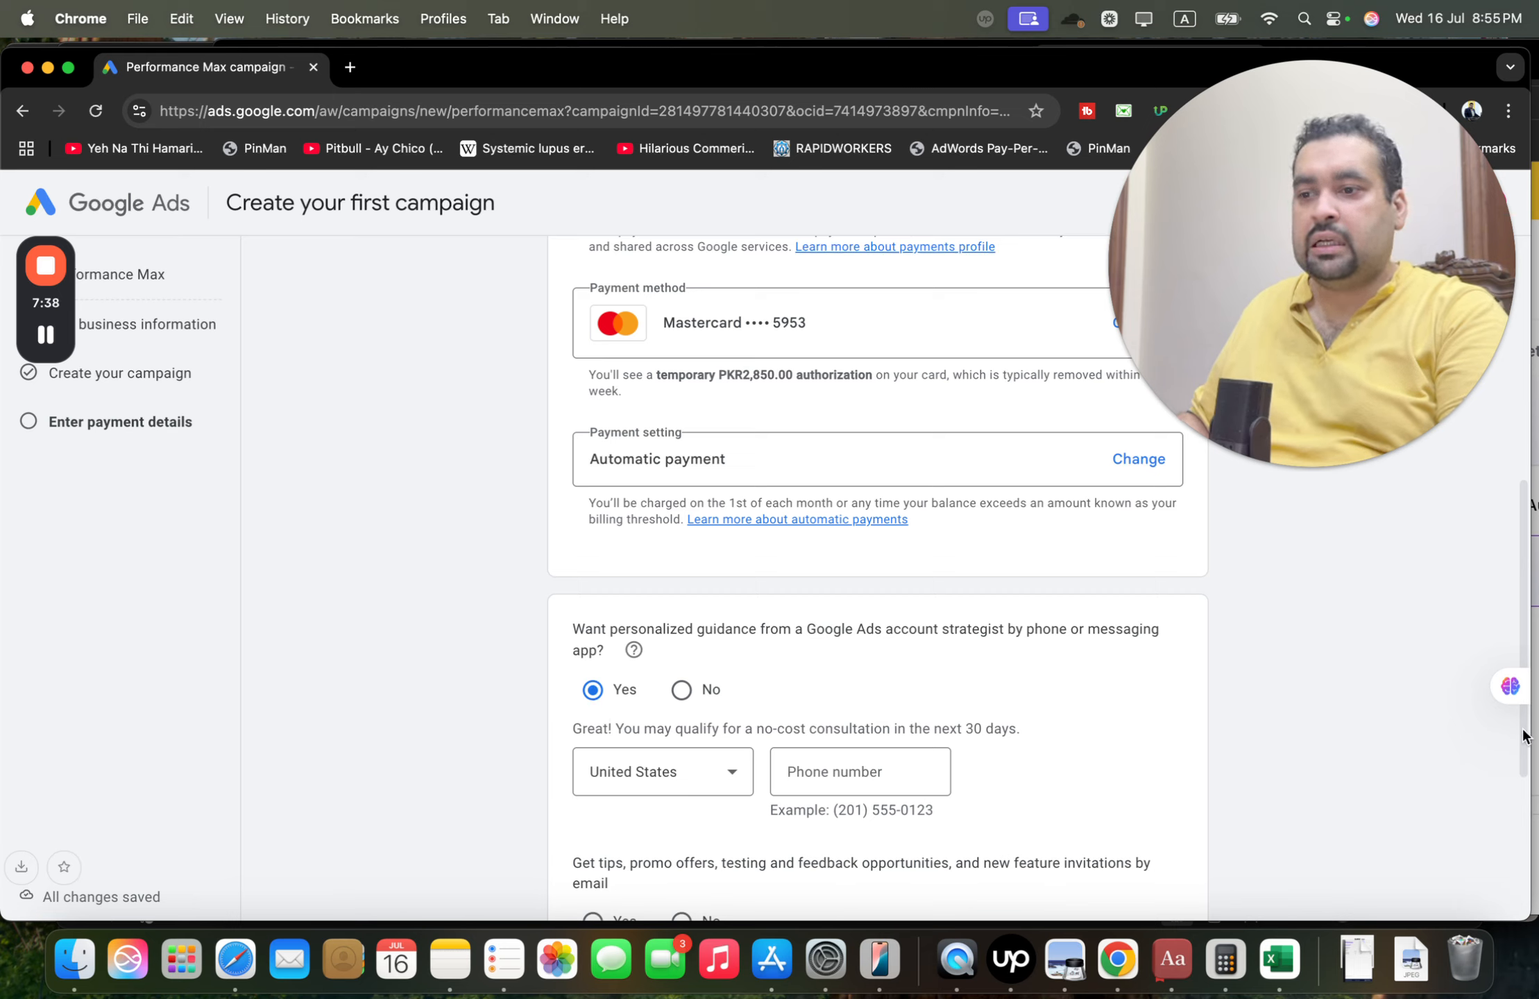
drag(1524, 746, 1513, 876)
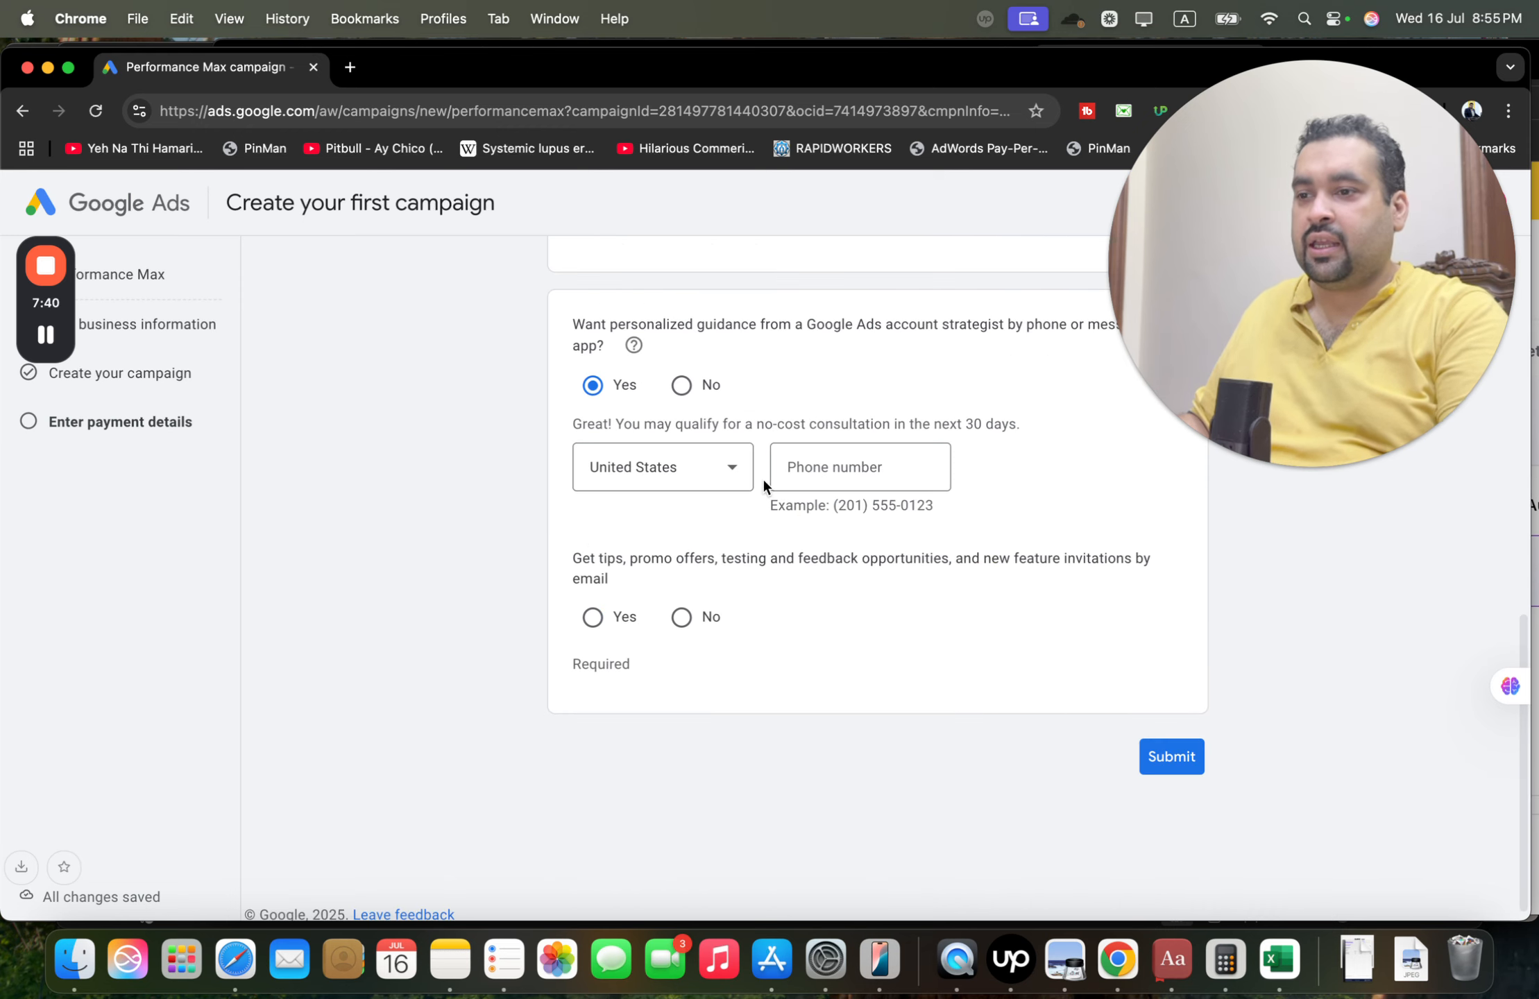
click(714, 468)
click(1002, 503)
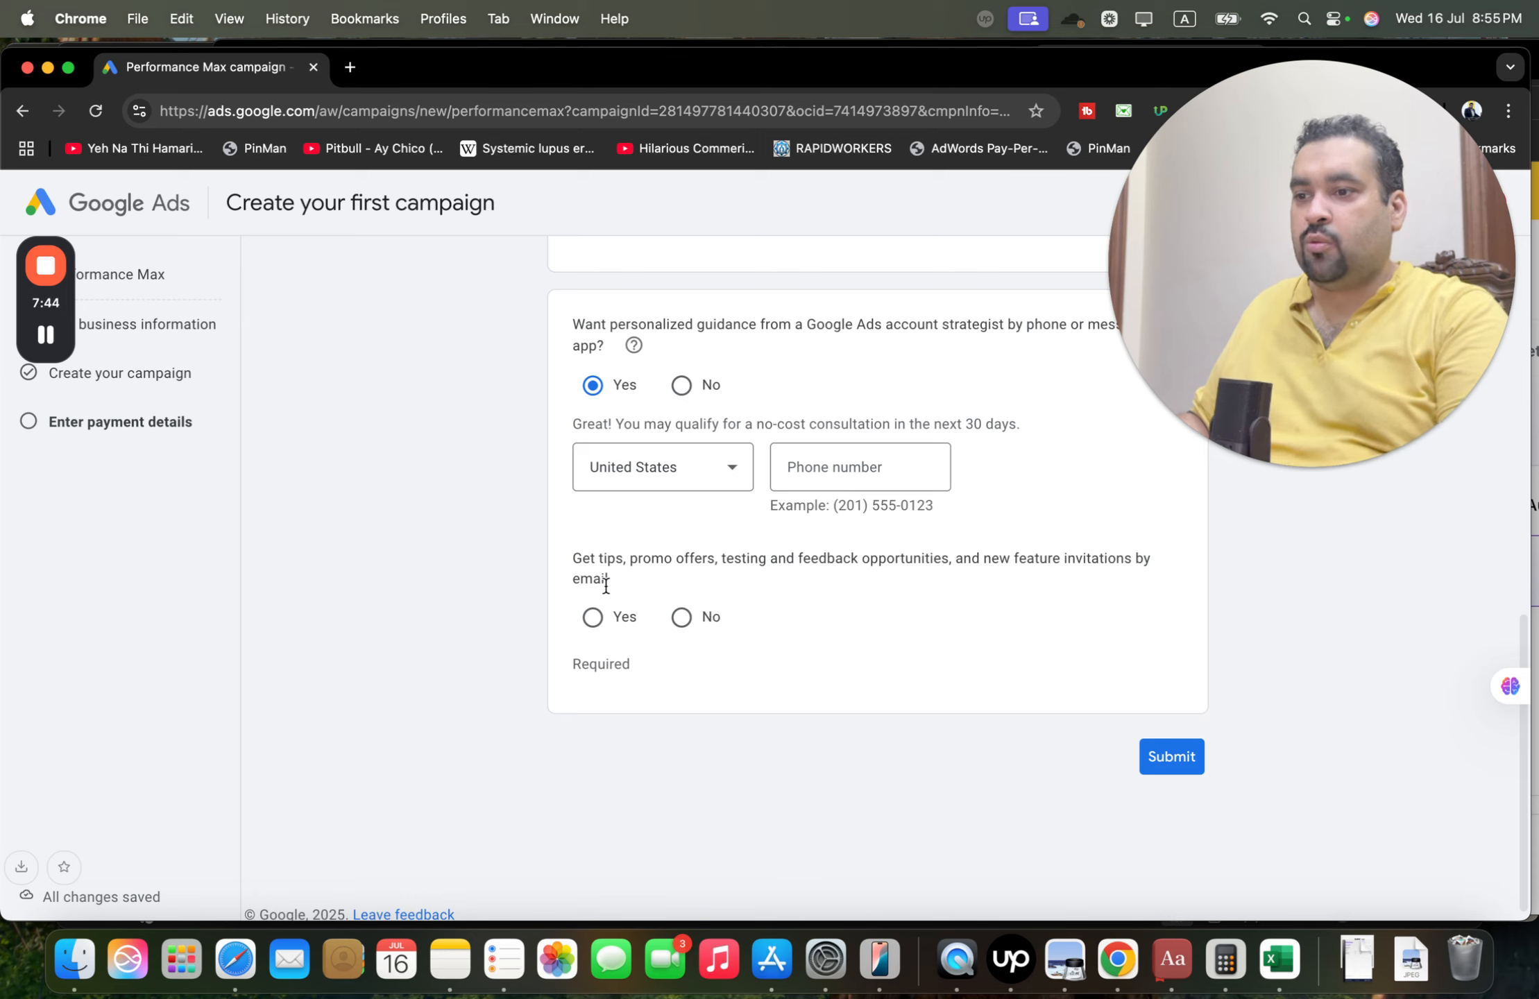
click(592, 617)
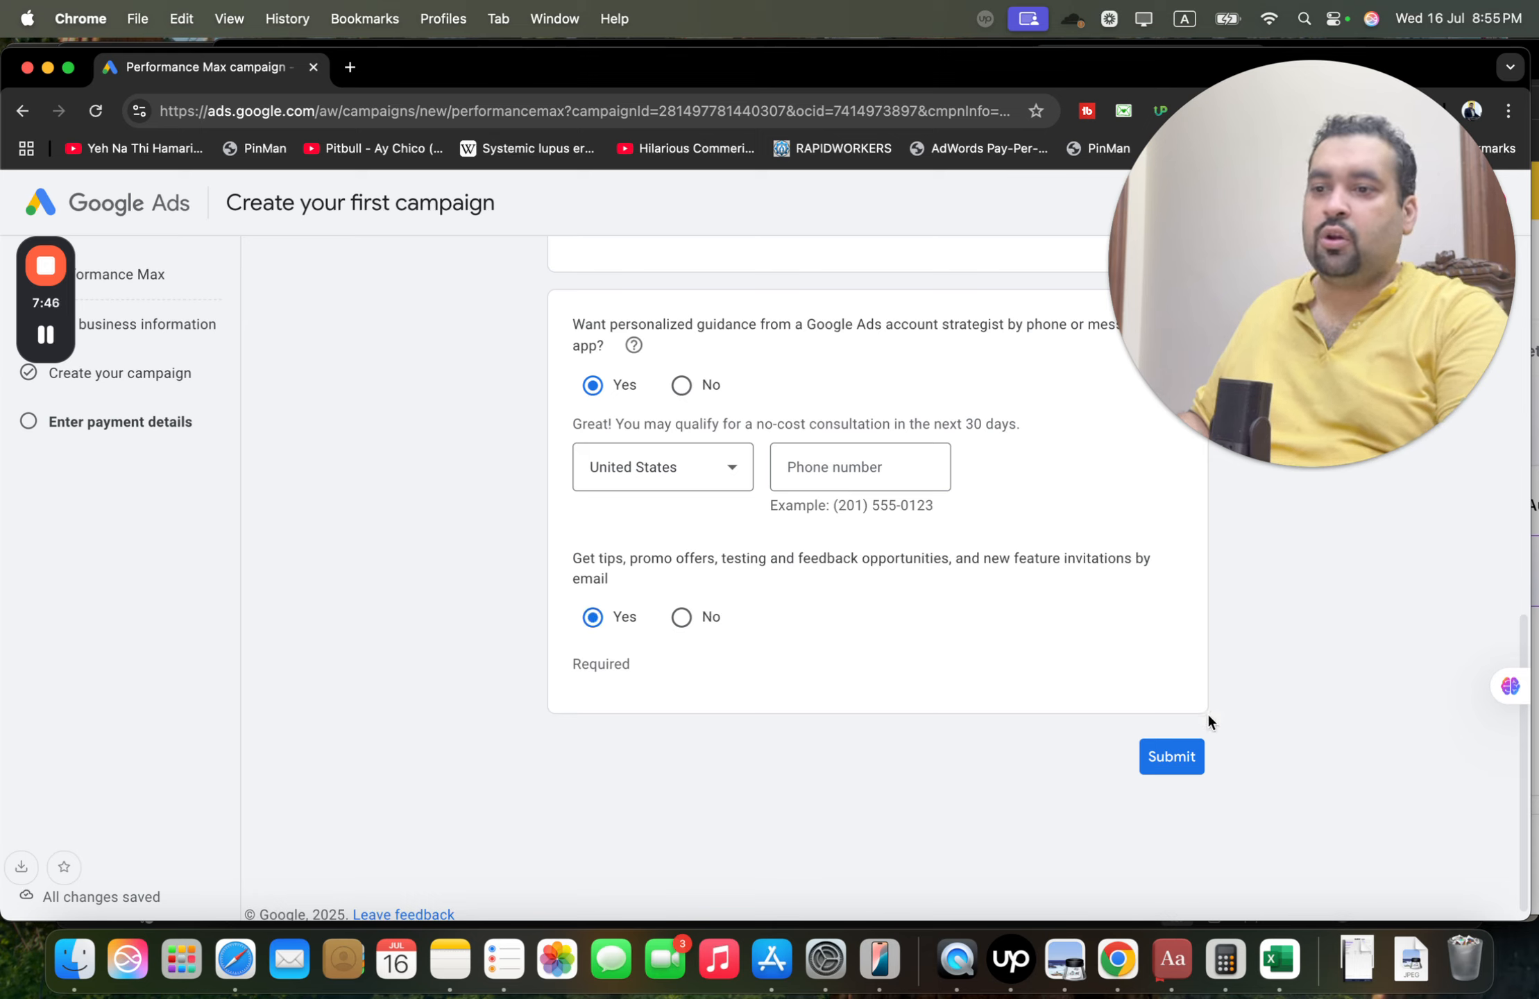
click(1187, 768)
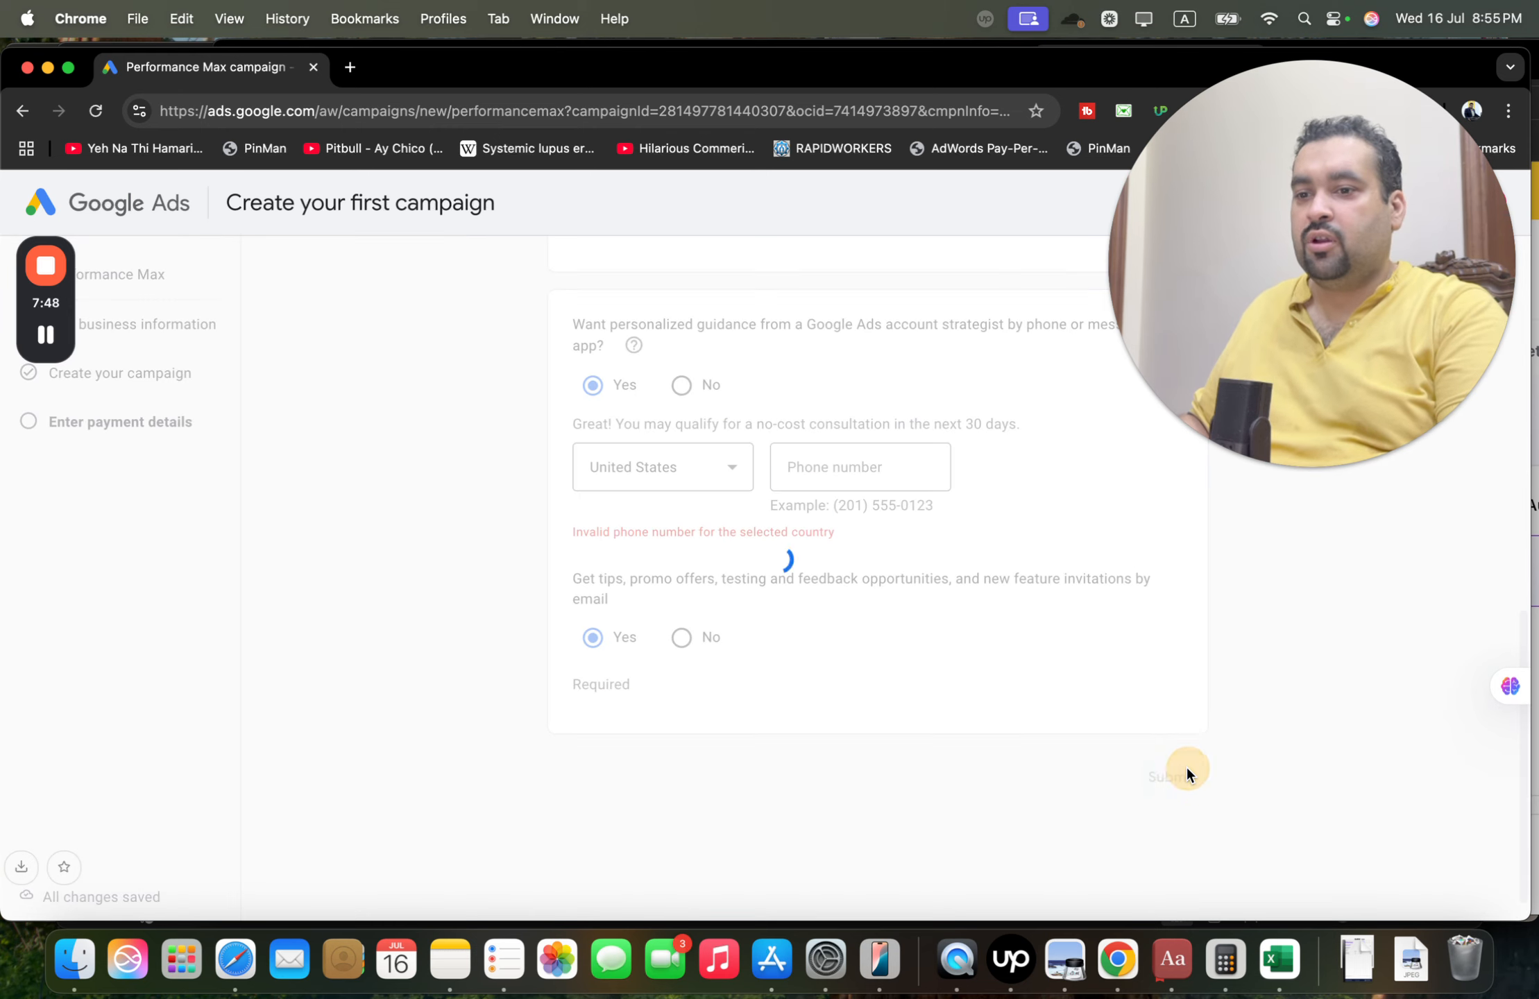
Decline personalized guidance from an account strategist and submit the account and payment details.
click(679, 387)
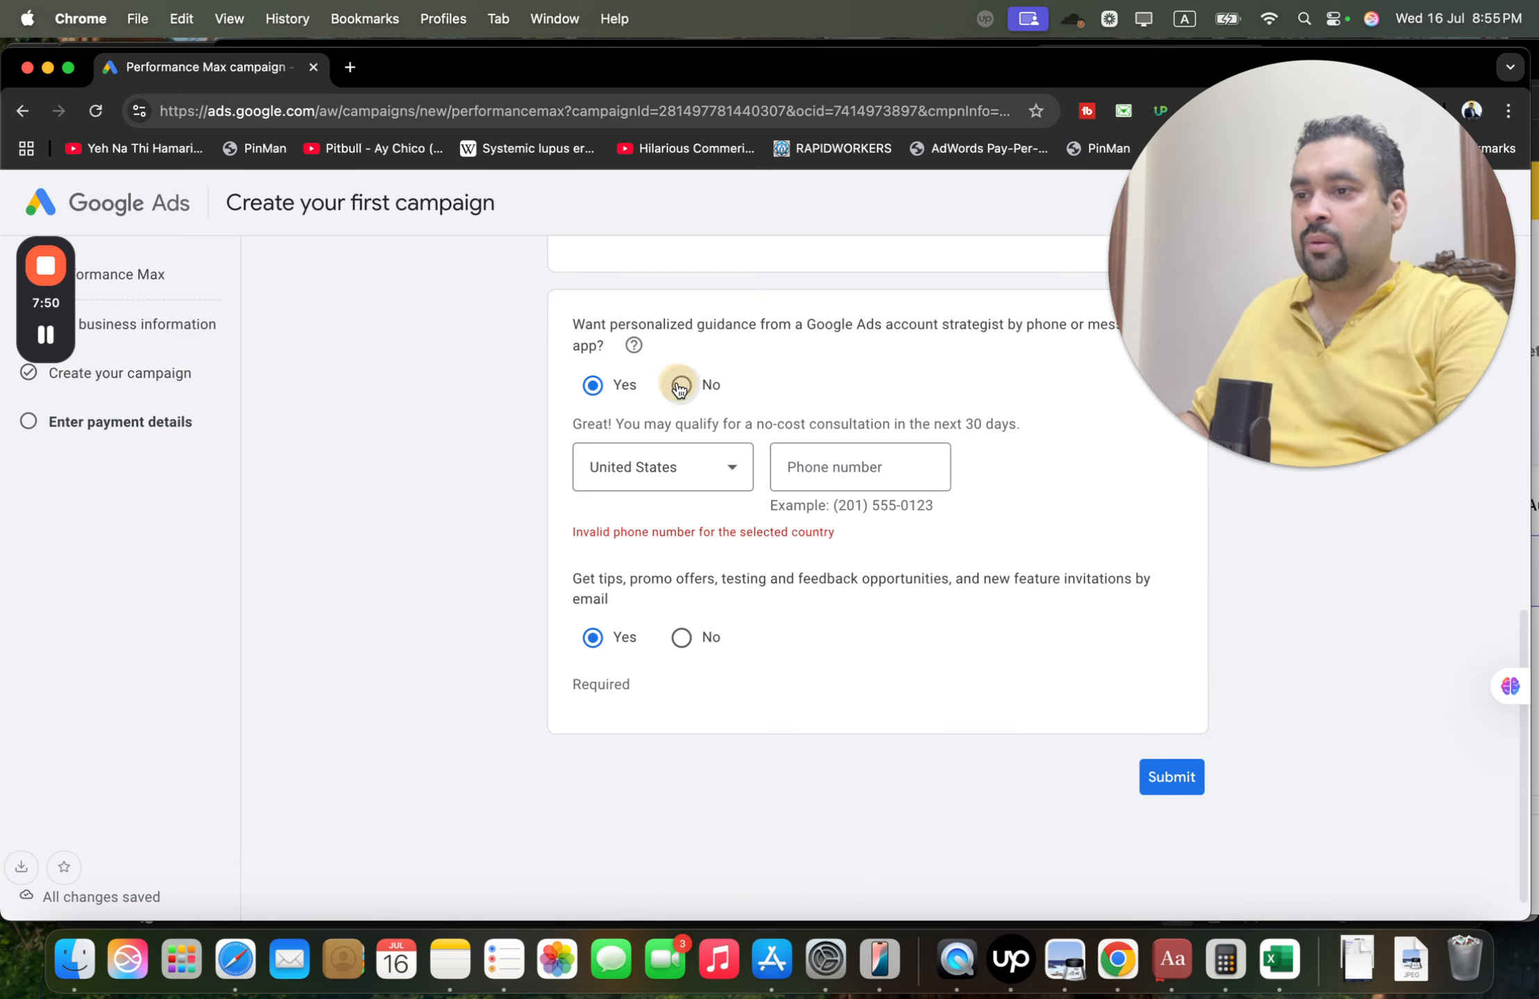
click(1180, 753)
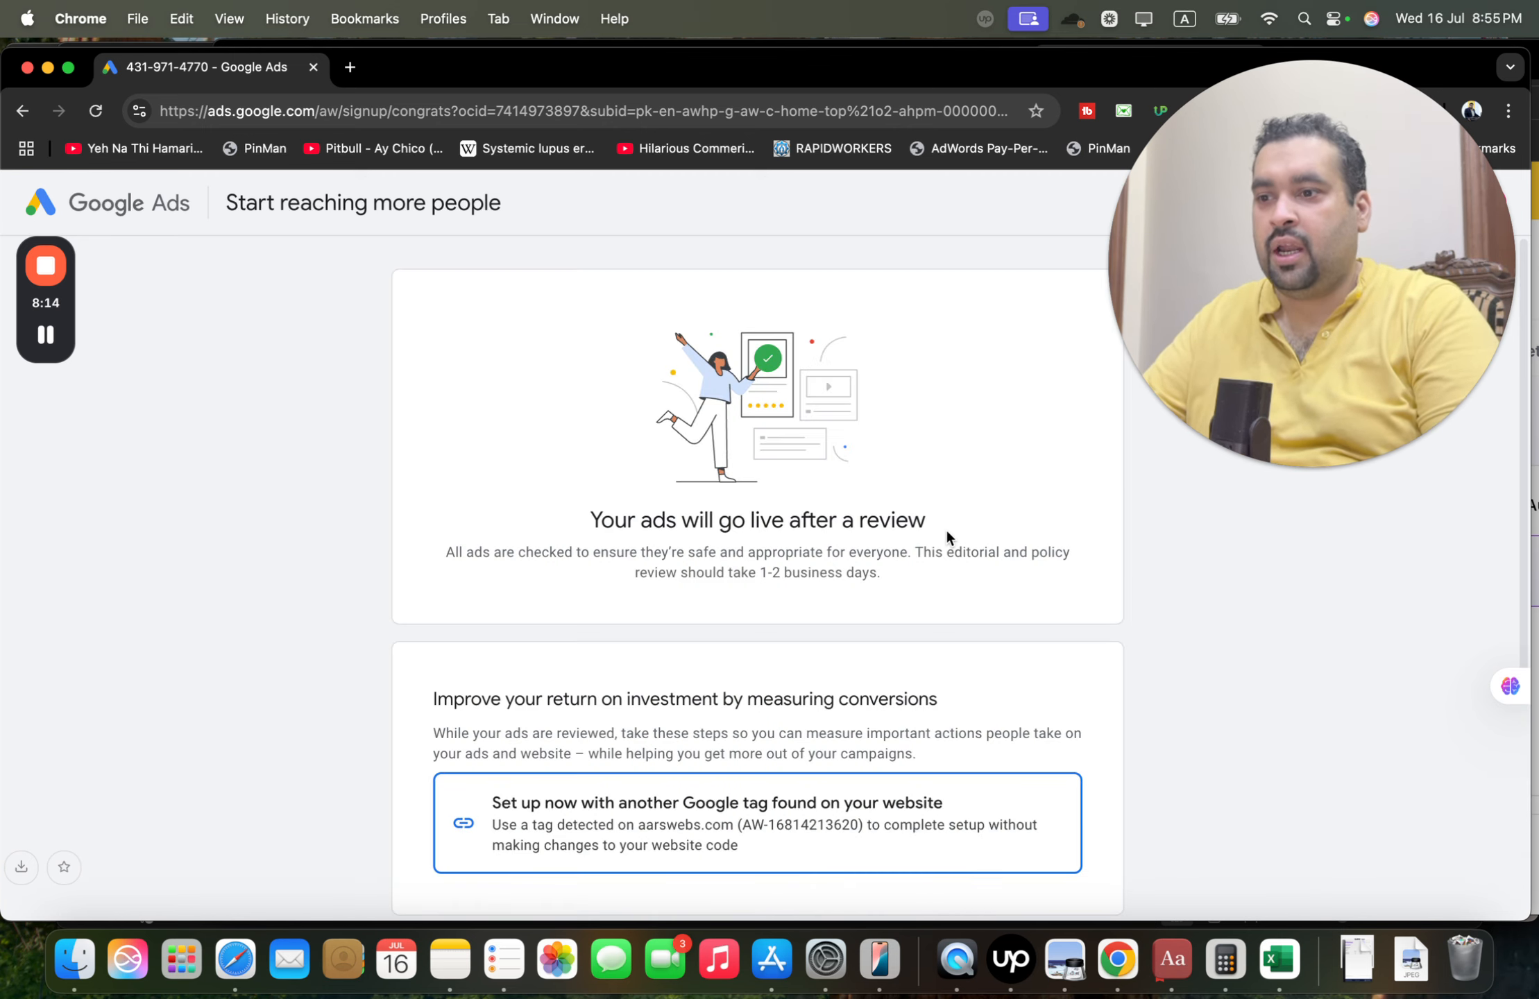
Read the ad review notice and conversion measurement suggestion, and continue to set up a Google tag.
drag(947, 529, 601, 522)
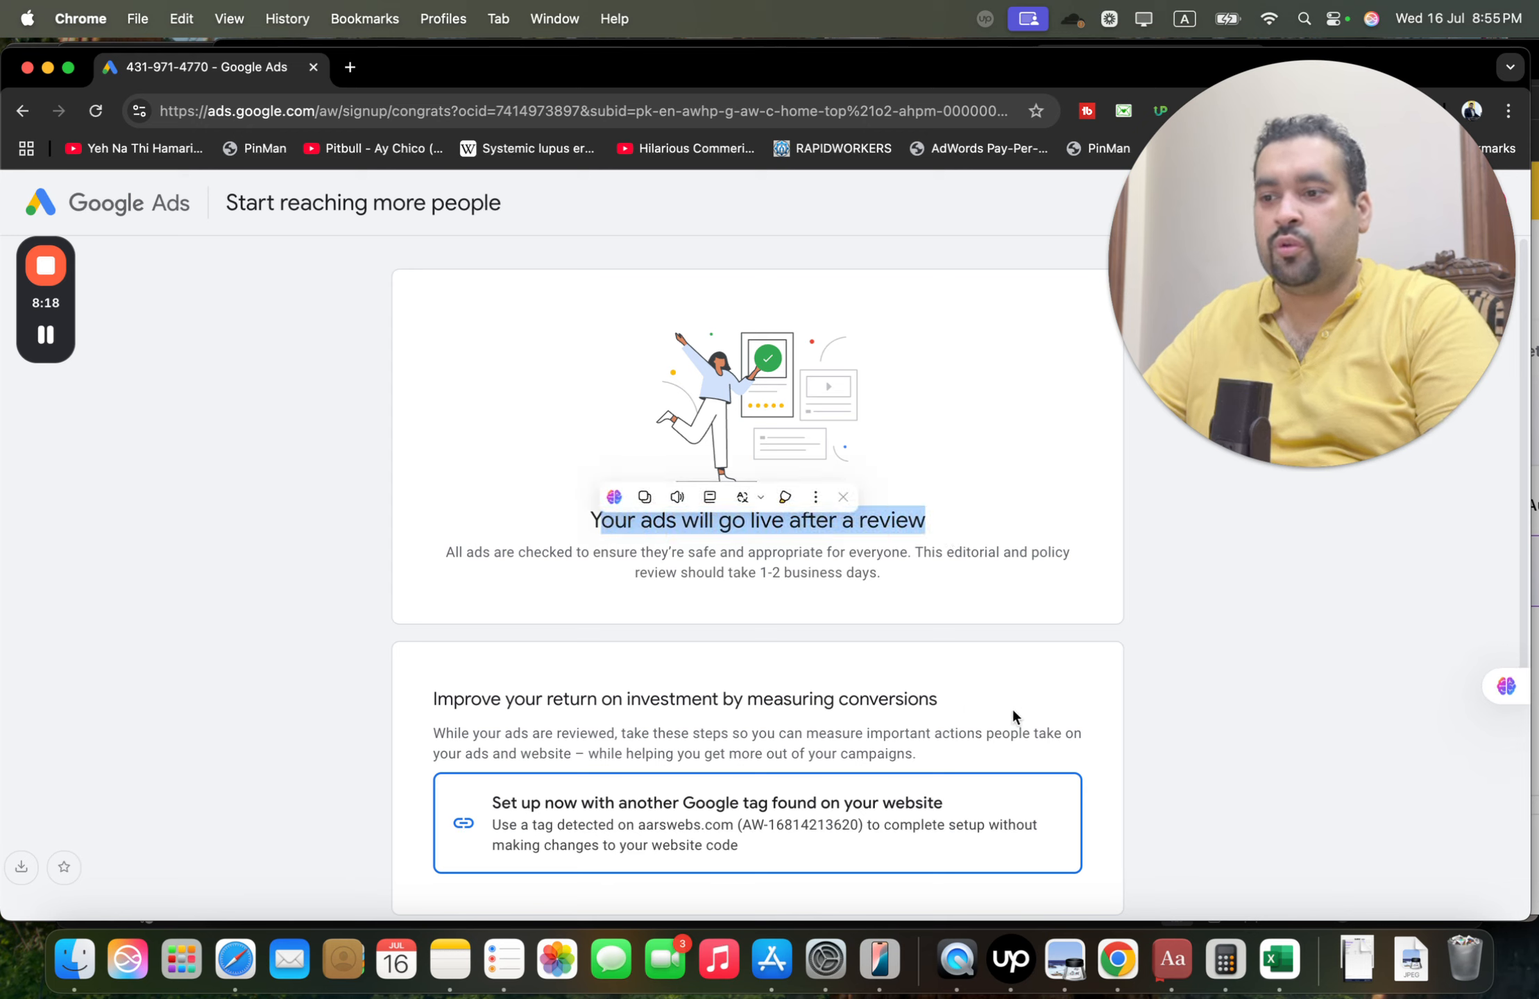
click(904, 714)
click(761, 709)
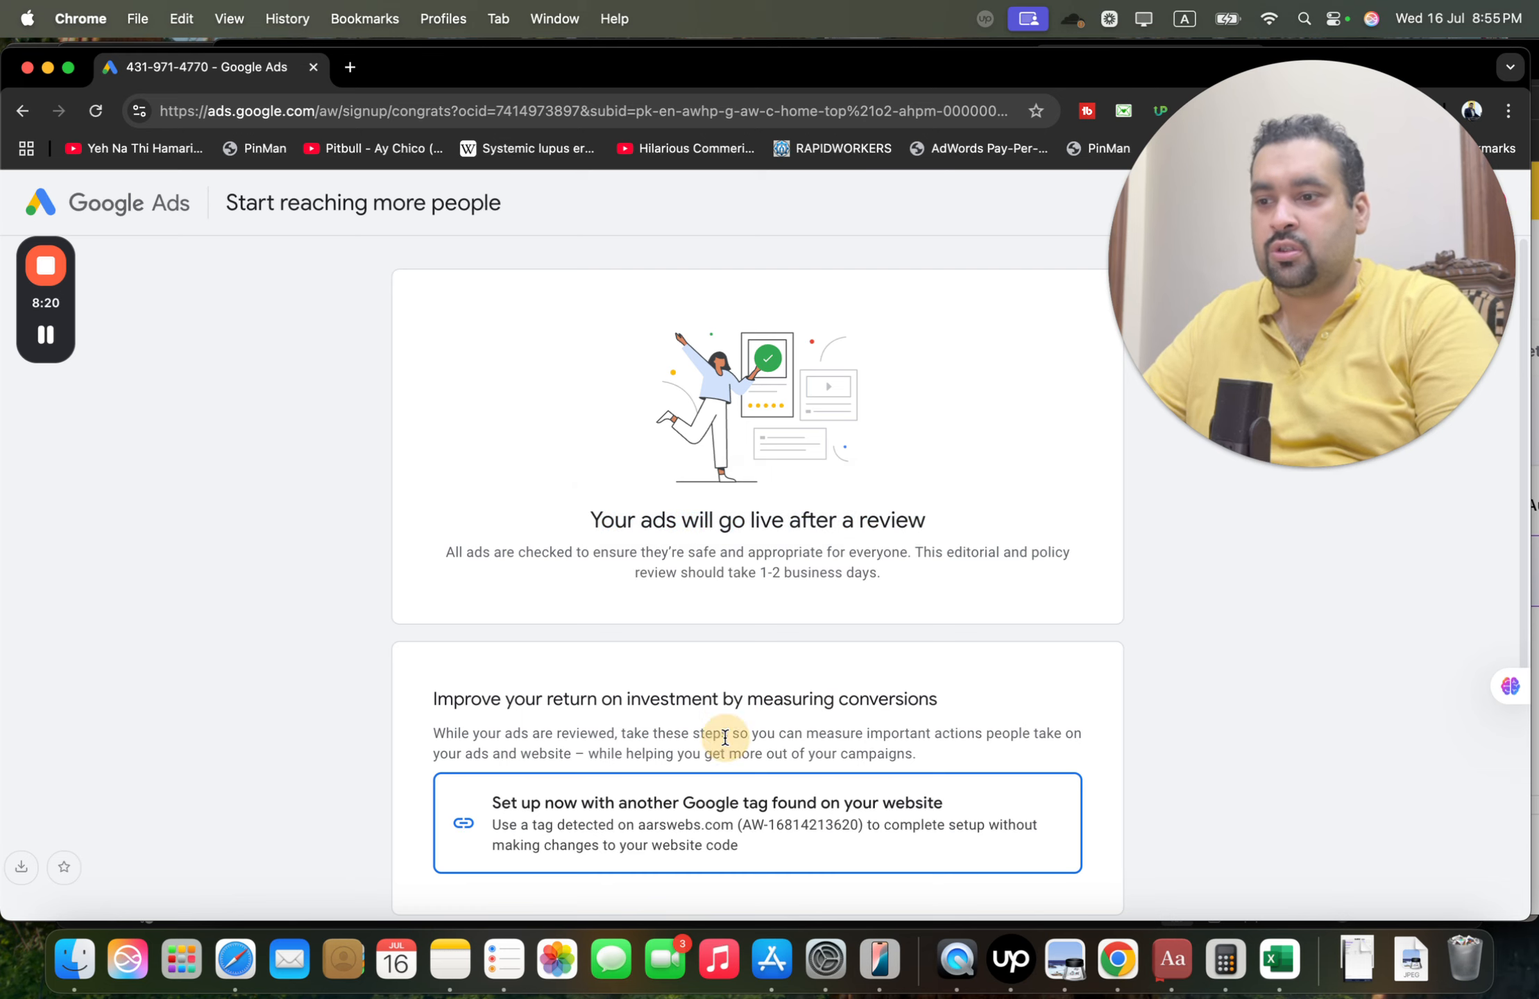
scroll(1522, 631, down, 3)
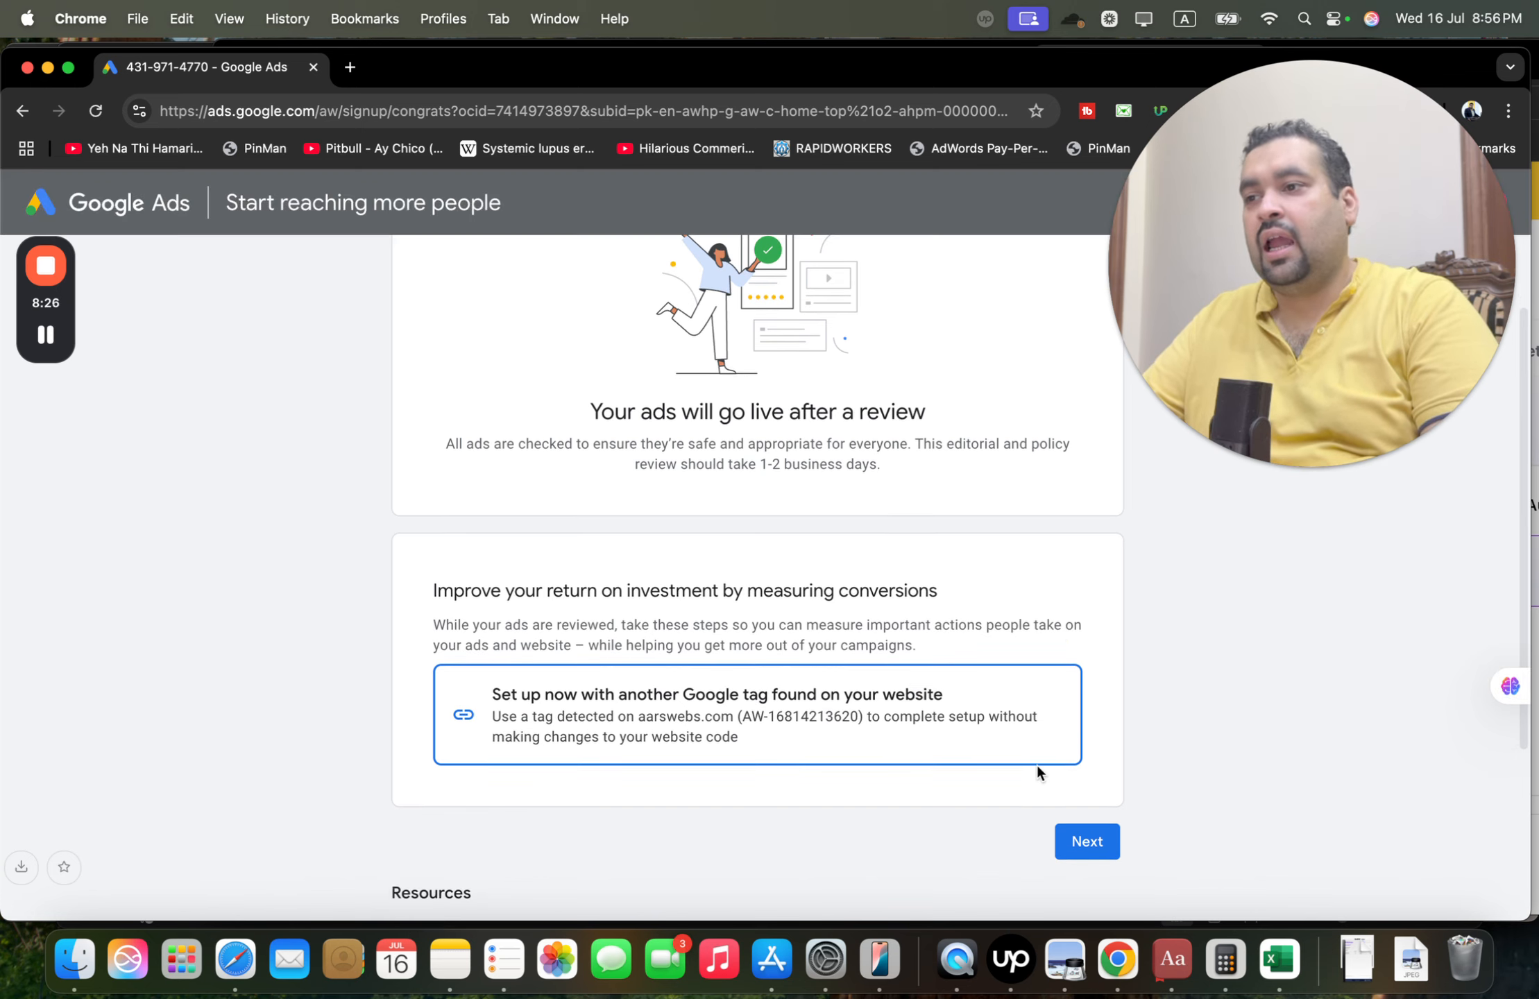
click(1089, 851)
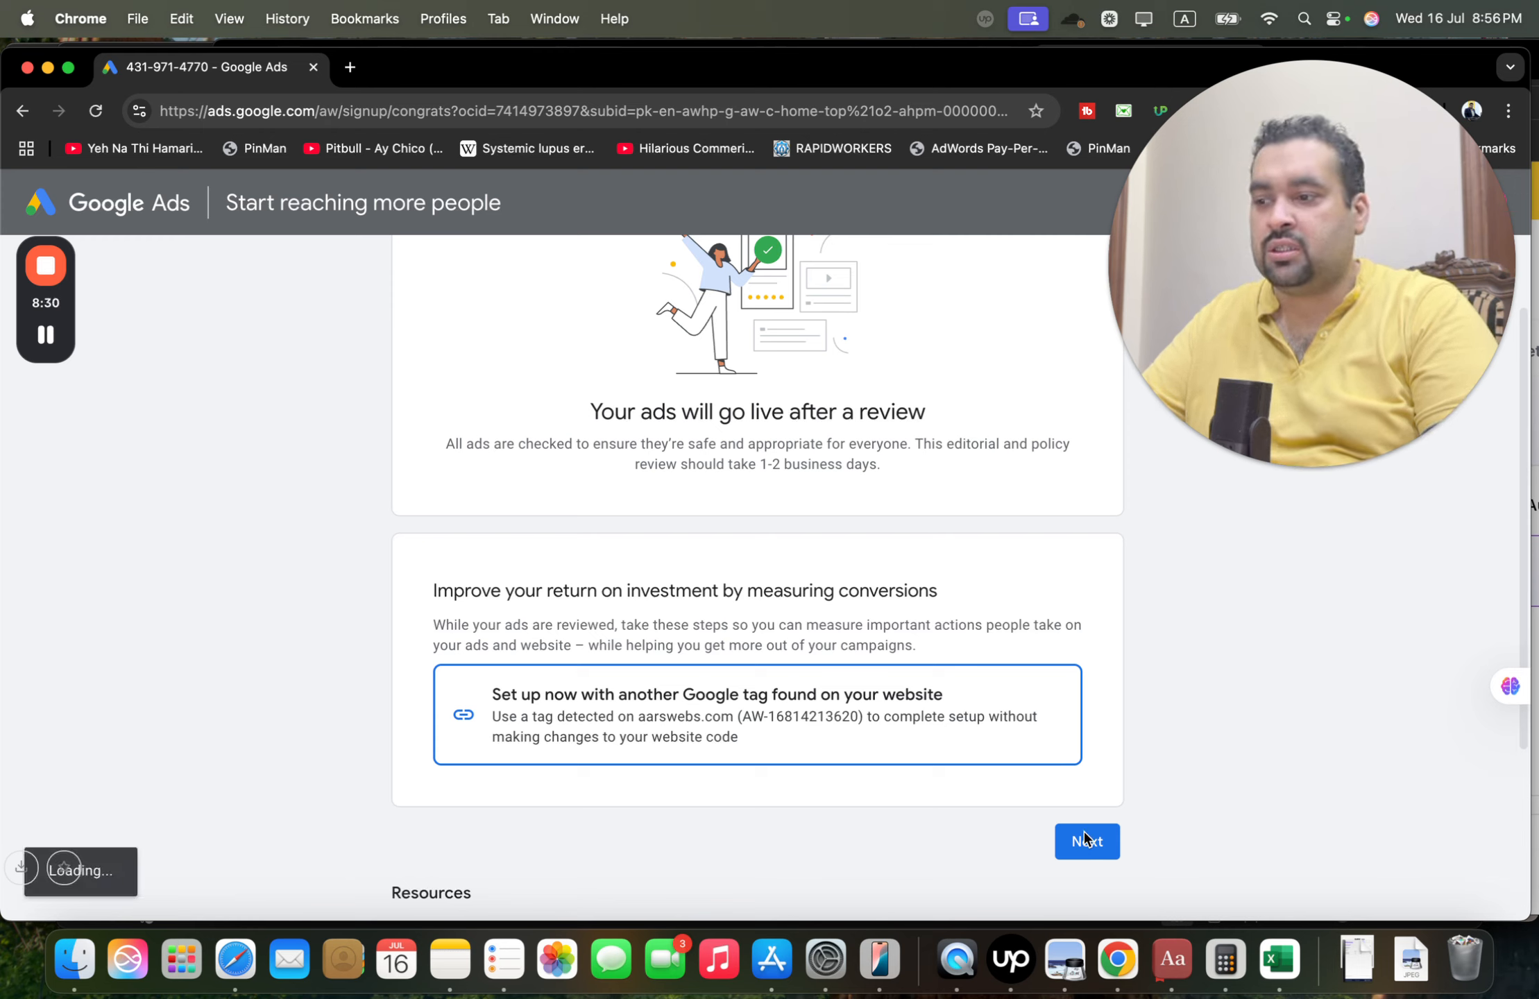
click(1016, 837)
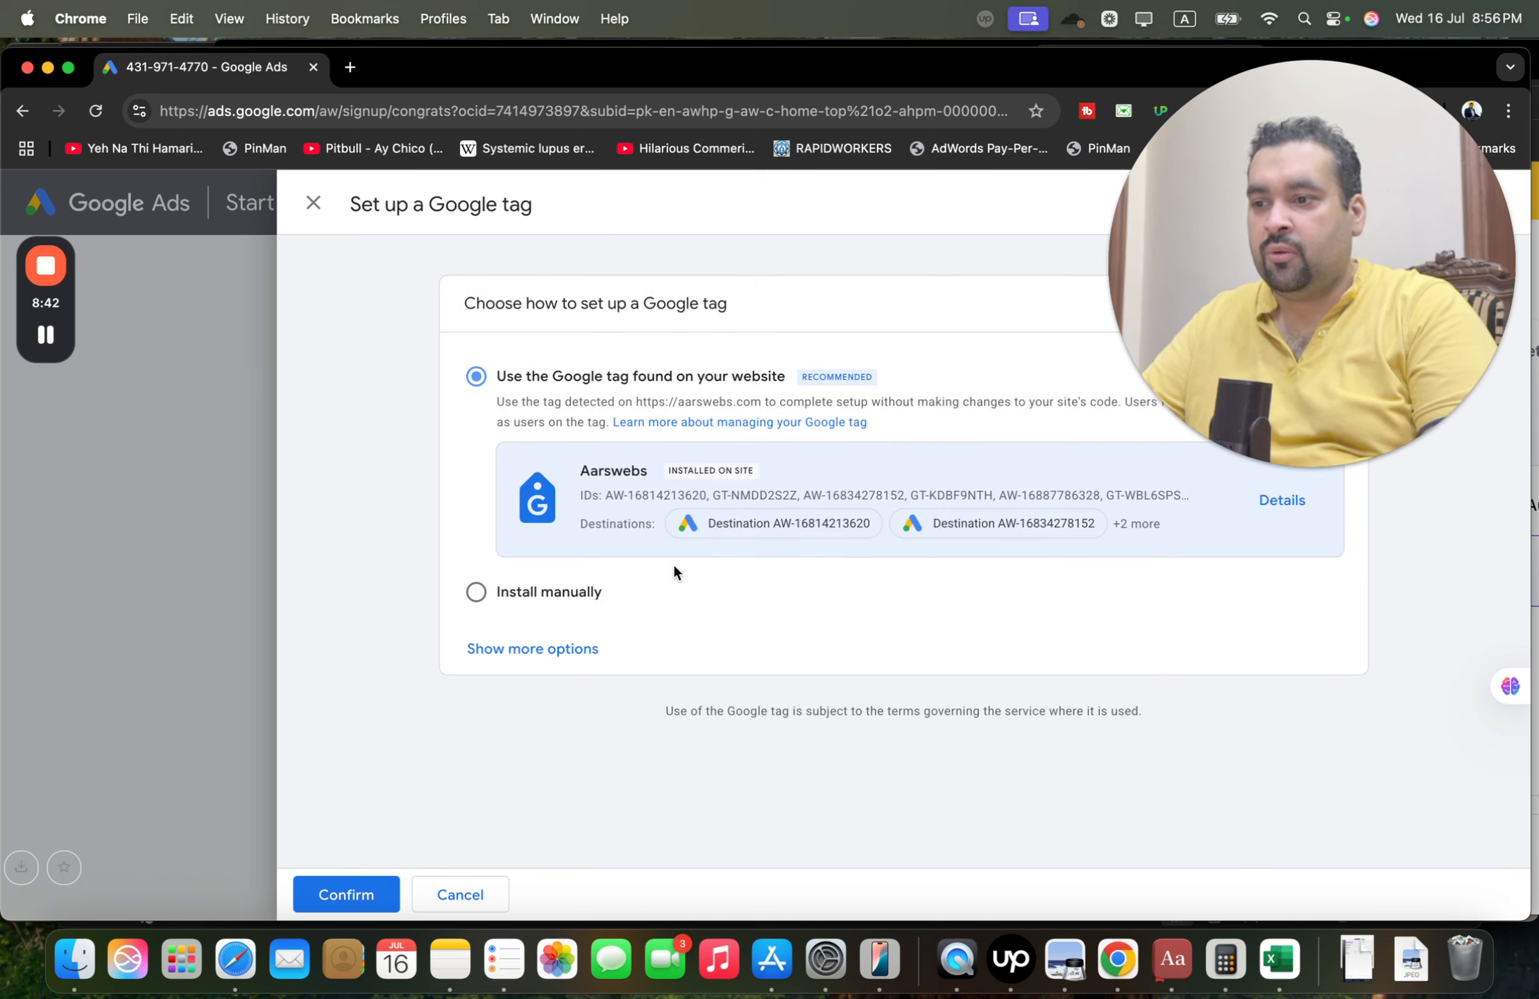
View the manual tag installation code, confirm the Google tag found on the website instead, and dismiss the notification request.
click(549, 592)
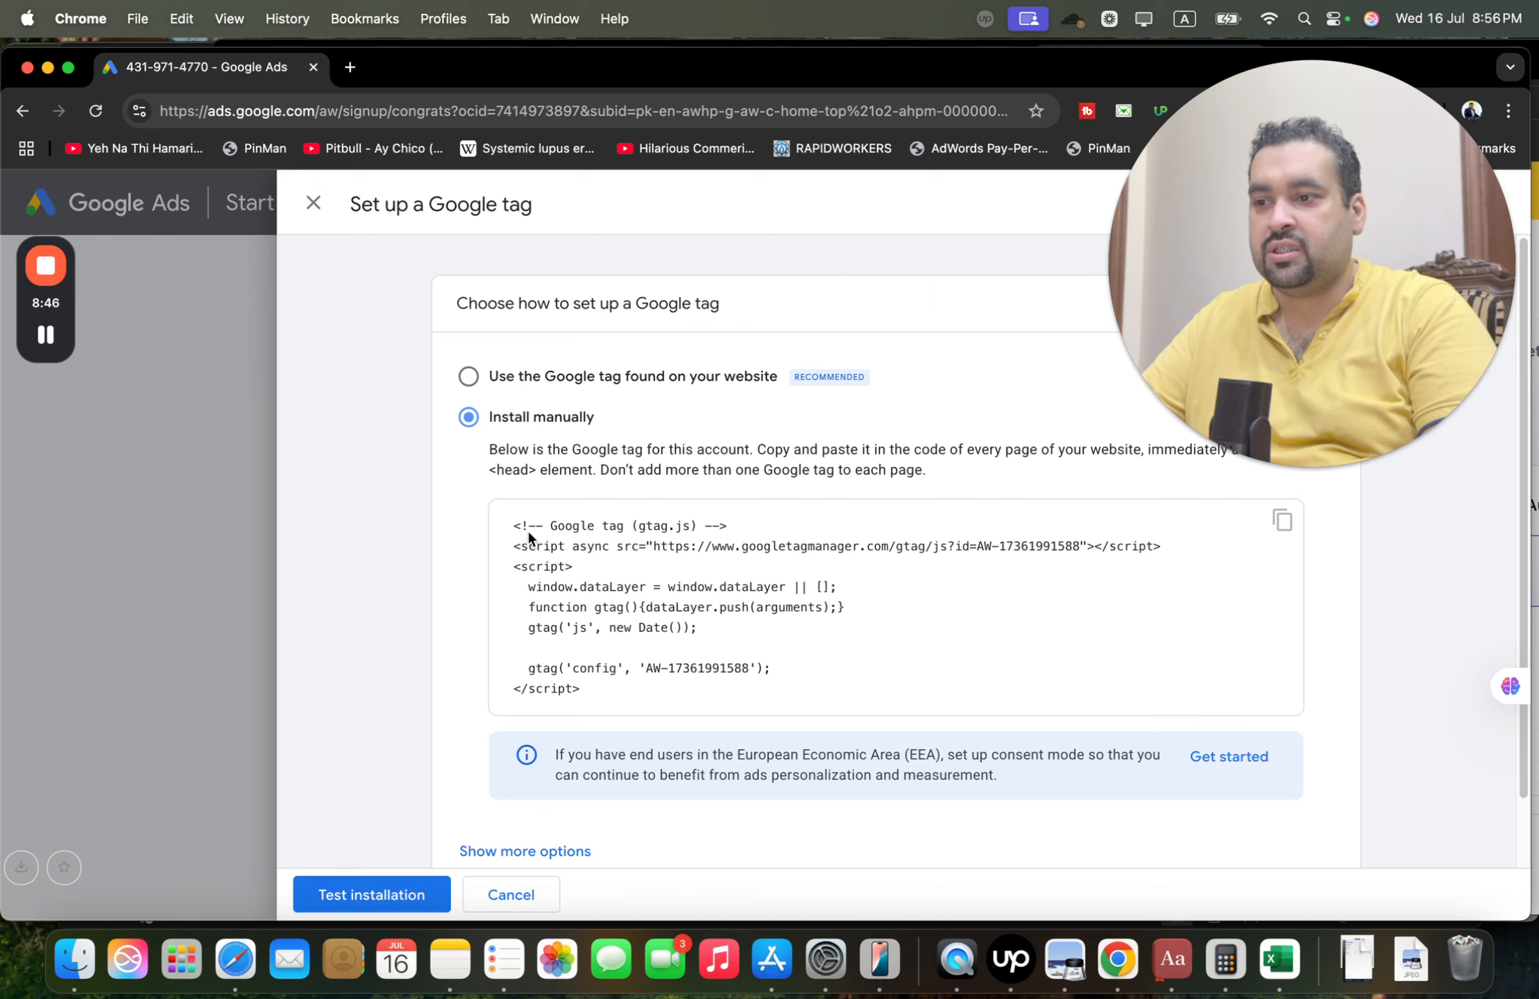
click(470, 379)
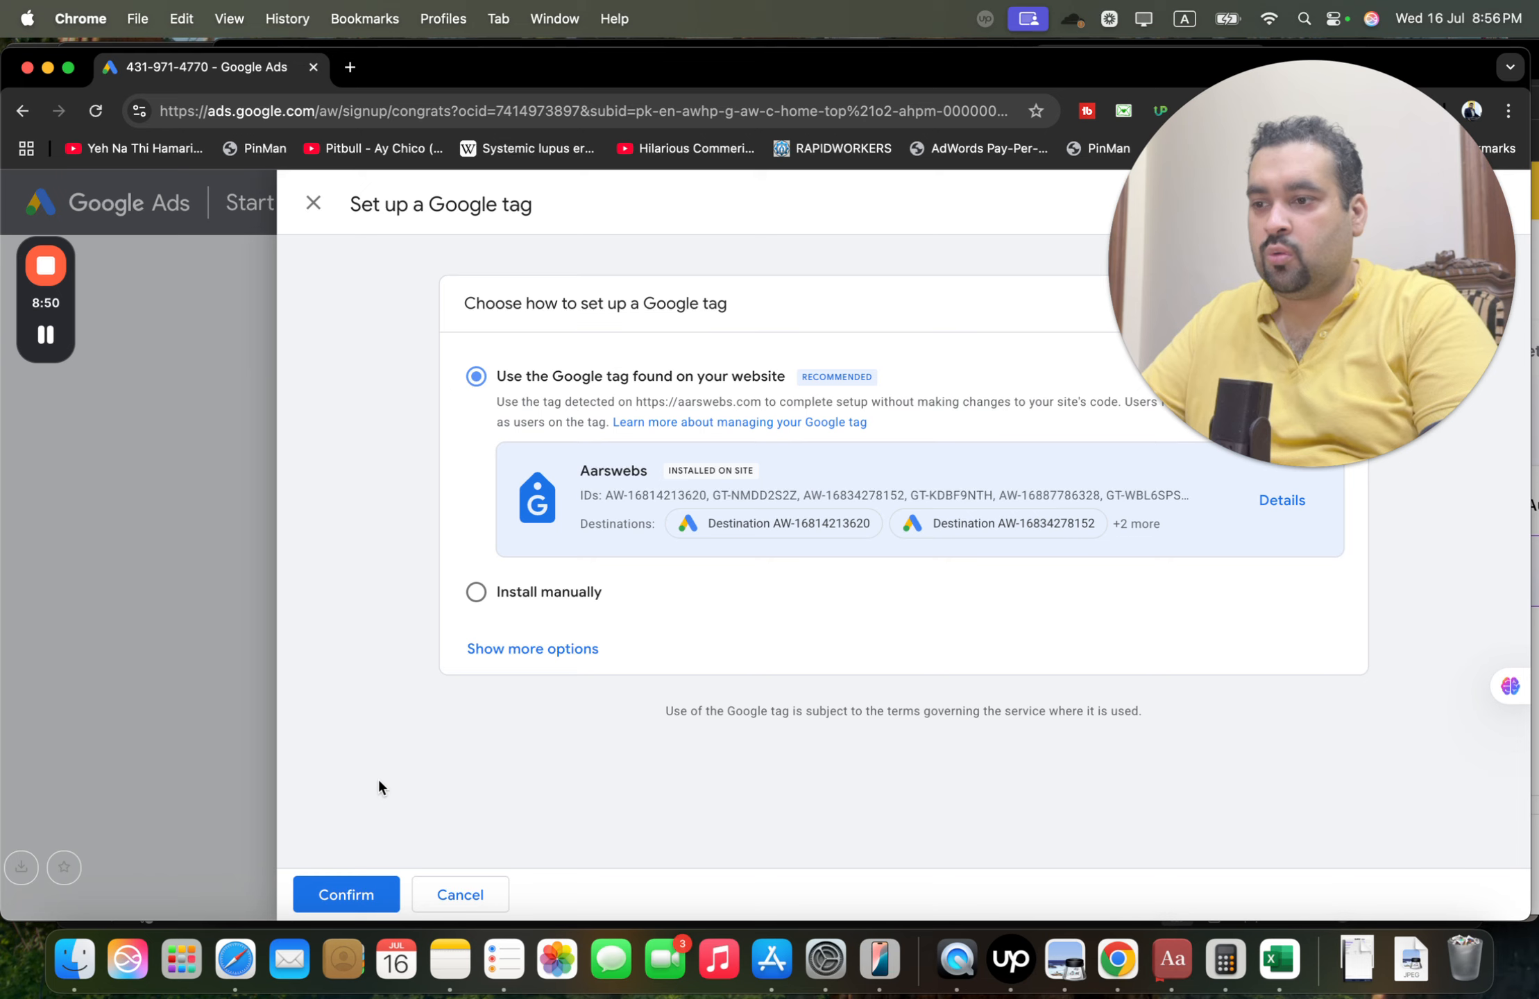
click(334, 897)
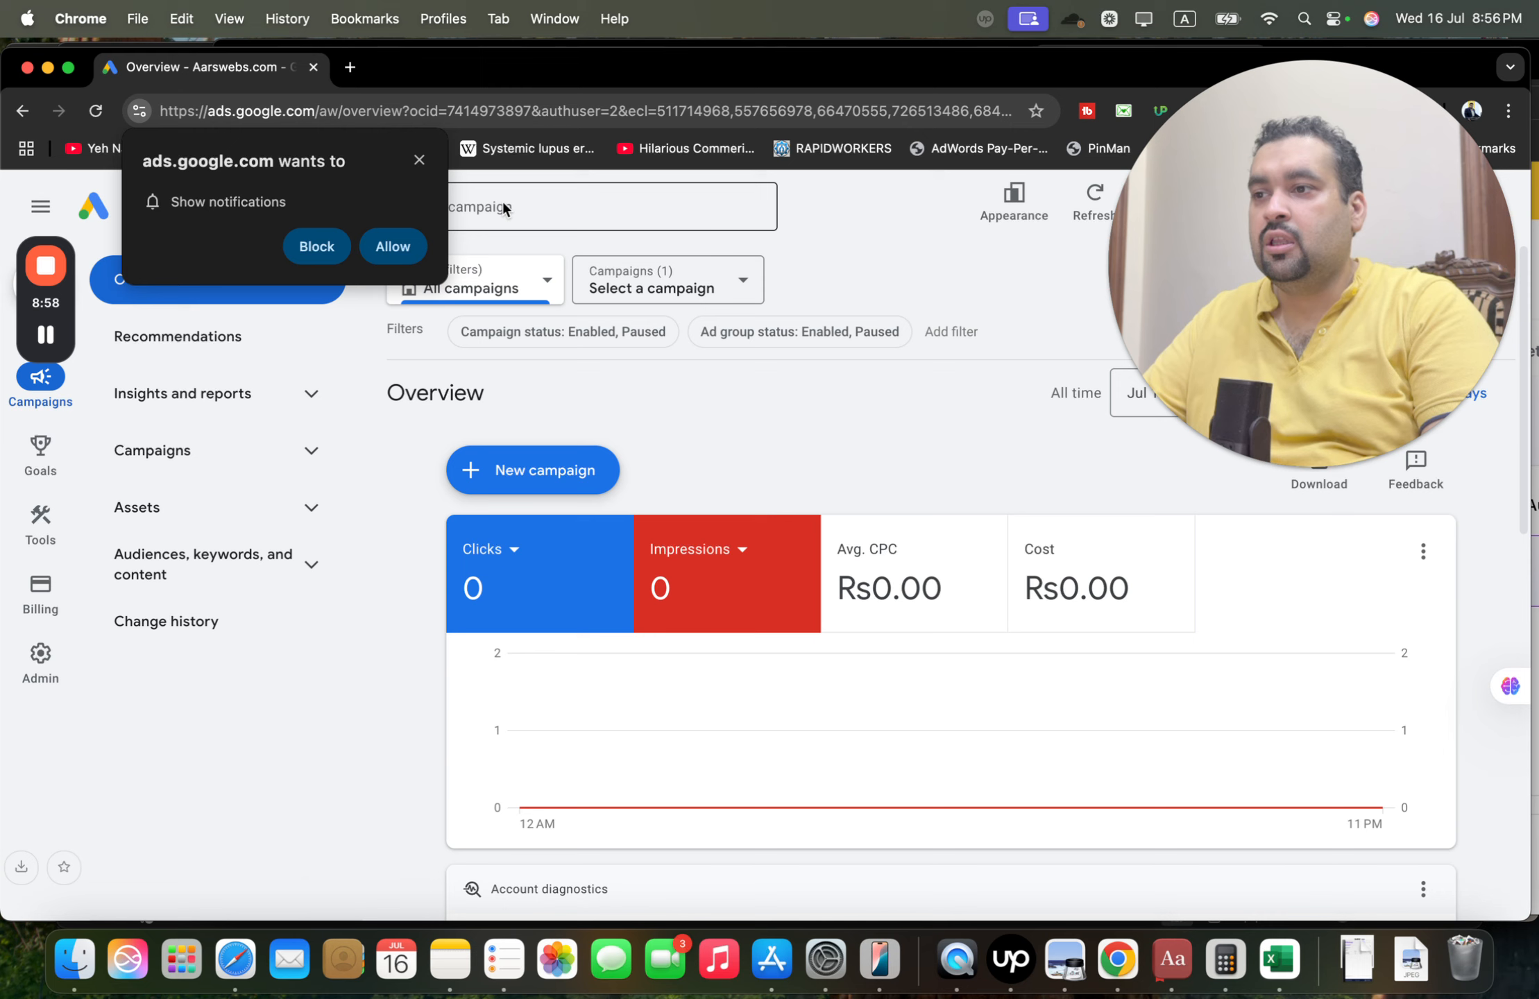
click(420, 160)
click(1330, 472)
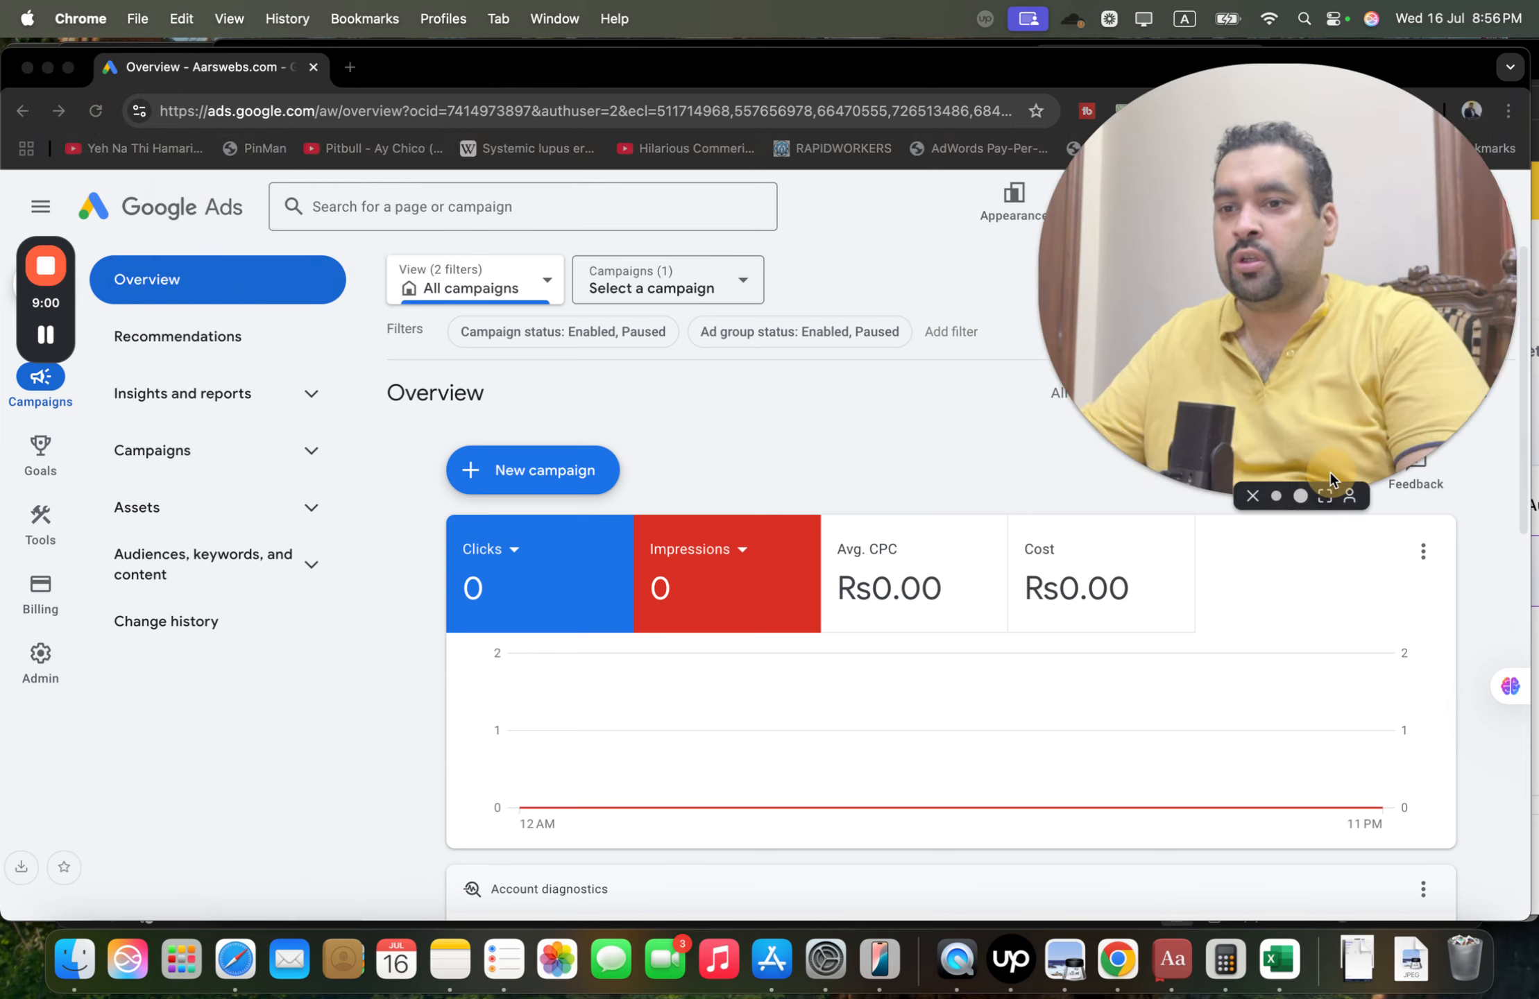